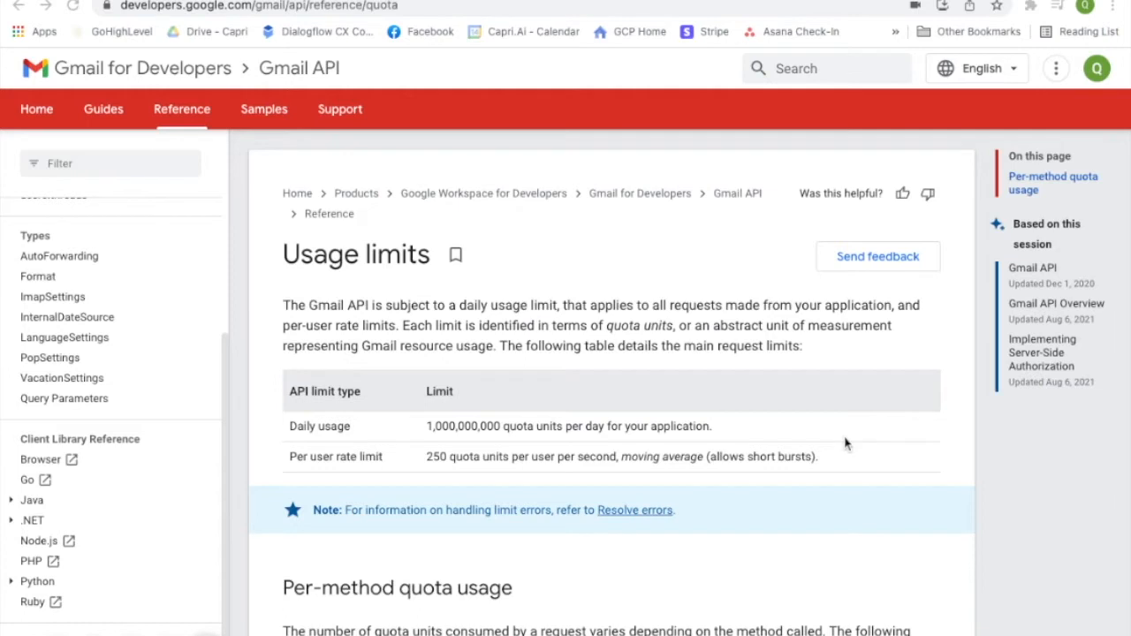
pyautogui.scroll(-1, 795, 433)
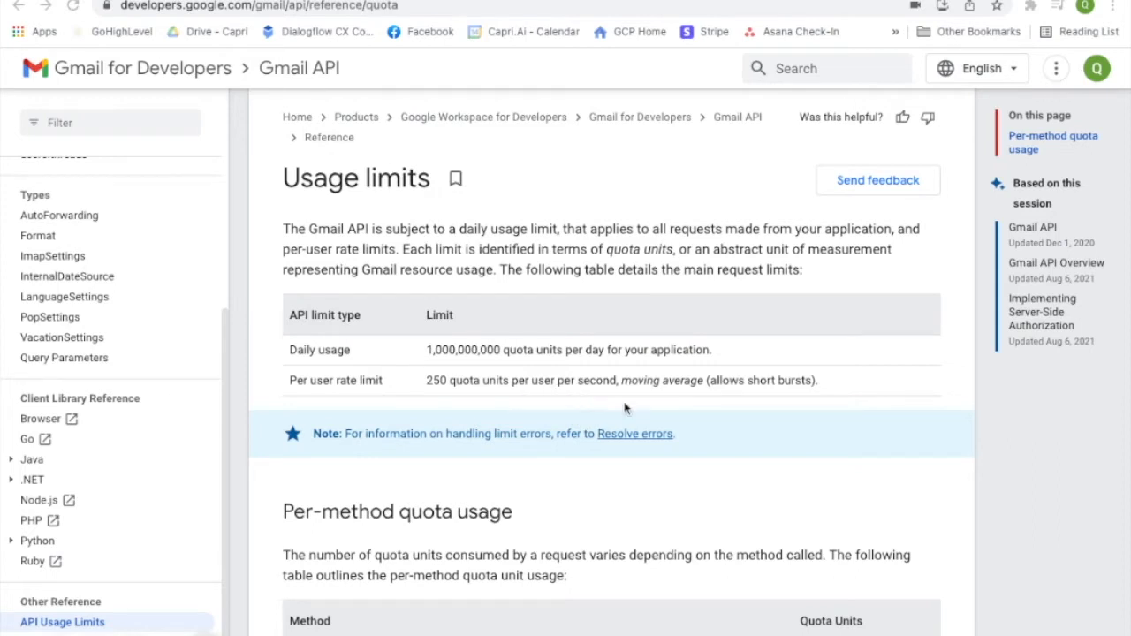
pyautogui.scroll(-1, 624, 408)
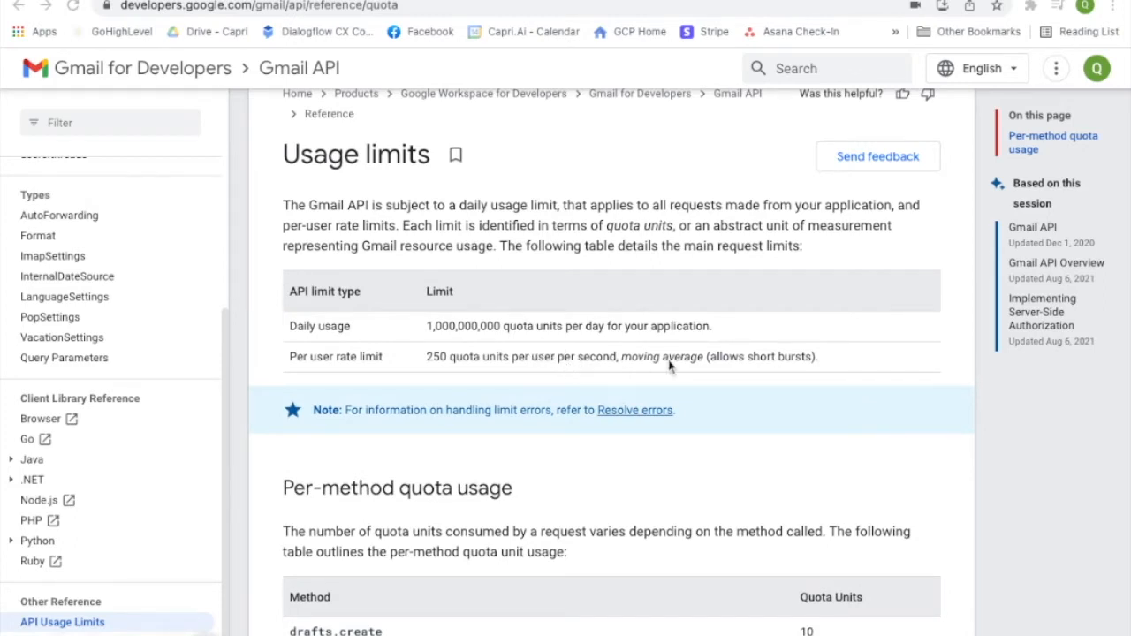
pyautogui.scroll(-1, 671, 364)
pyautogui.scroll(-1, 779, 369)
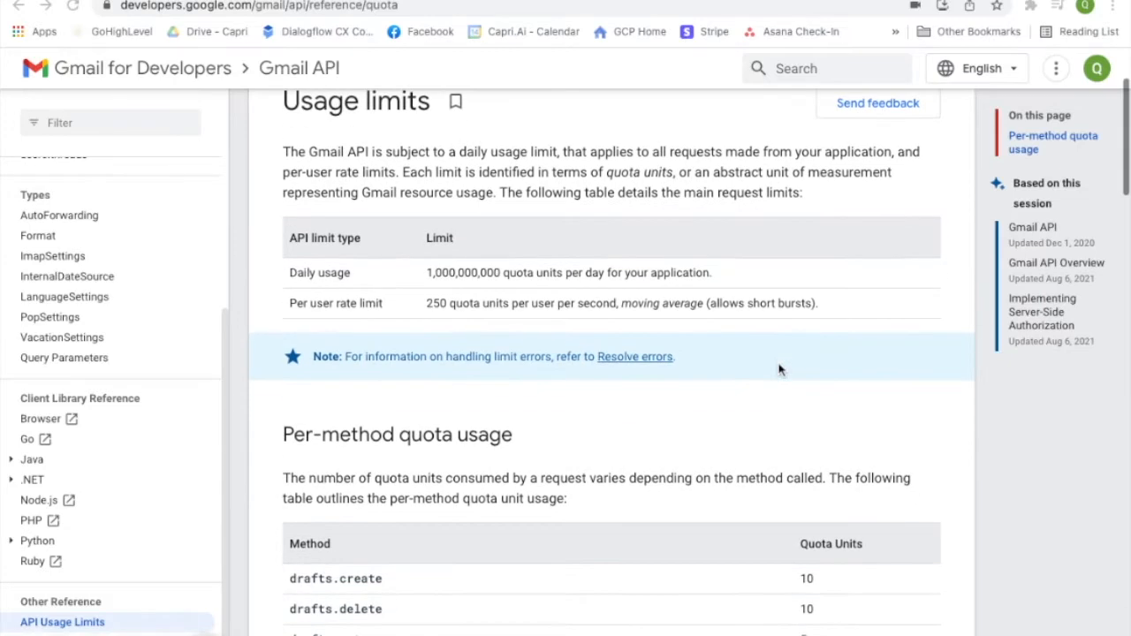
pyautogui.scroll(-1, 726, 426)
pyautogui.scroll(-1, 724, 428)
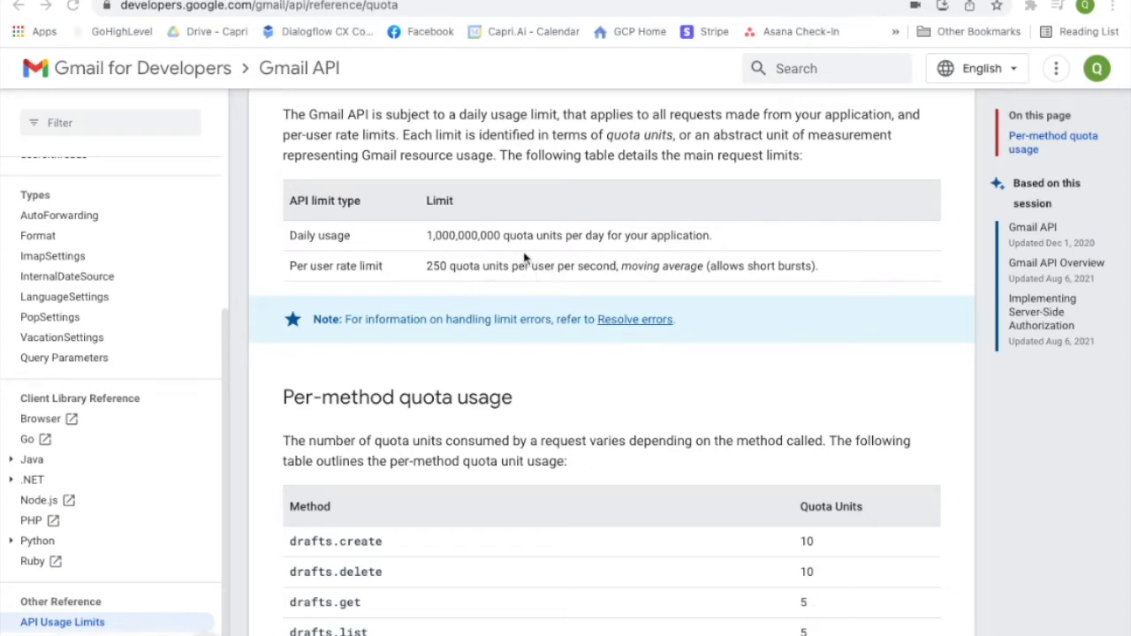
pyautogui.scroll(-2, 710, 346)
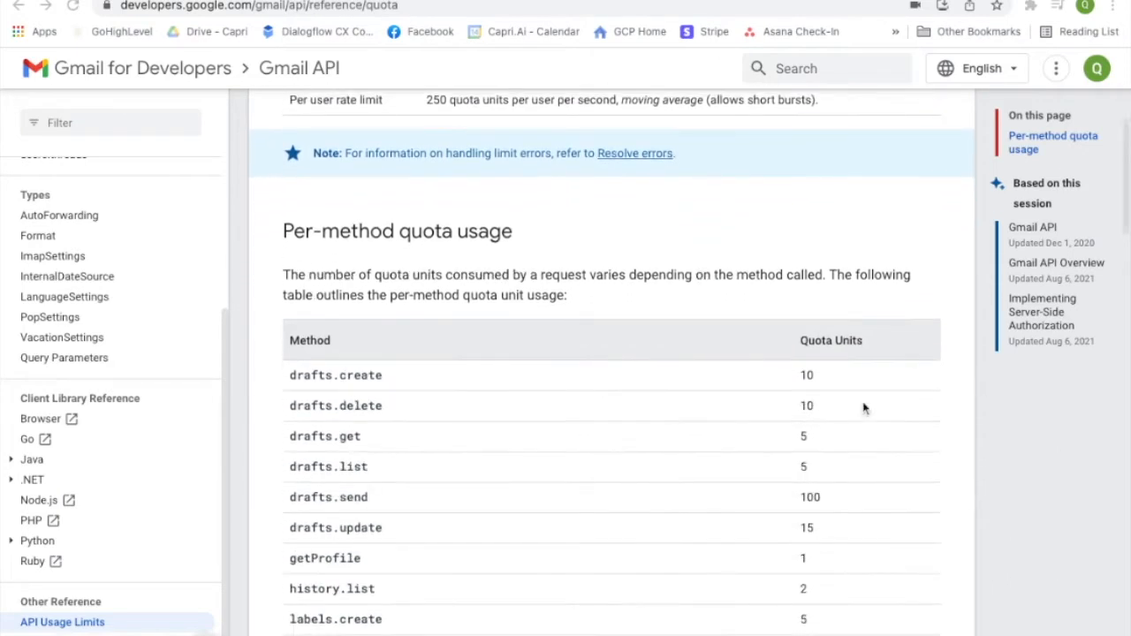
pyautogui.scroll(-5, 865, 407)
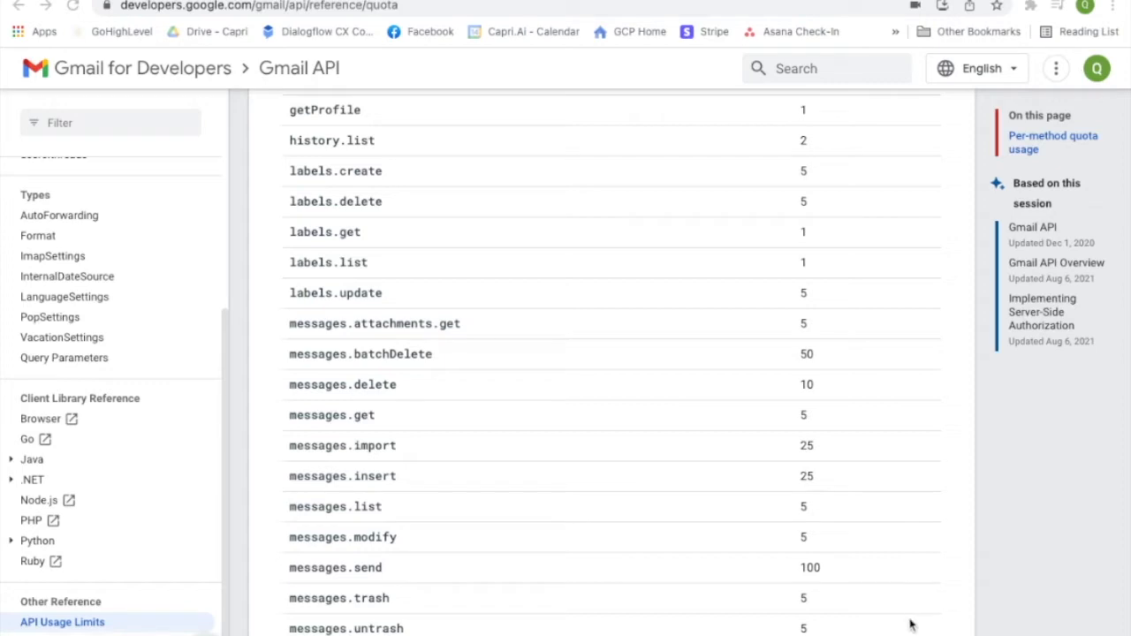
pyautogui.scroll(8, 866, 621)
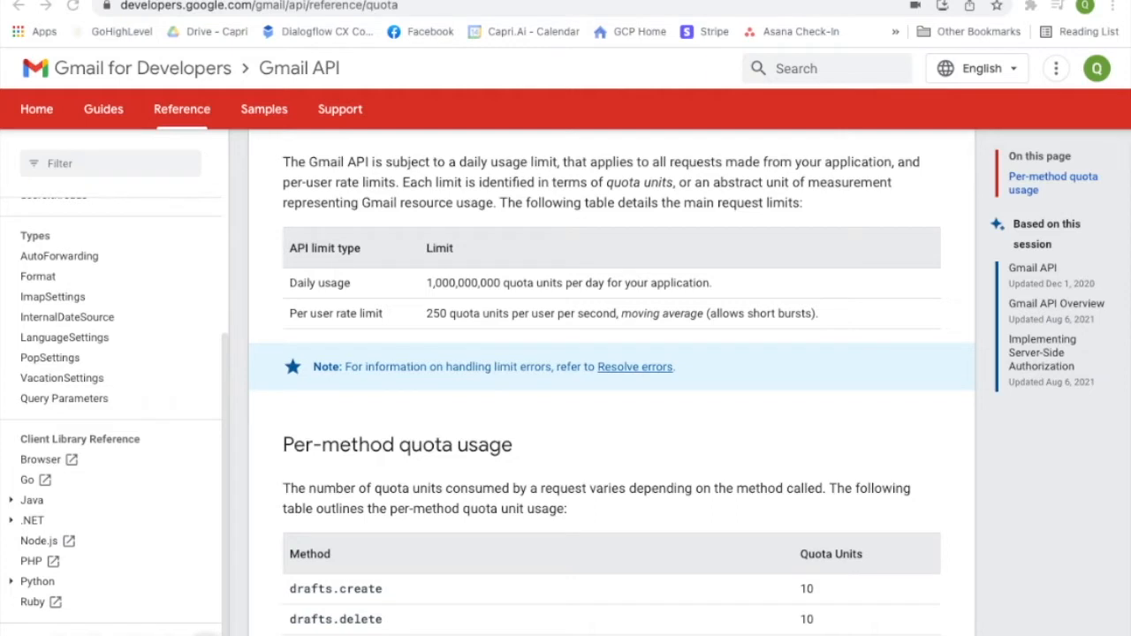
pyautogui.scroll(1, 611, 371)
pyautogui.scroll(-1, 611, 371)
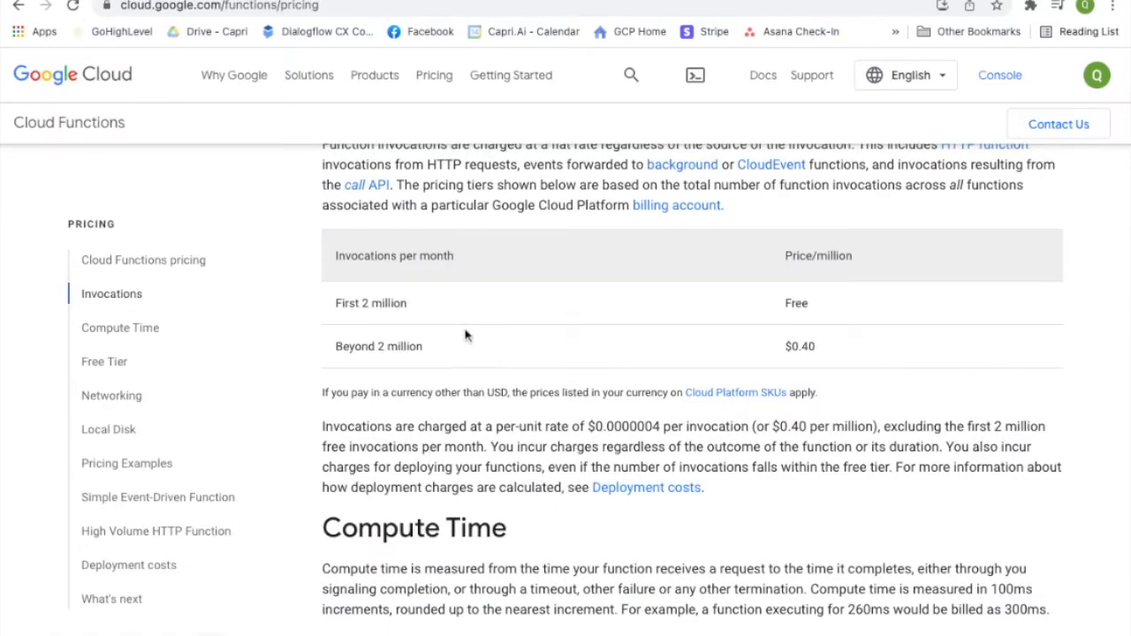
# - Scroll the Cloud Functions pricing page past Invocations to the Compute Time price table for the 7 memory types
pyautogui.scroll(1, 562, 292)
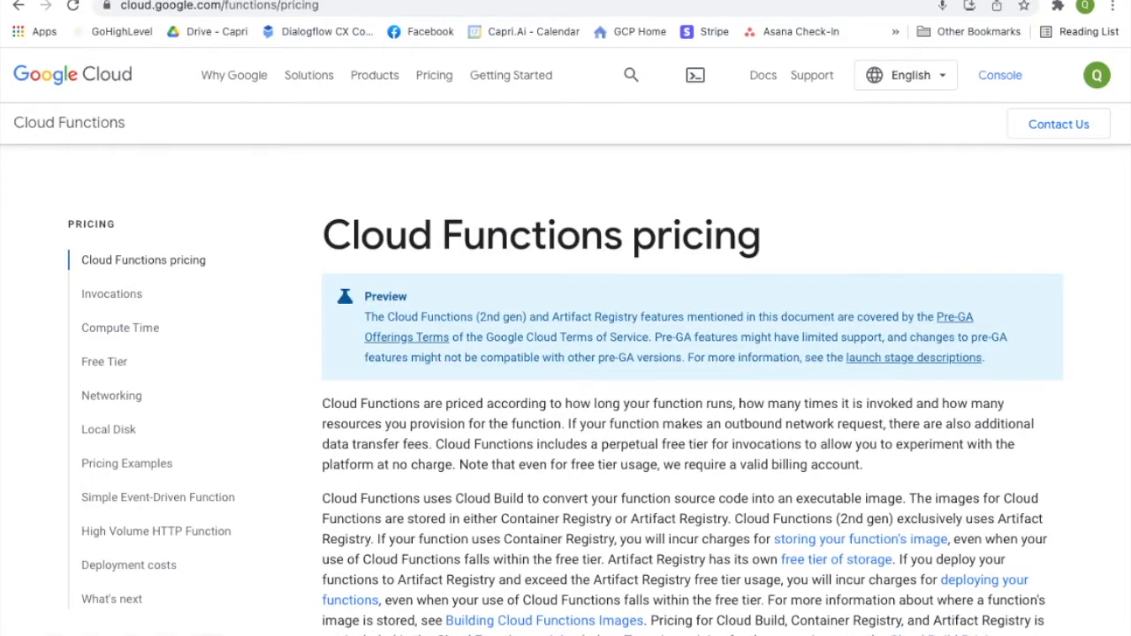
pyautogui.scroll(-7, 689, 389)
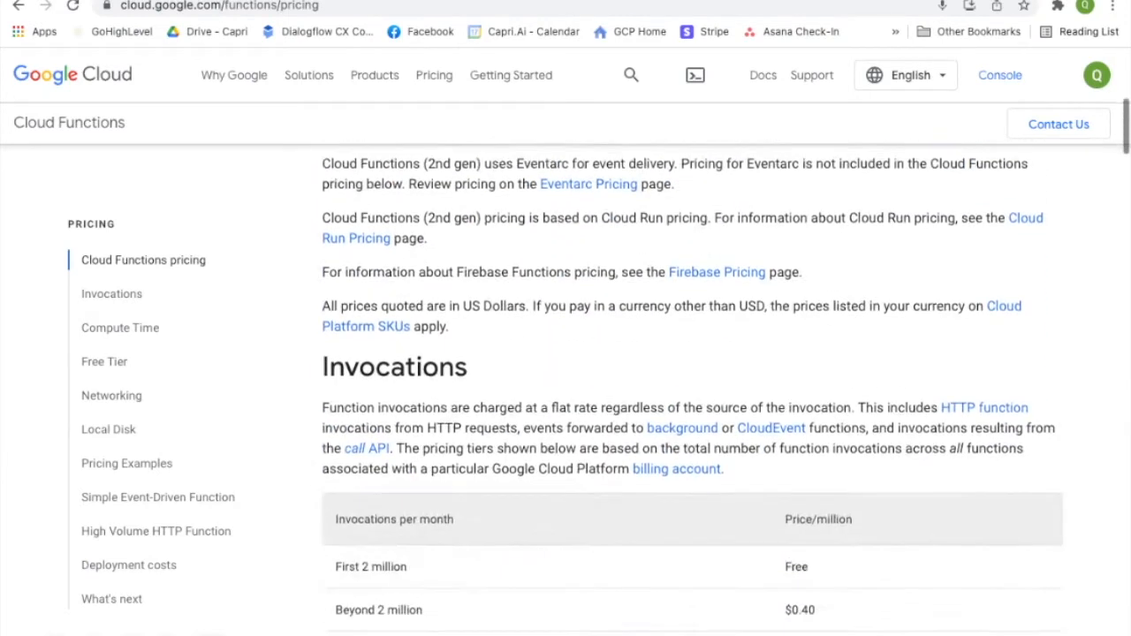
pyautogui.scroll(-2, 875, 319)
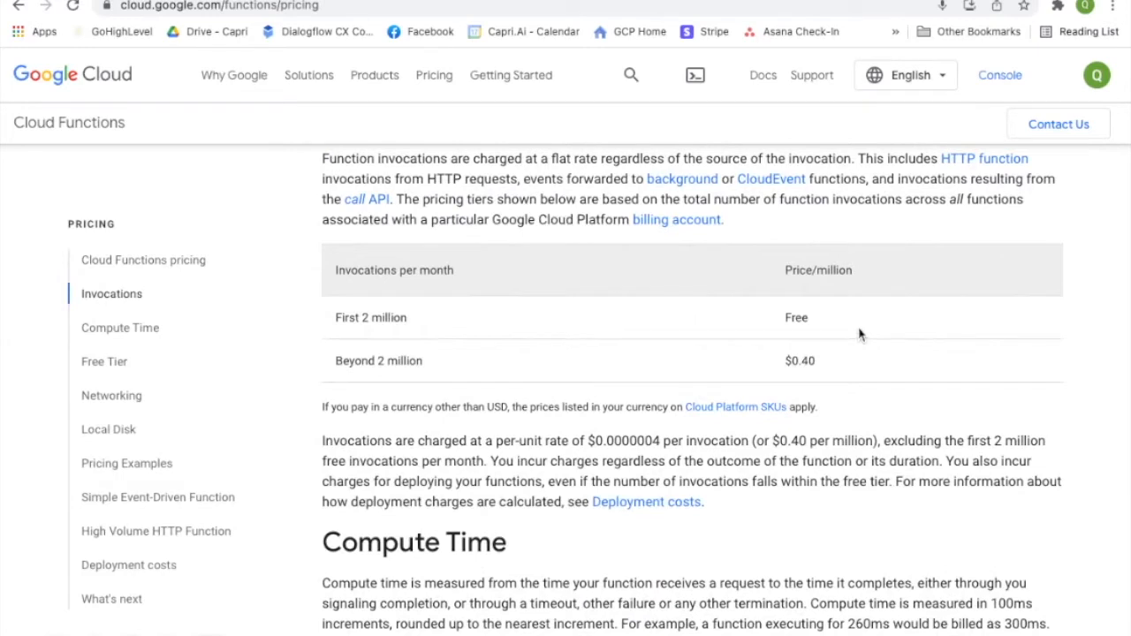
pyautogui.scroll(-4, 826, 435)
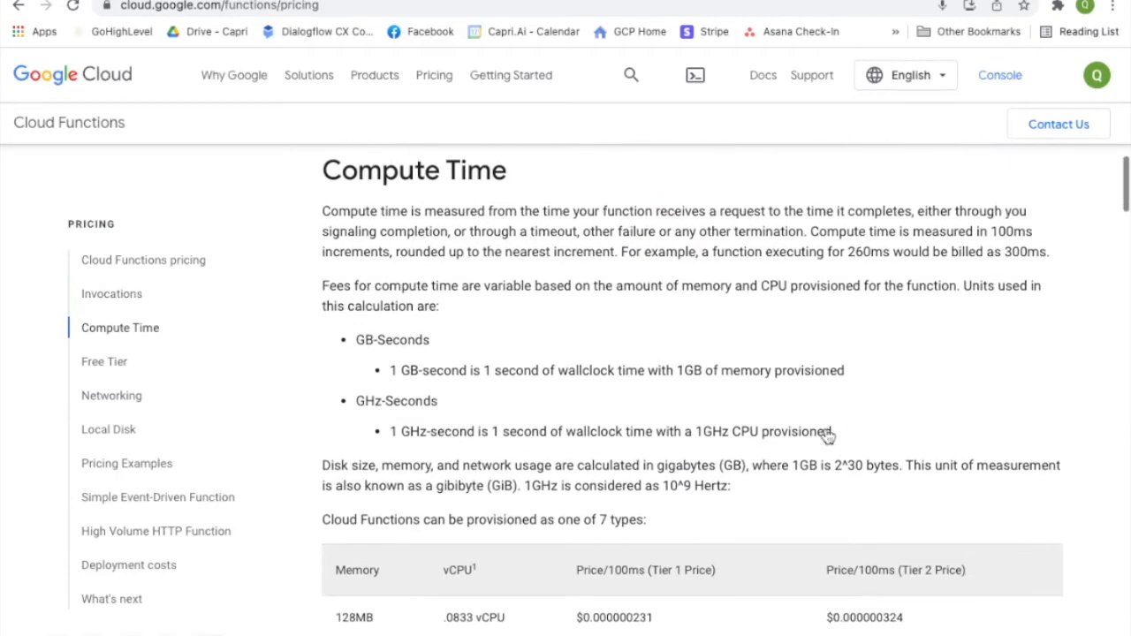
pyautogui.scroll(-3, 886, 450)
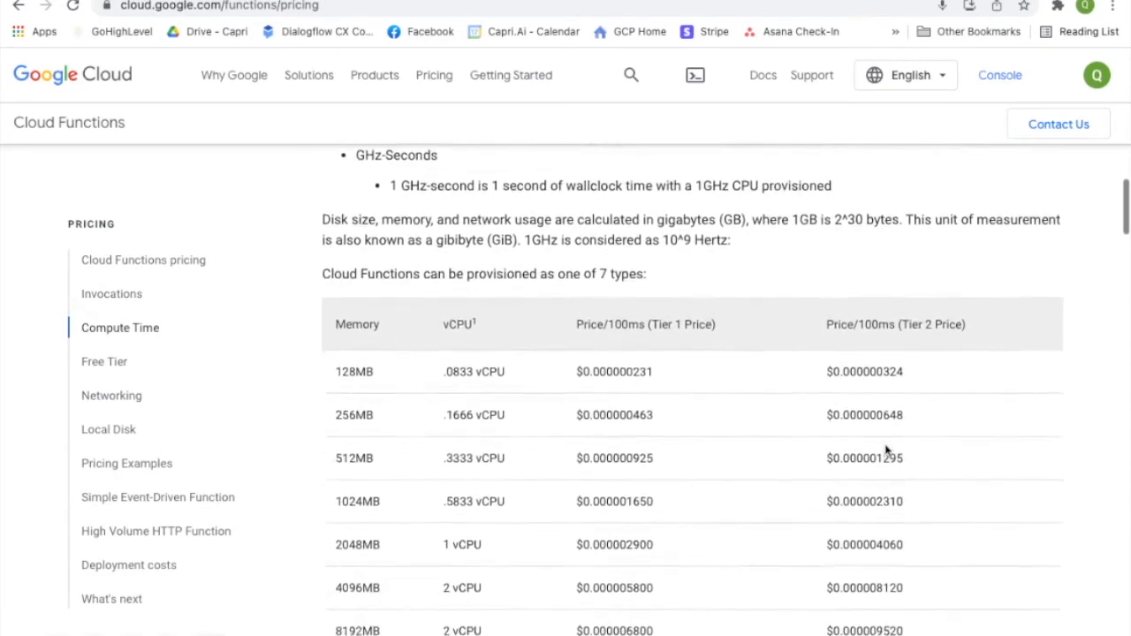
pyautogui.scroll(-1, 886, 451)
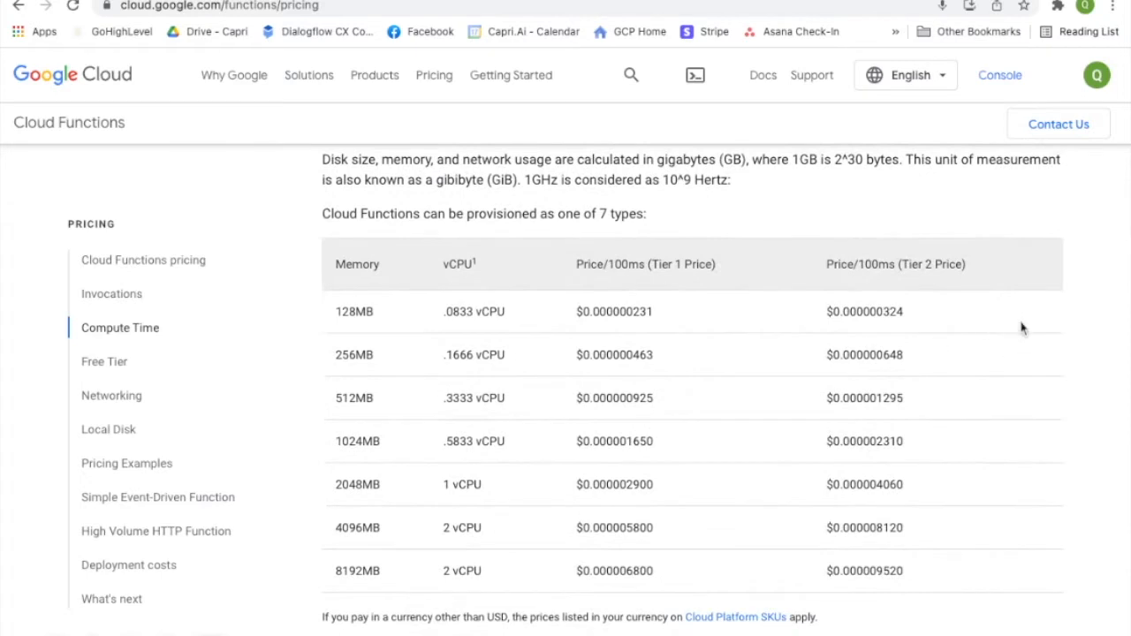
pyautogui.scroll(1, 1021, 328)
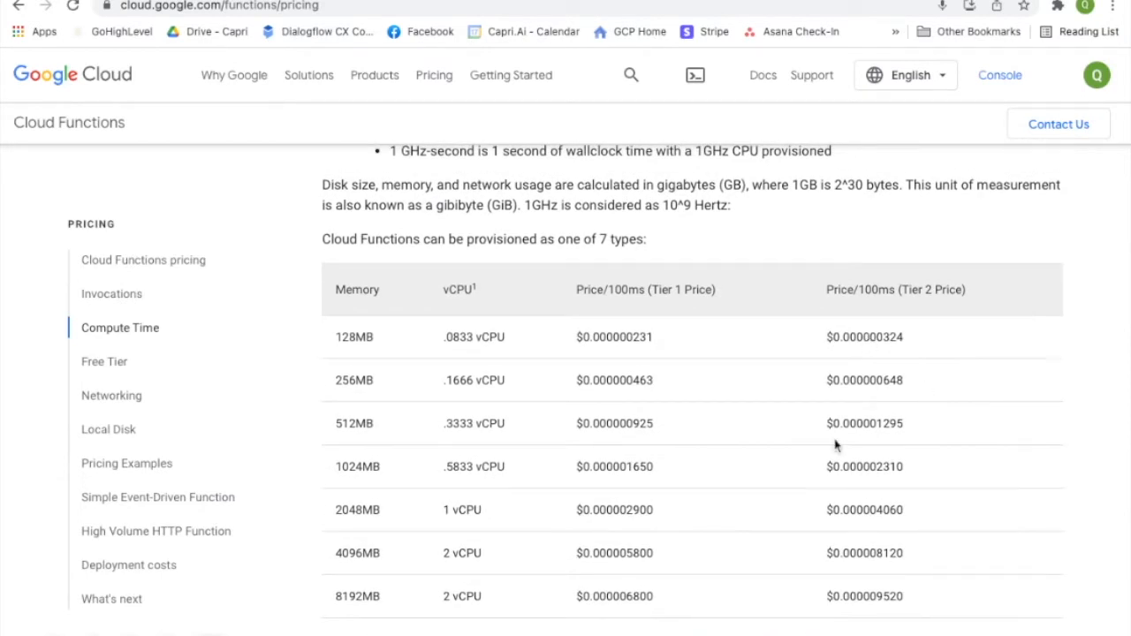
pyautogui.scroll(-1, 906, 388)
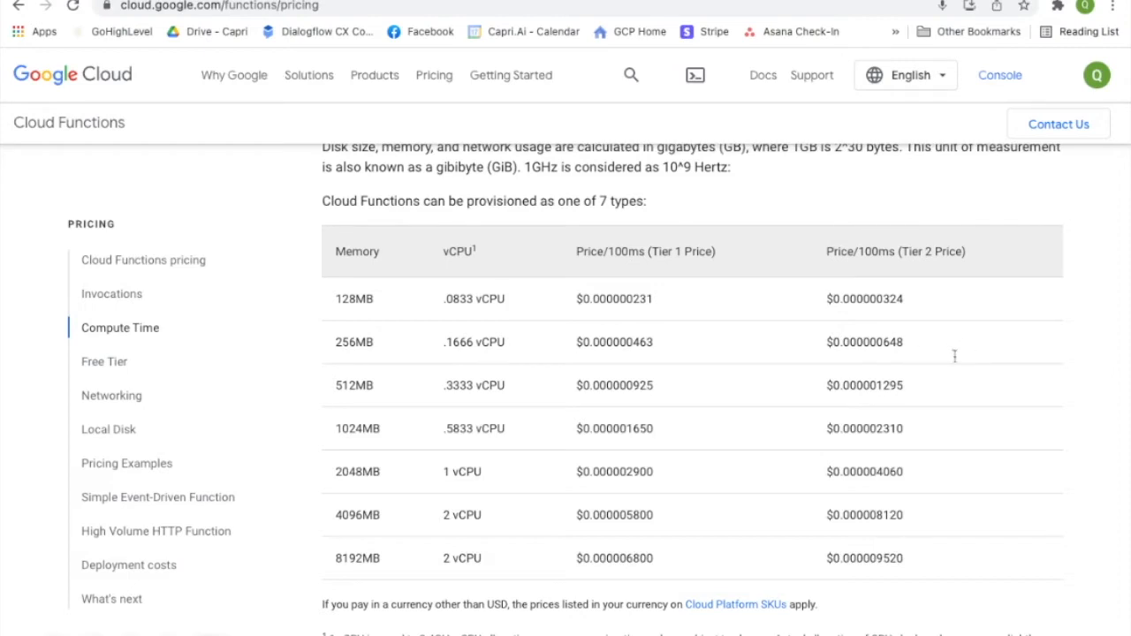
pyautogui.scroll(-1, 978, 390)
pyautogui.scroll(1, 978, 389)
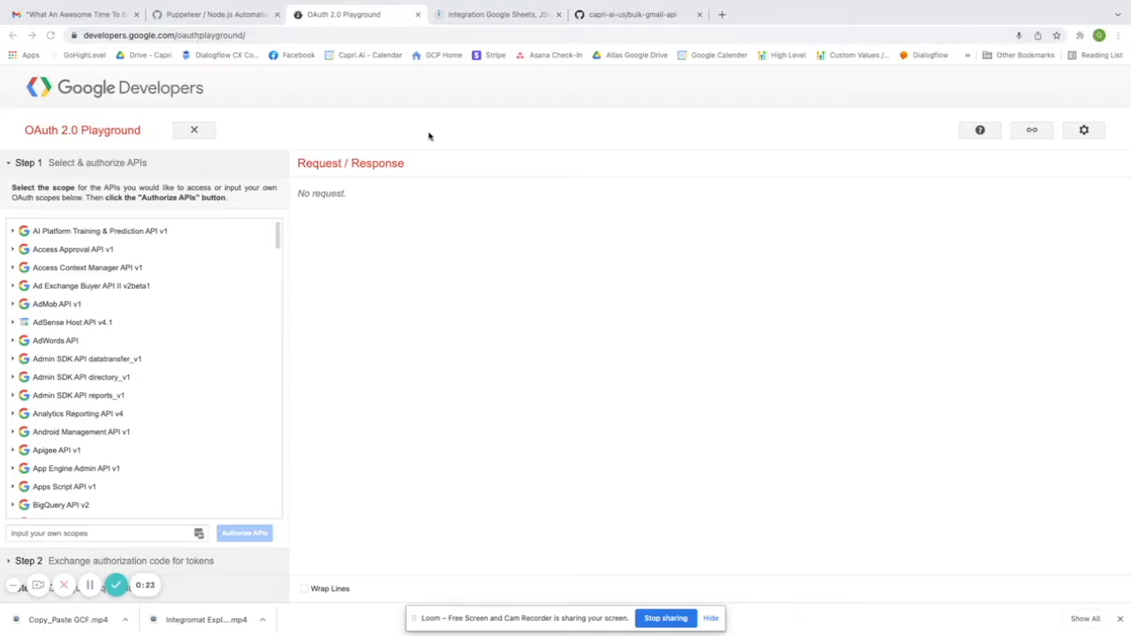
# - Switch to the Chrome window showing the Gmail Demo project's Cloud console dashboard
pyautogui.hotkey('ctrl', 'Left')
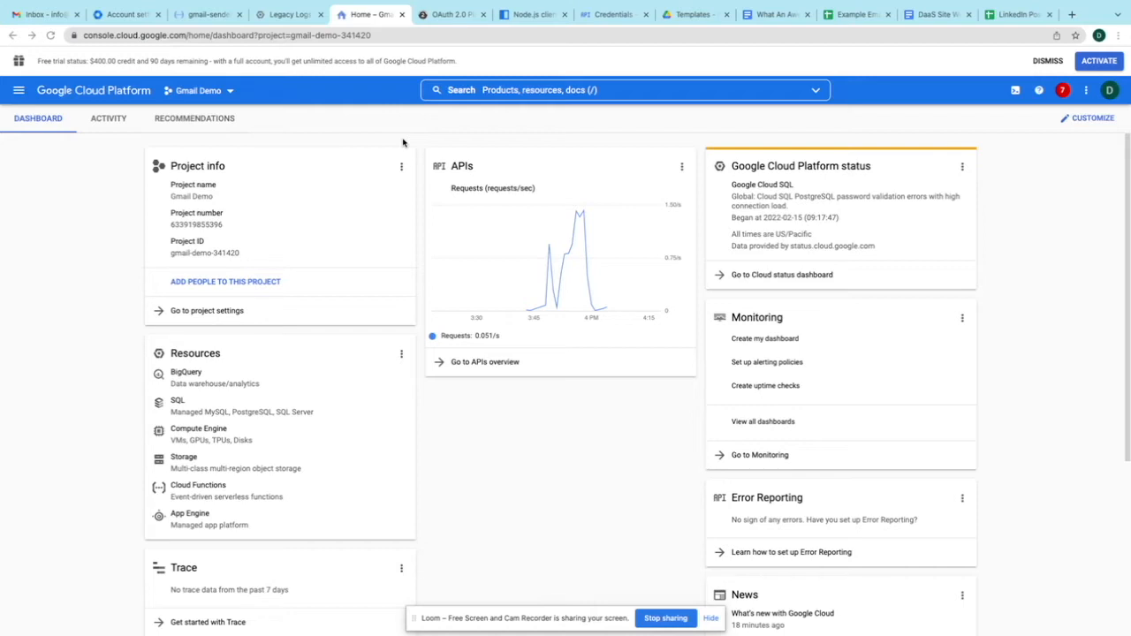
# - Create a new Google Cloud project named 'Demo Gmail'
pyautogui.click(198, 90)
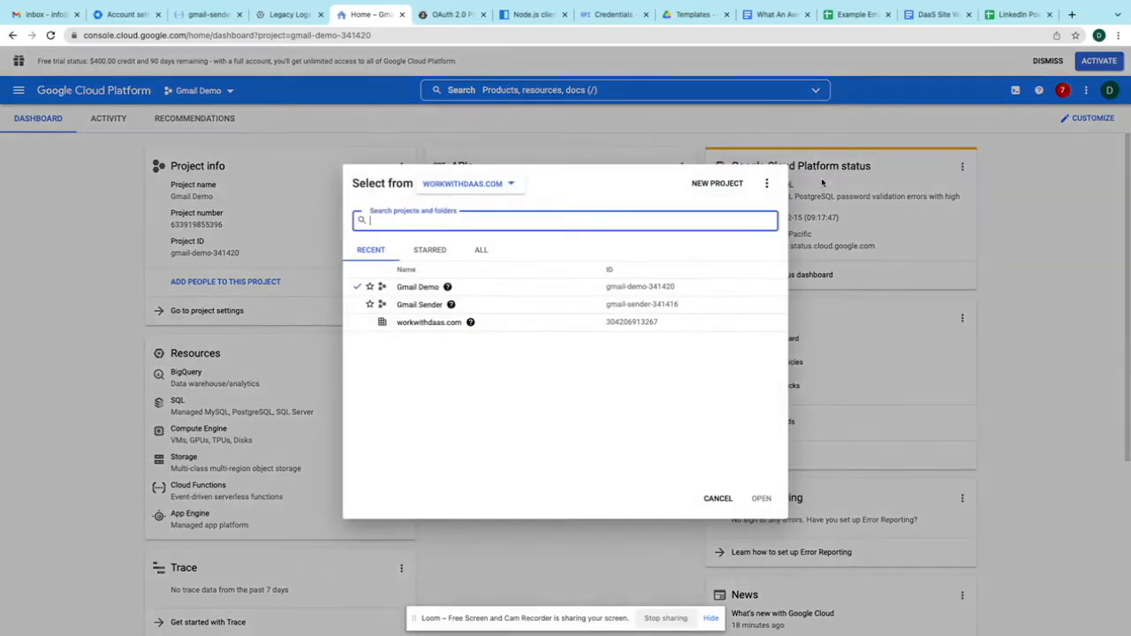
pyautogui.click(716, 182)
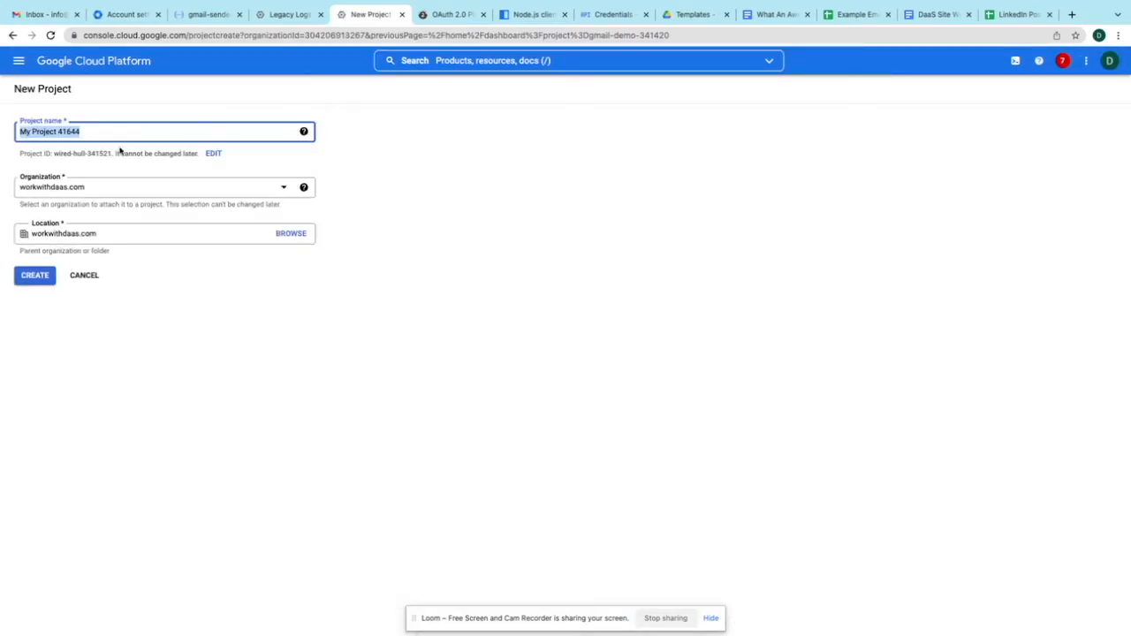
pyautogui.write('Demo Gamil')
pyautogui.press('BackSpace')
pyautogui.press('BackSpace')
pyautogui.press('BackSpace')
pyautogui.press('BackSpace')
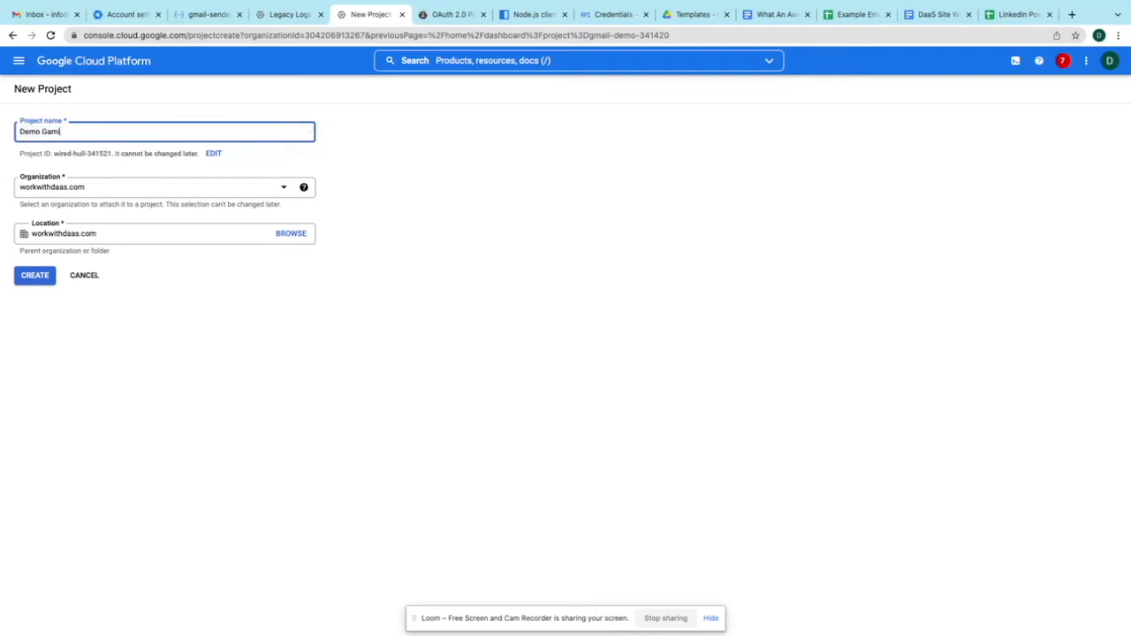
pyautogui.write('mail')
pyautogui.click(37, 280)
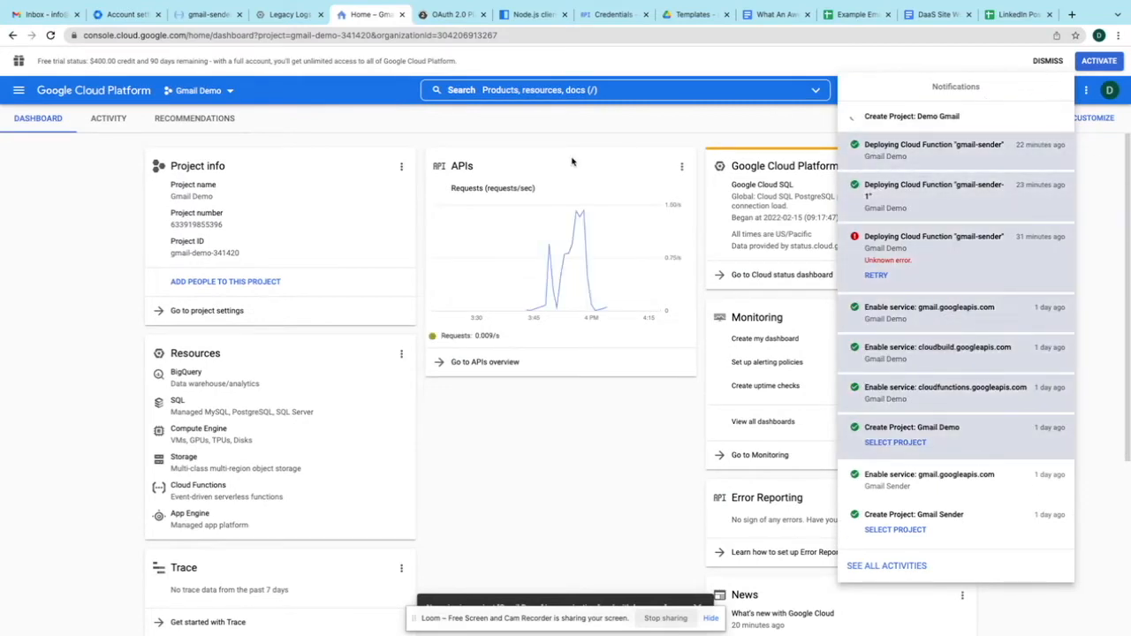
# - Switch the console from Gmail Demo to the new Demo Gmail project
pyautogui.click(217, 97)
pyautogui.click(216, 97)
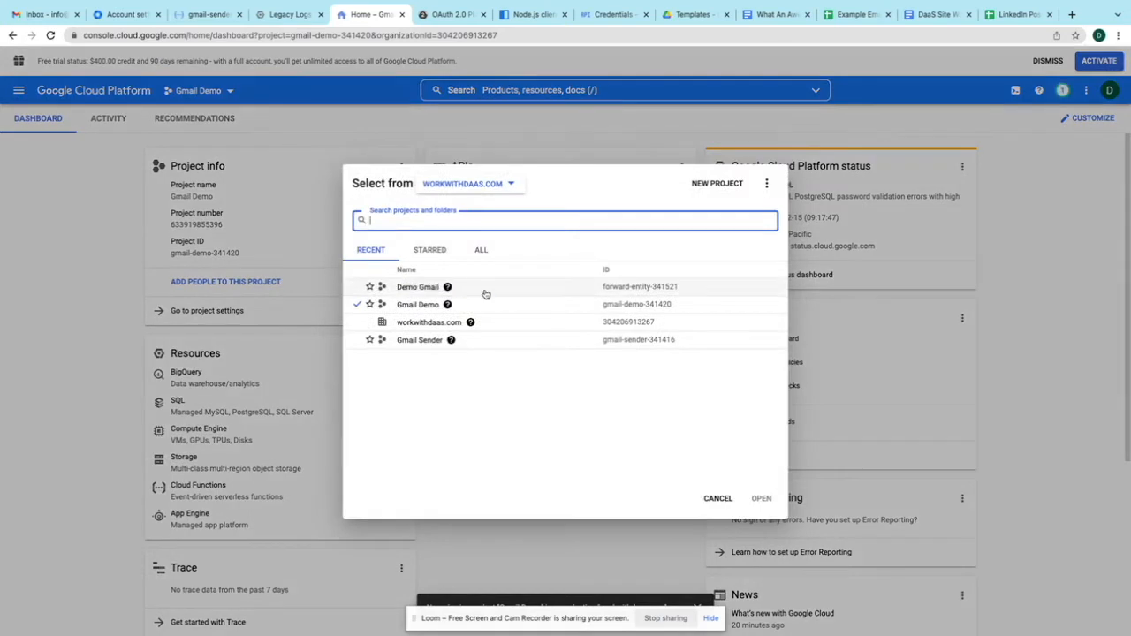
pyautogui.click(417, 287)
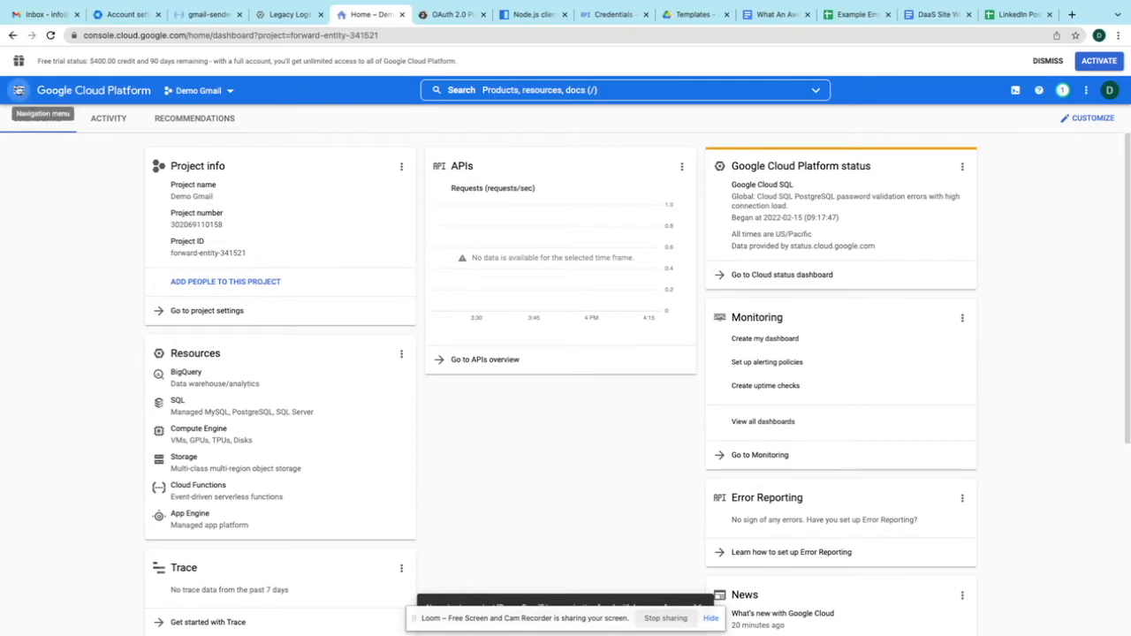
pyautogui.click(18, 90)
# - Go to APIs & Services and open the API Library
pyautogui.click(63, 340)
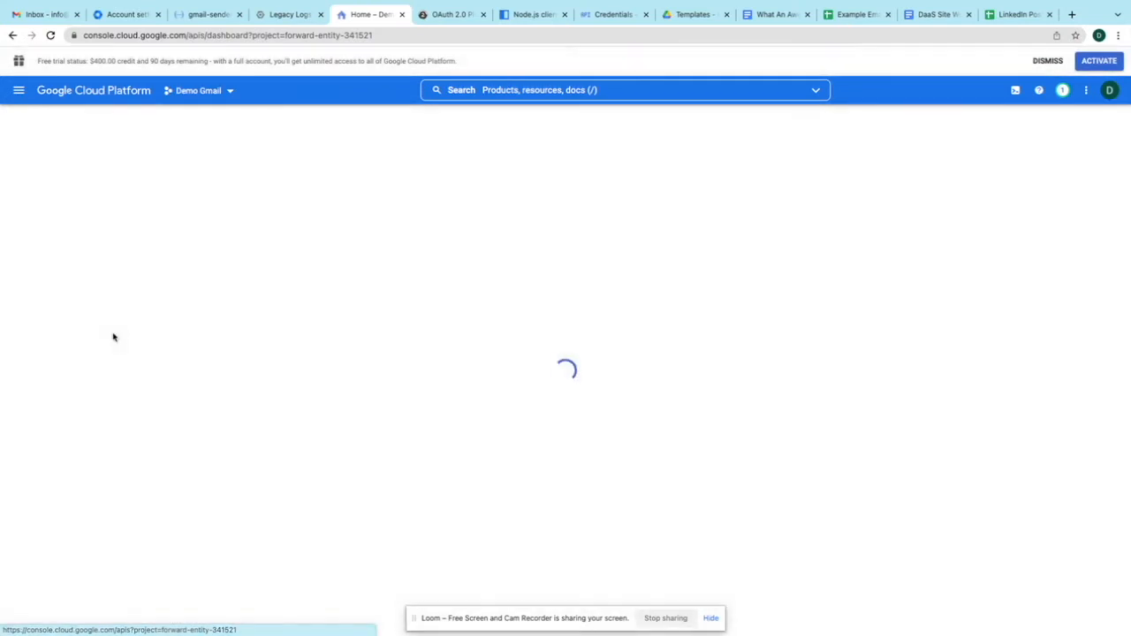
pyautogui.click(20, 92)
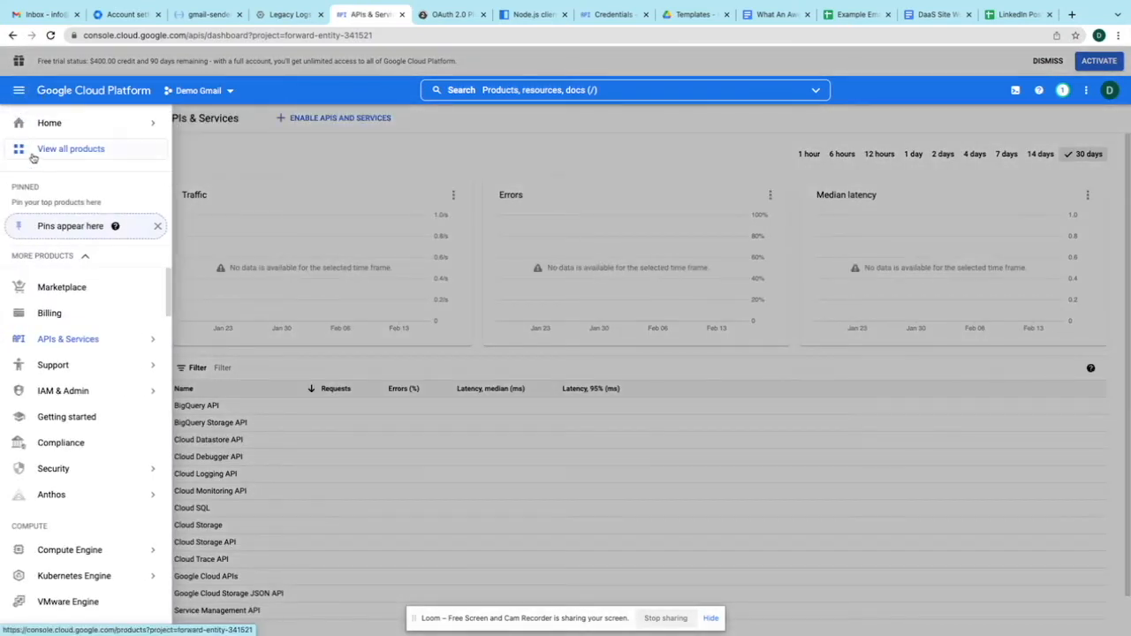
pyautogui.moveTo(72, 342)
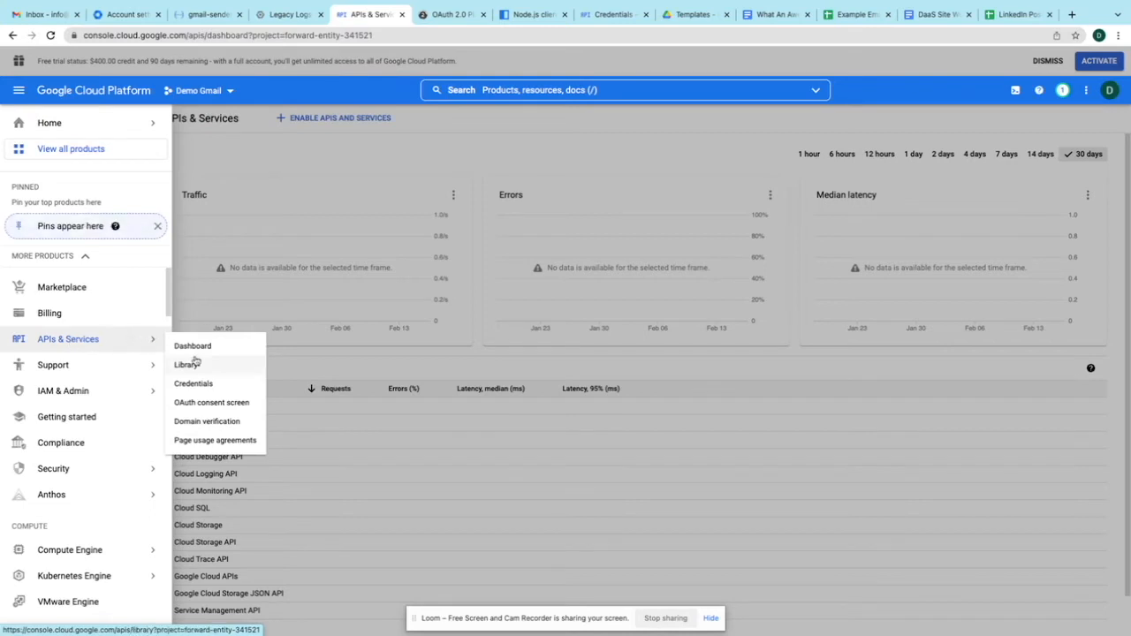
pyautogui.click(219, 367)
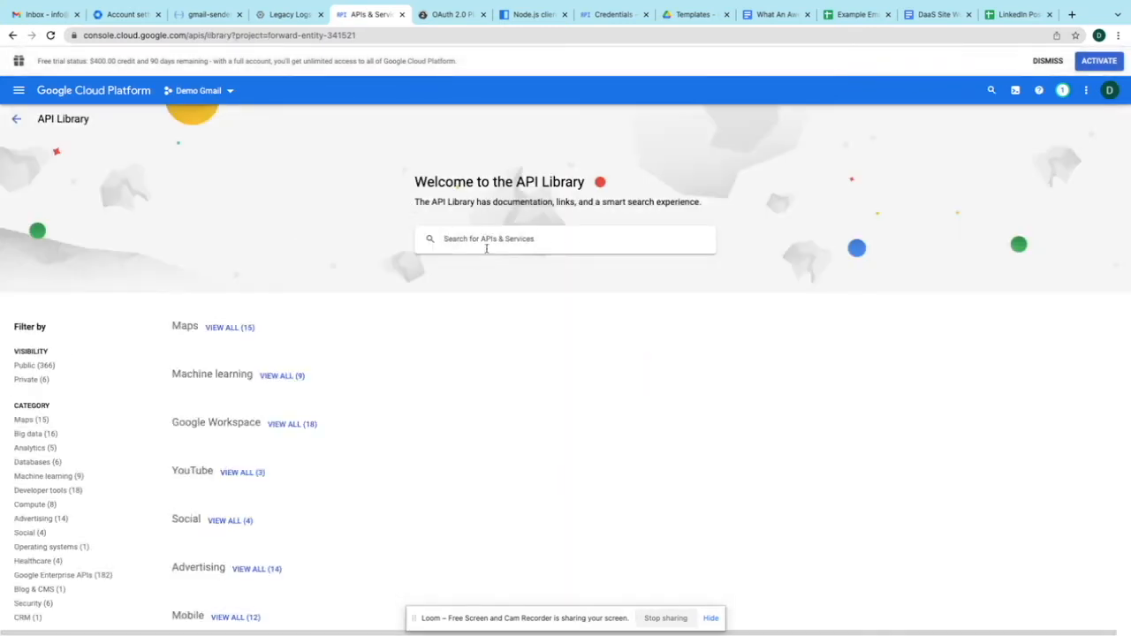
# - Search the Library for 'gmail', enable the Gmail API, then return to the Library
pyautogui.click(484, 243)
pyautogui.write('gmail api')
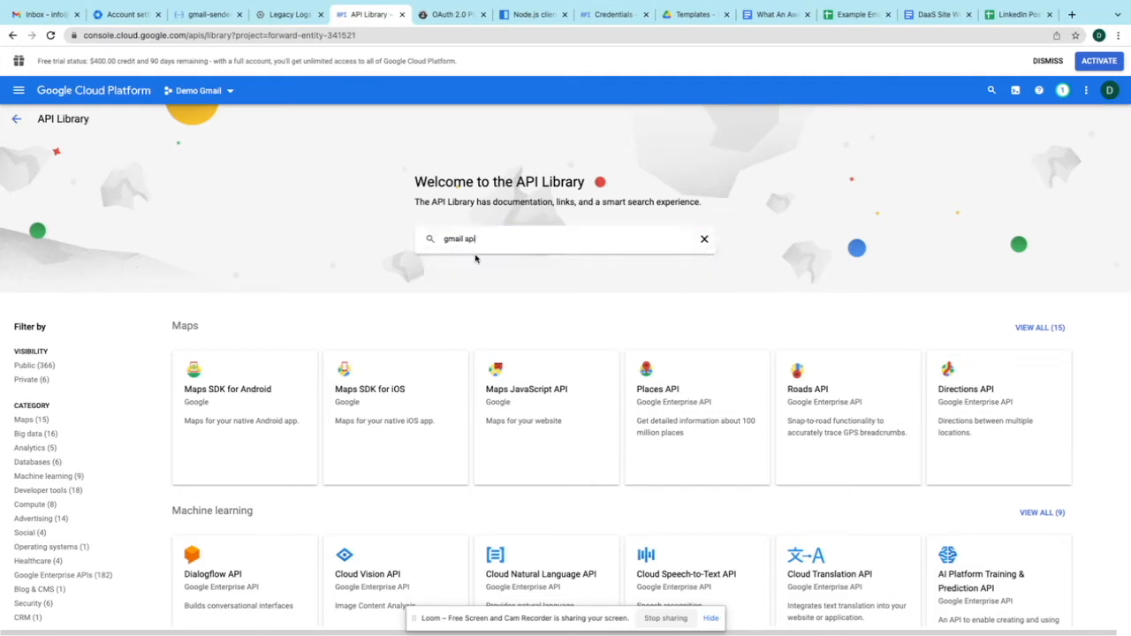
pyautogui.click(475, 259)
pyautogui.click(268, 300)
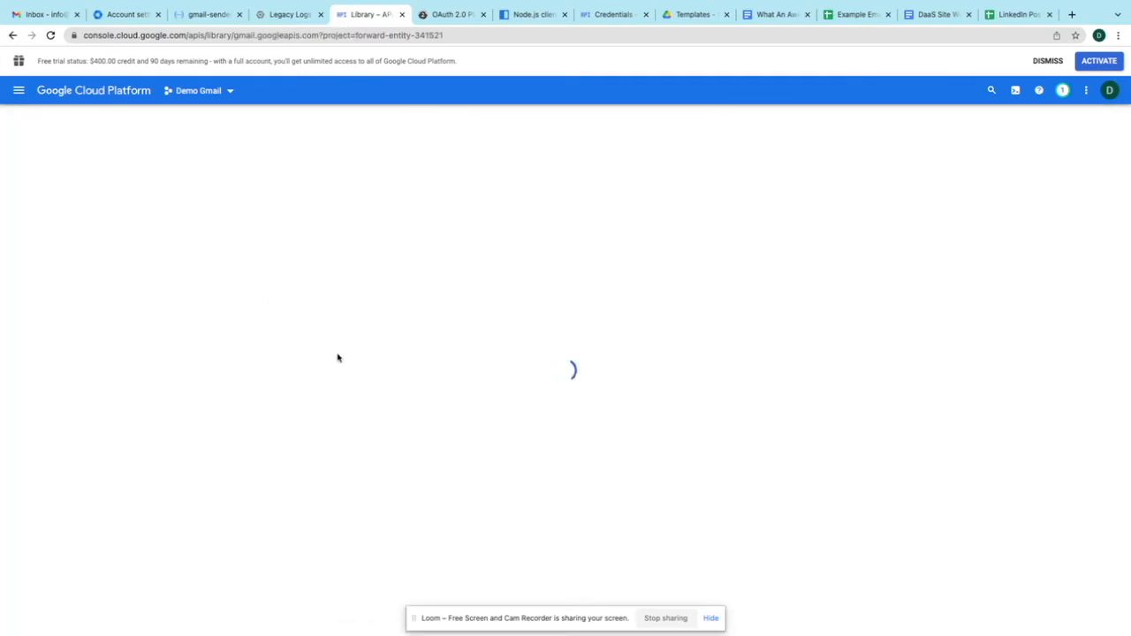
pyautogui.click(133, 238)
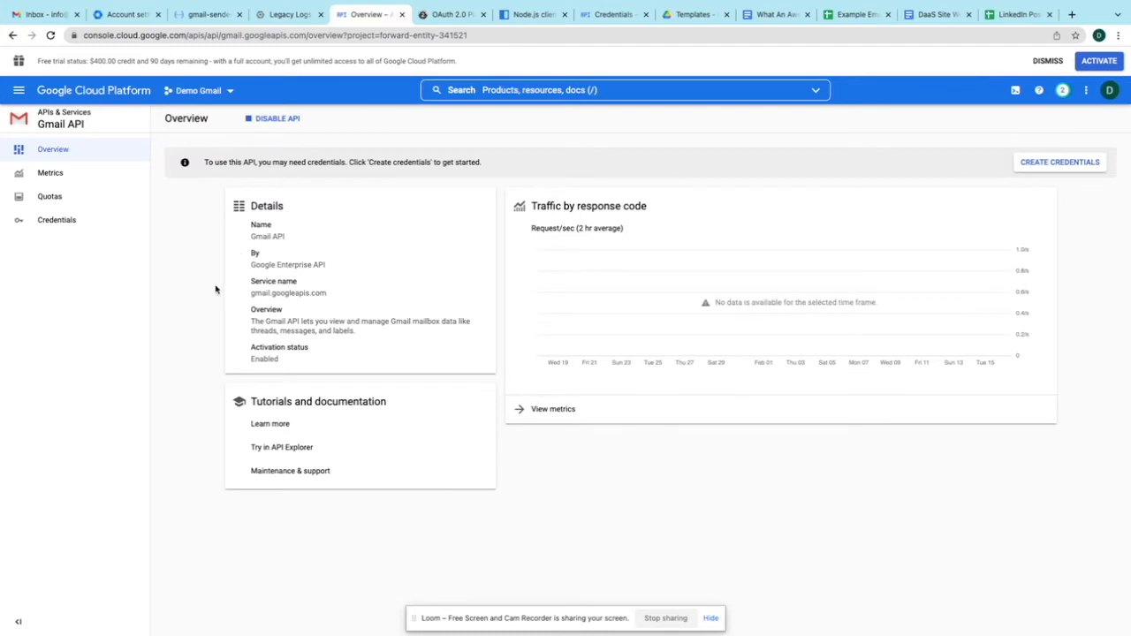
pyautogui.click(16, 91)
pyautogui.moveTo(79, 341)
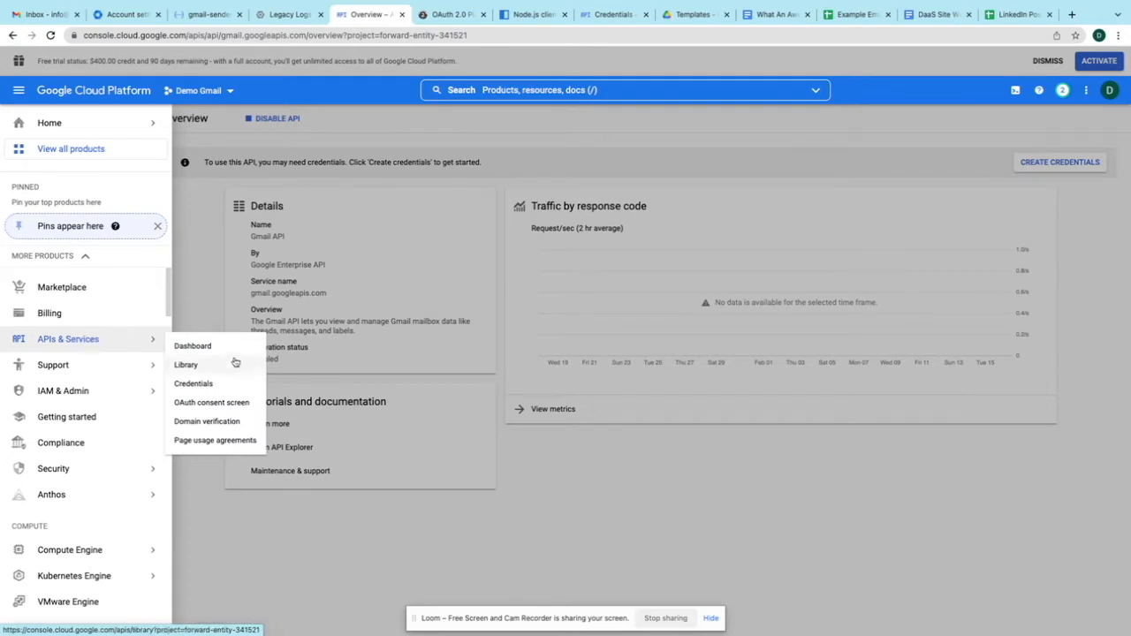
pyautogui.click(186, 365)
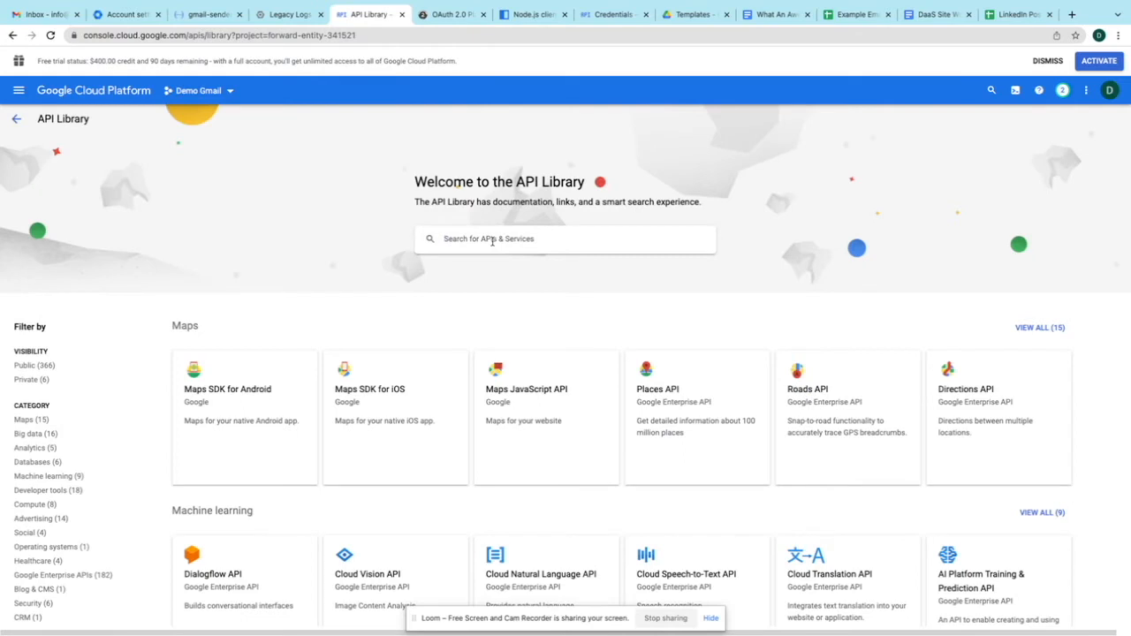
# - Search 'cloud functions', enable the Cloud Functions API for Demo Gmail, then return to the Library
pyautogui.click(492, 240)
pyautogui.write('cloud functions')
pyautogui.press('Return')
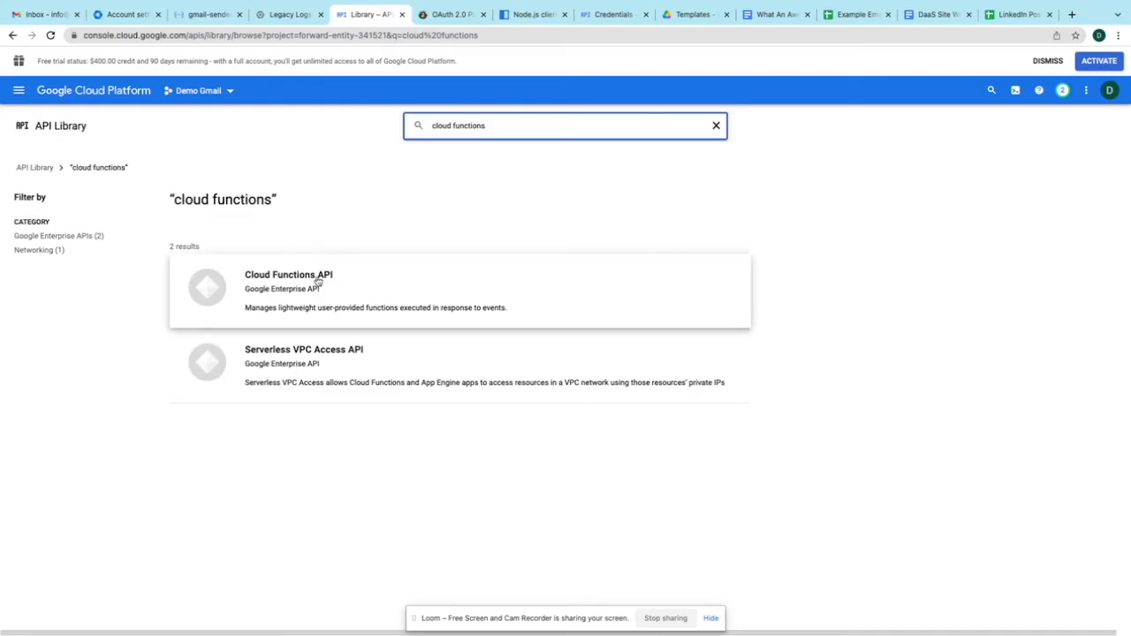
pyautogui.click(318, 281)
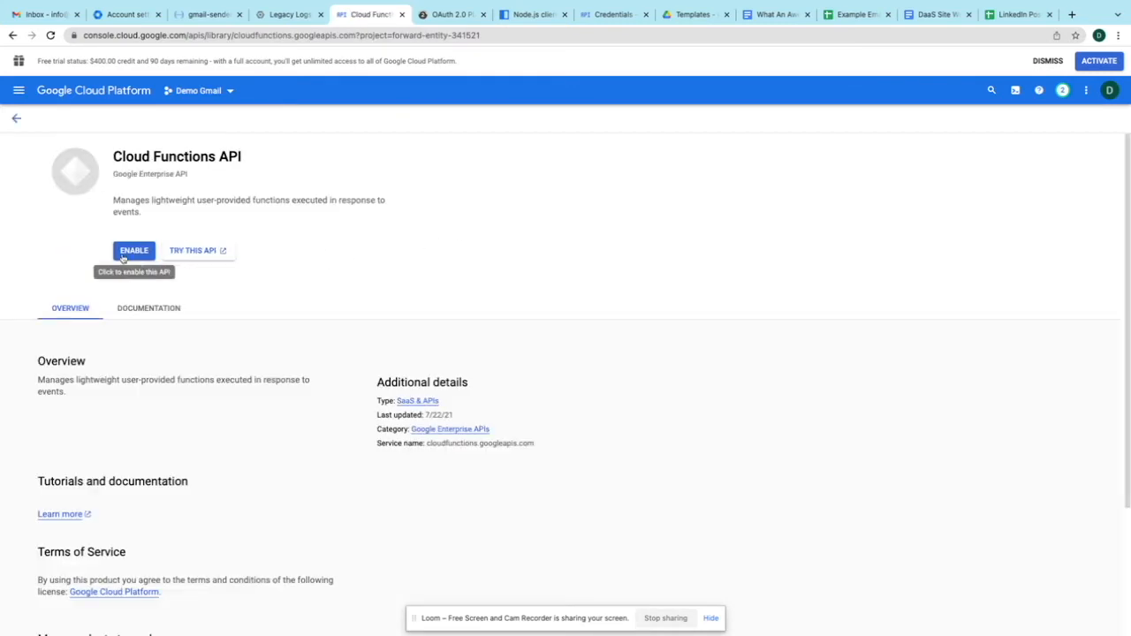
pyautogui.click(125, 253)
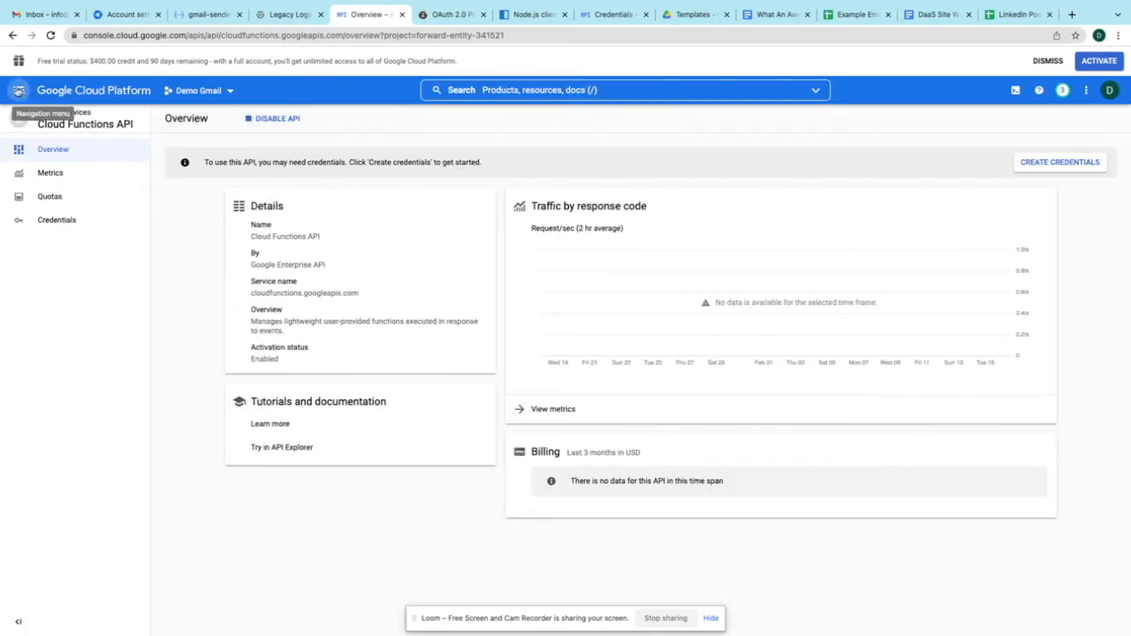
pyautogui.click(18, 91)
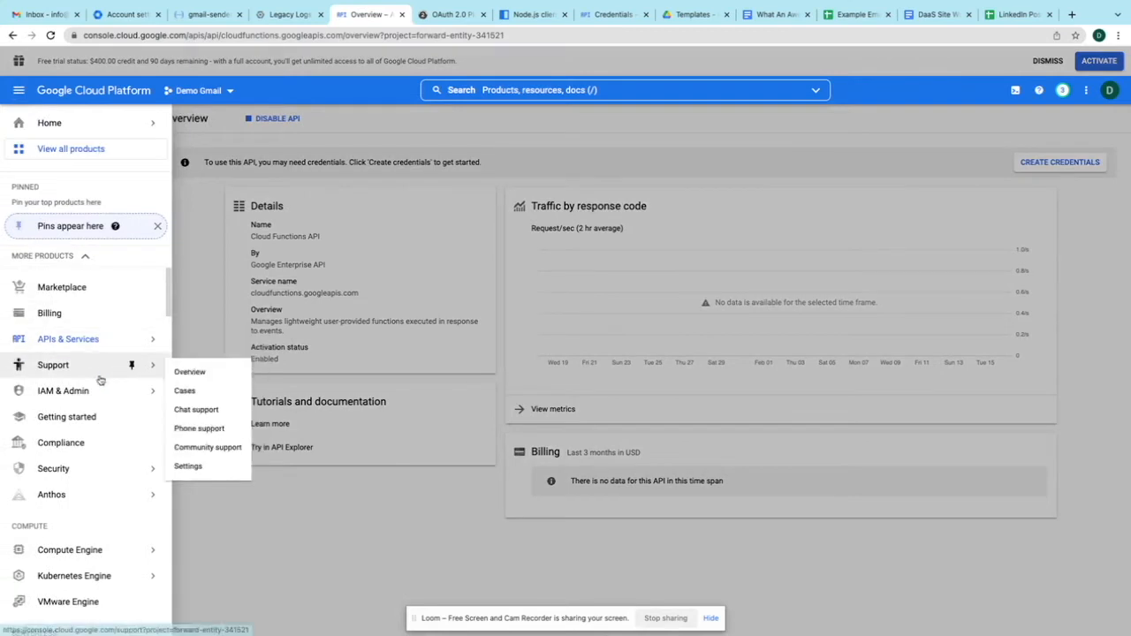
pyautogui.moveTo(134, 348)
pyautogui.click(206, 366)
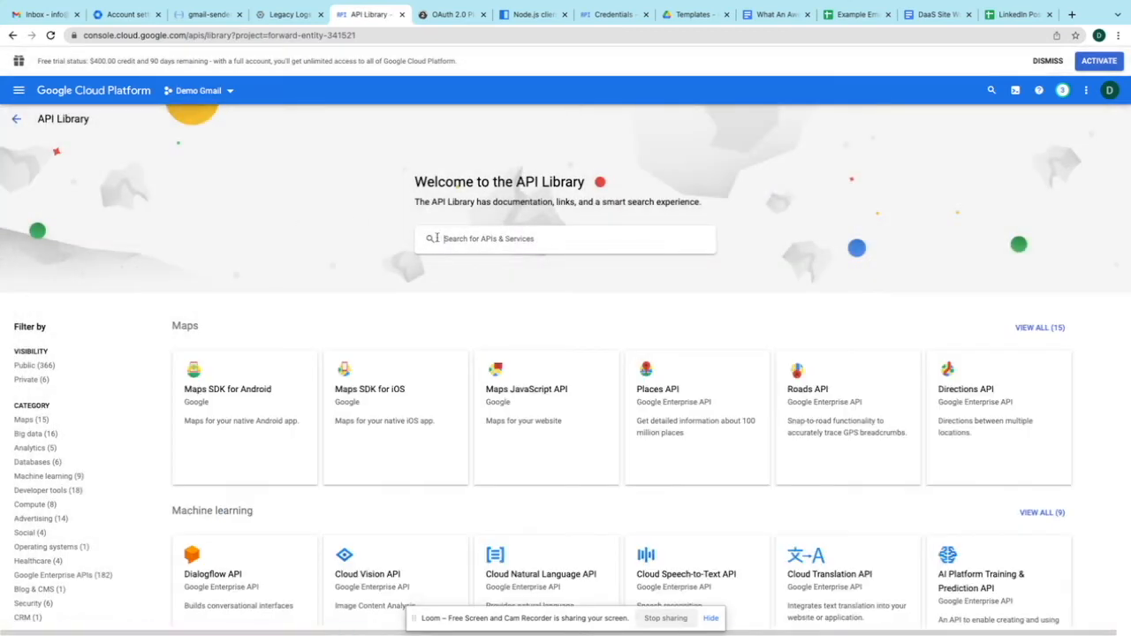
# - Search 'cloud build' in the Library and enable the Cloud Build API
pyautogui.click(491, 242)
pyautogui.write('cloud build')
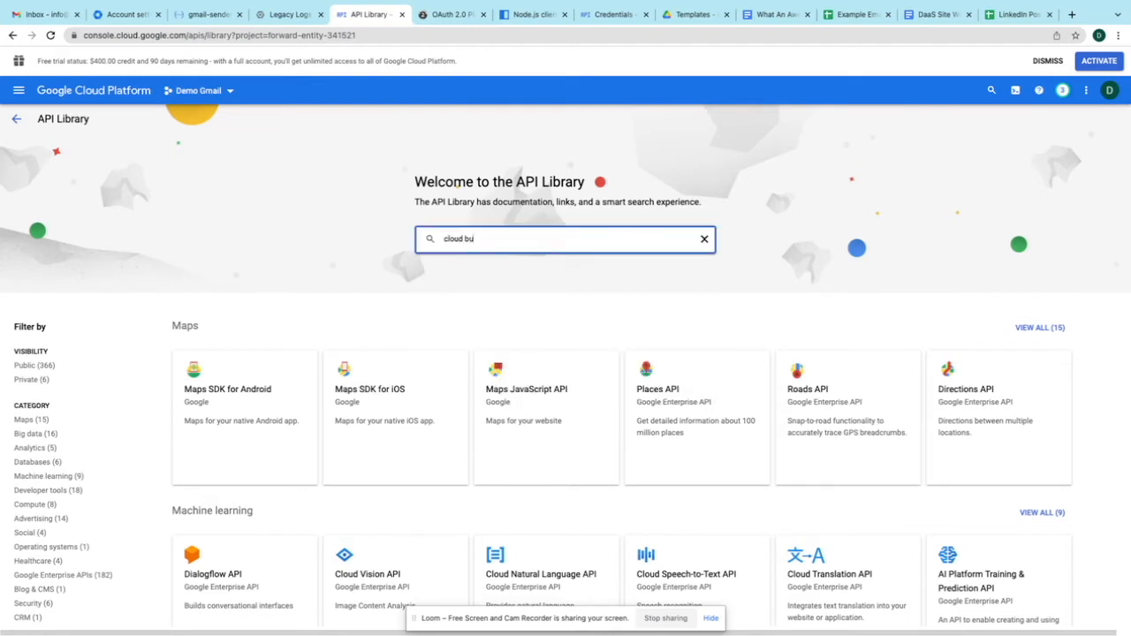
pyautogui.press('Return')
pyautogui.click(336, 293)
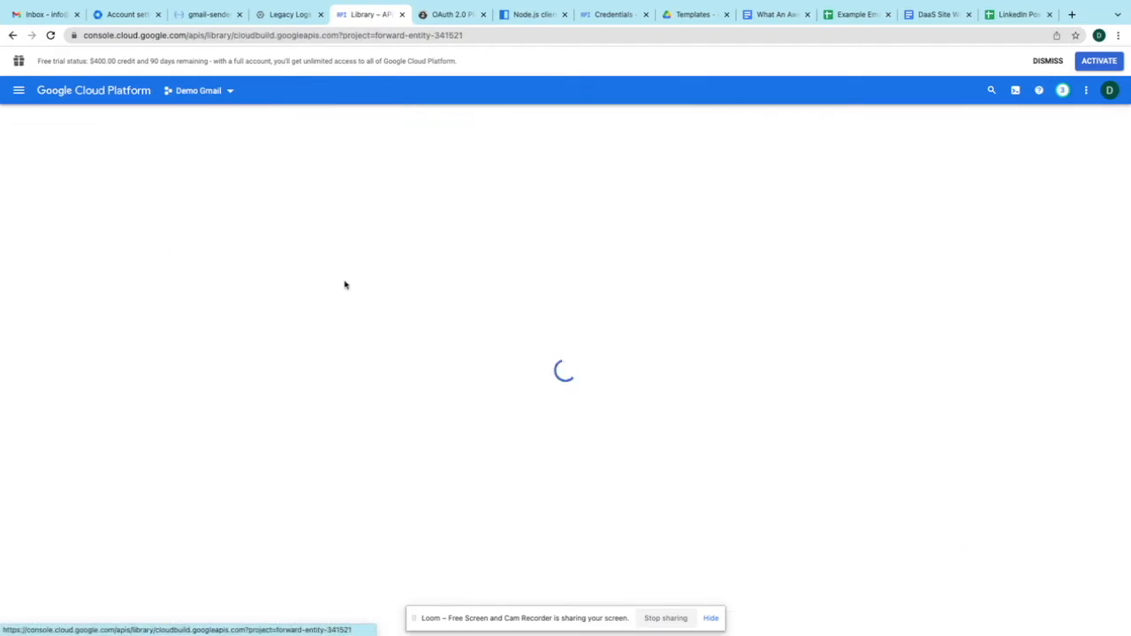
pyautogui.click(129, 240)
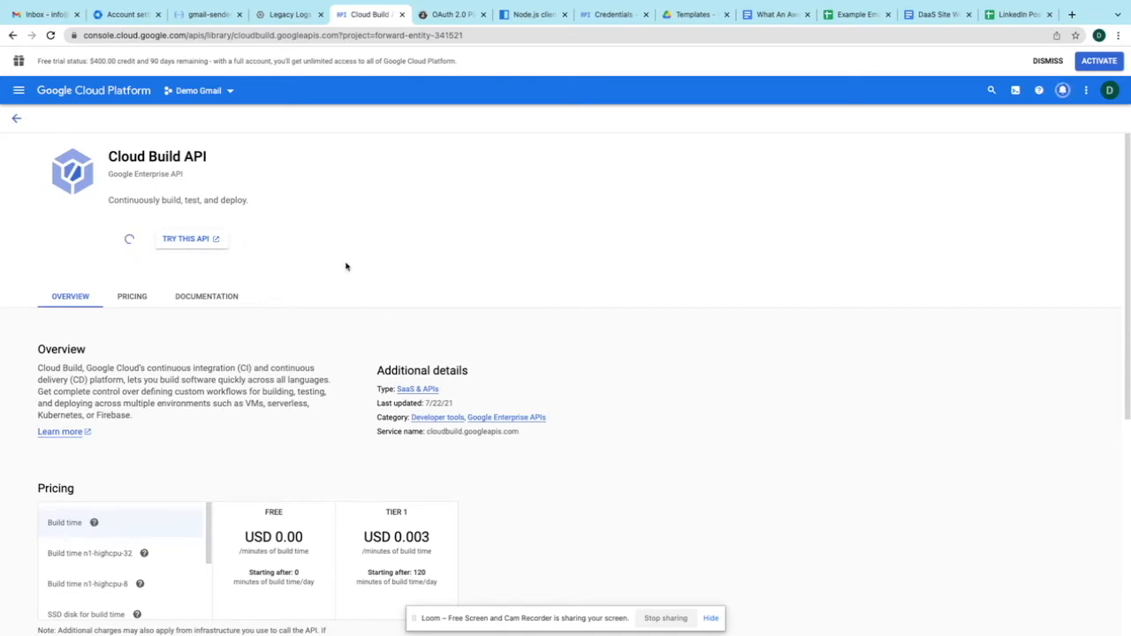
pyautogui.scroll(-3, 360, 500)
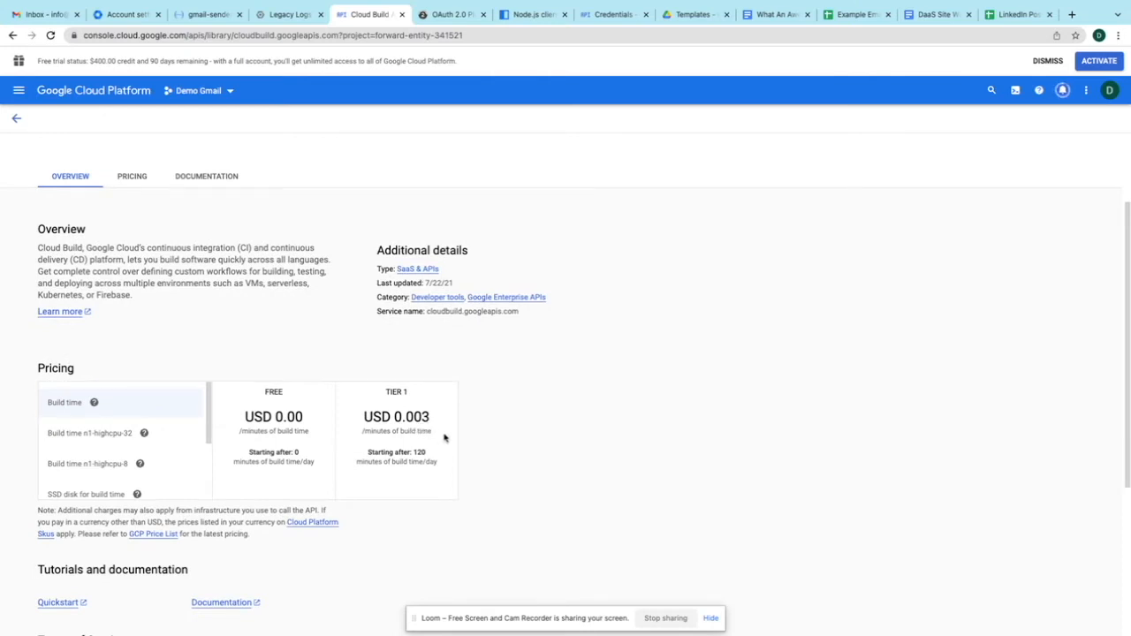
pyautogui.scroll(3, 446, 438)
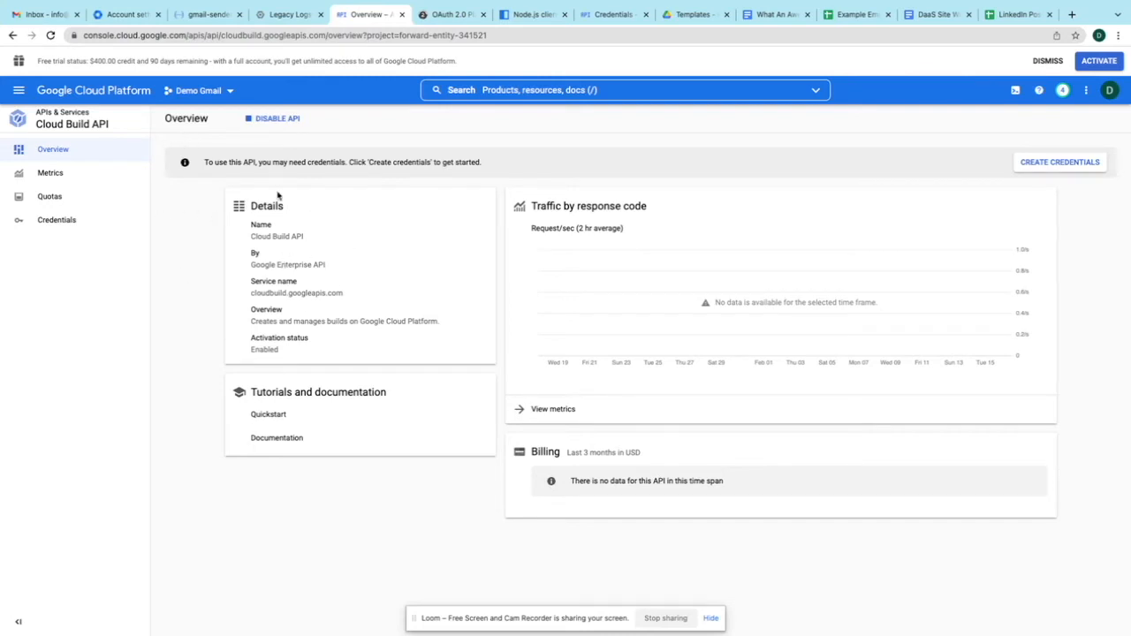
# - Start an Internal OAuth consent screen registration from APIs & Services
pyautogui.click(19, 91)
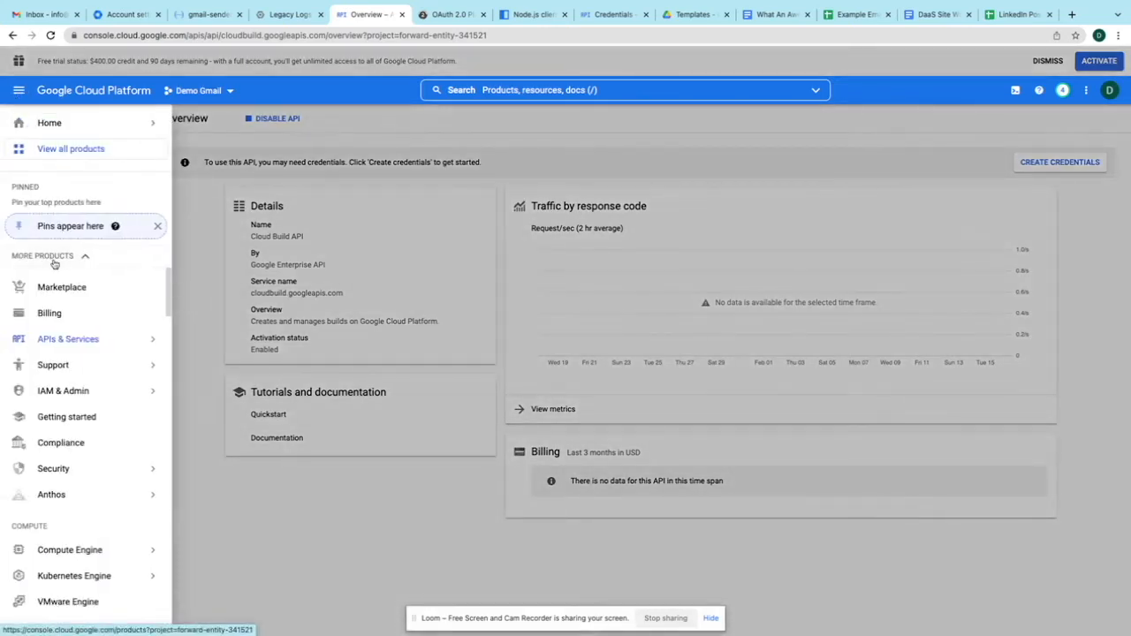
pyautogui.moveTo(62, 345)
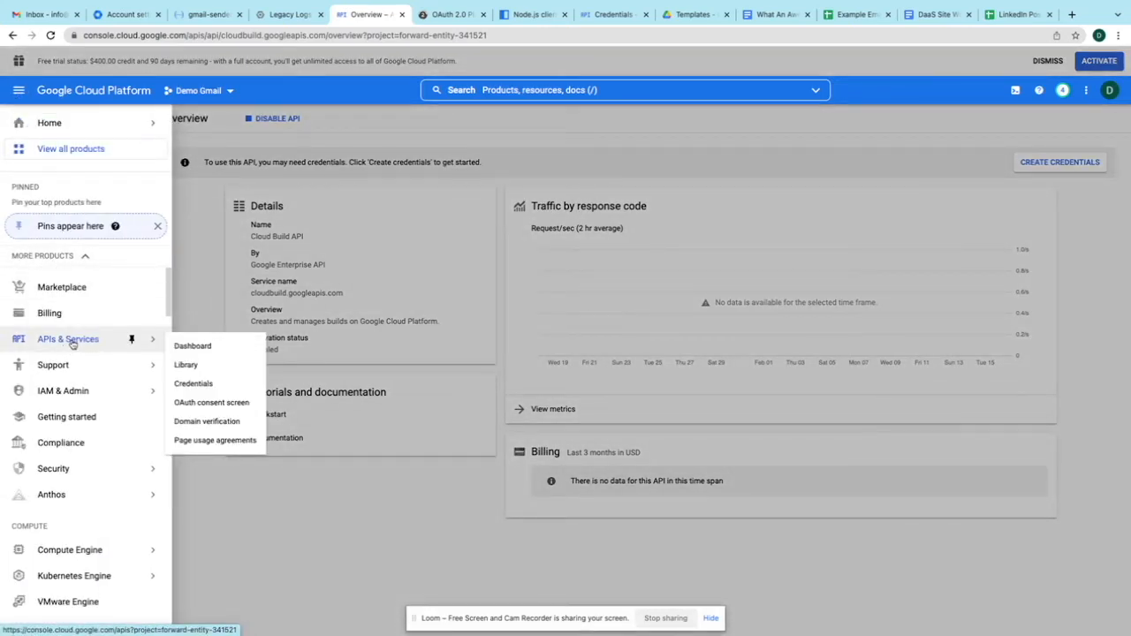
pyautogui.click(200, 346)
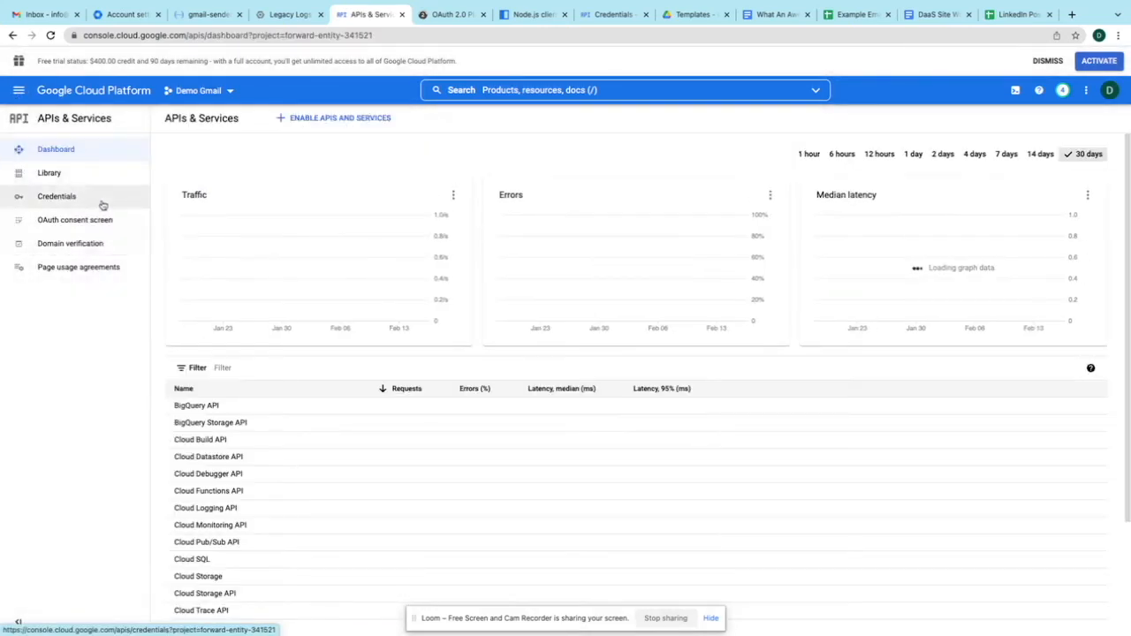
pyautogui.click(70, 223)
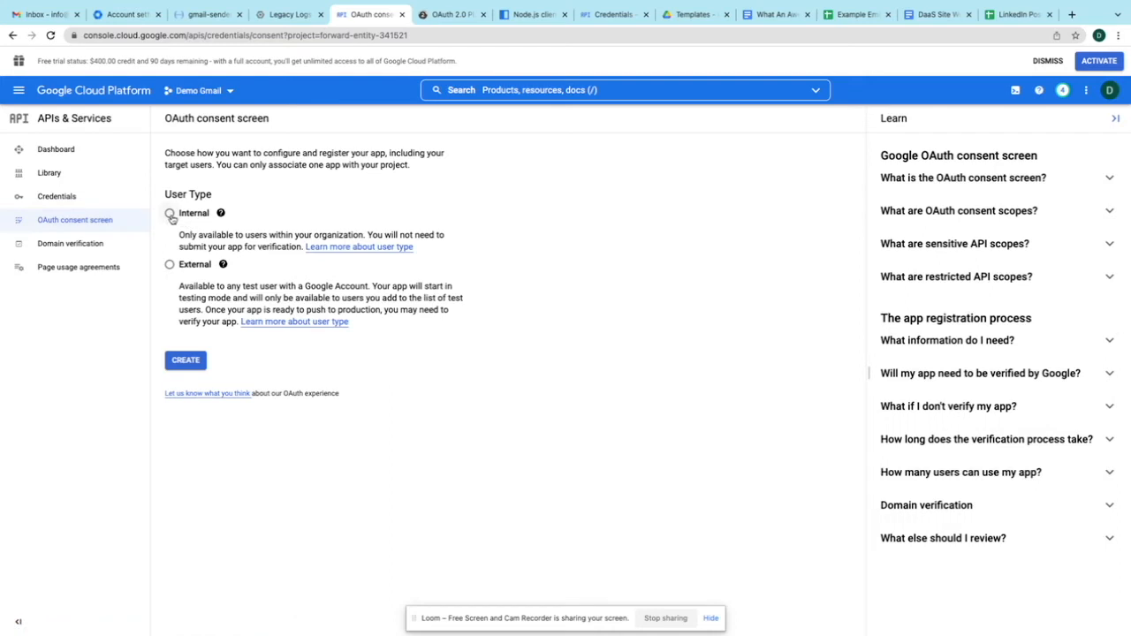
pyautogui.click(170, 215)
pyautogui.click(183, 363)
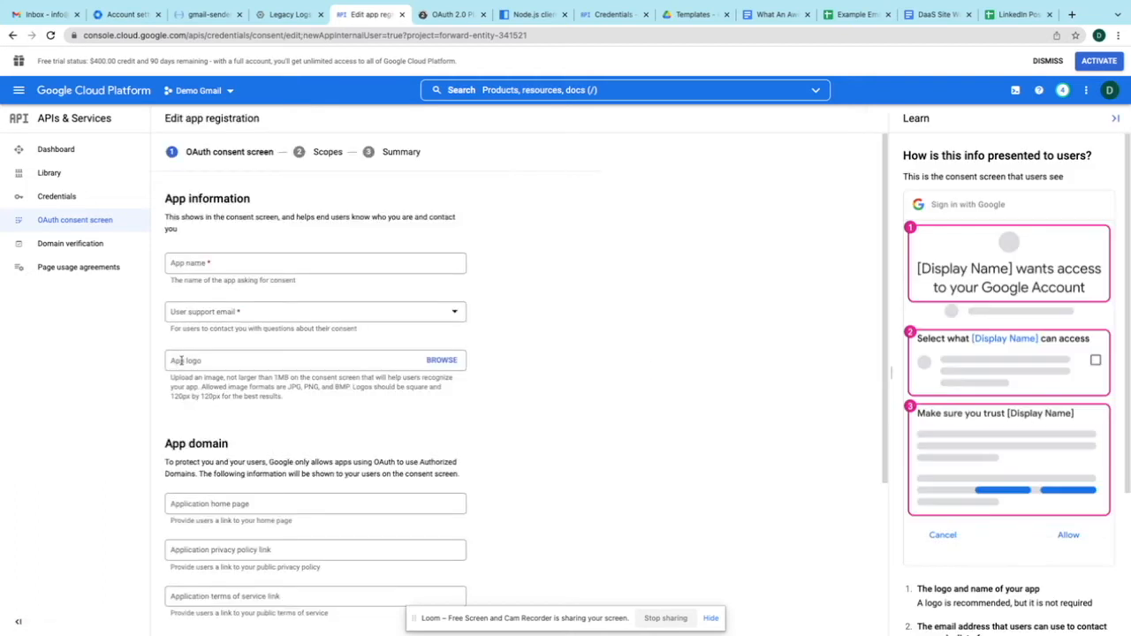
# - Name the app 'Gmail Bulk Sending', fill the support and developer emails, and save
pyautogui.click(223, 263)
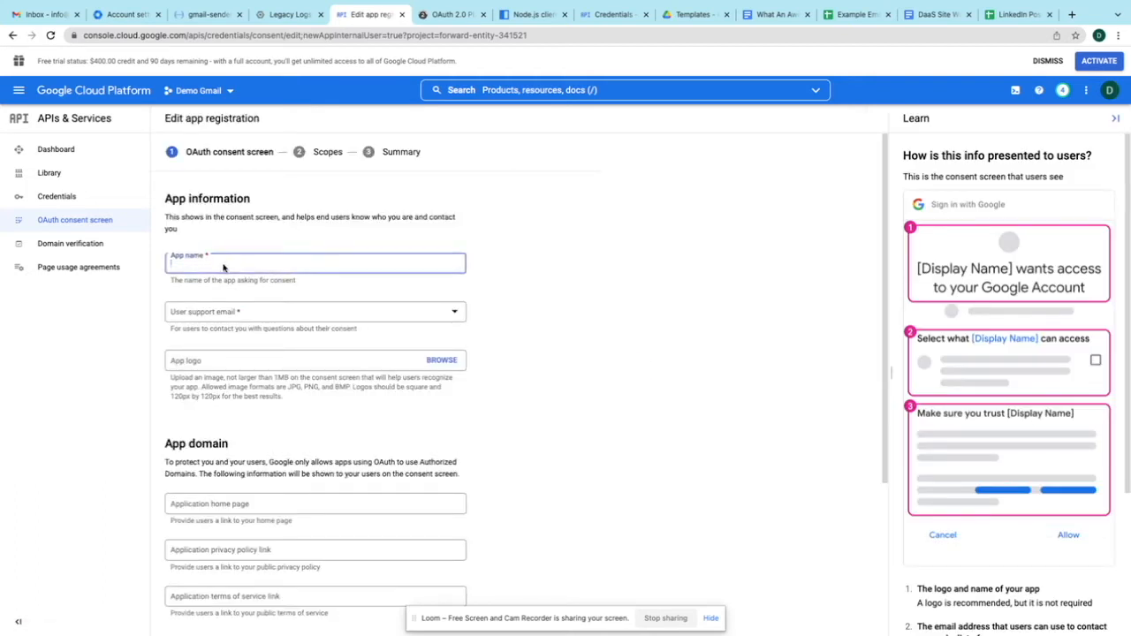
pyautogui.write('Gmail Bulk Sending')
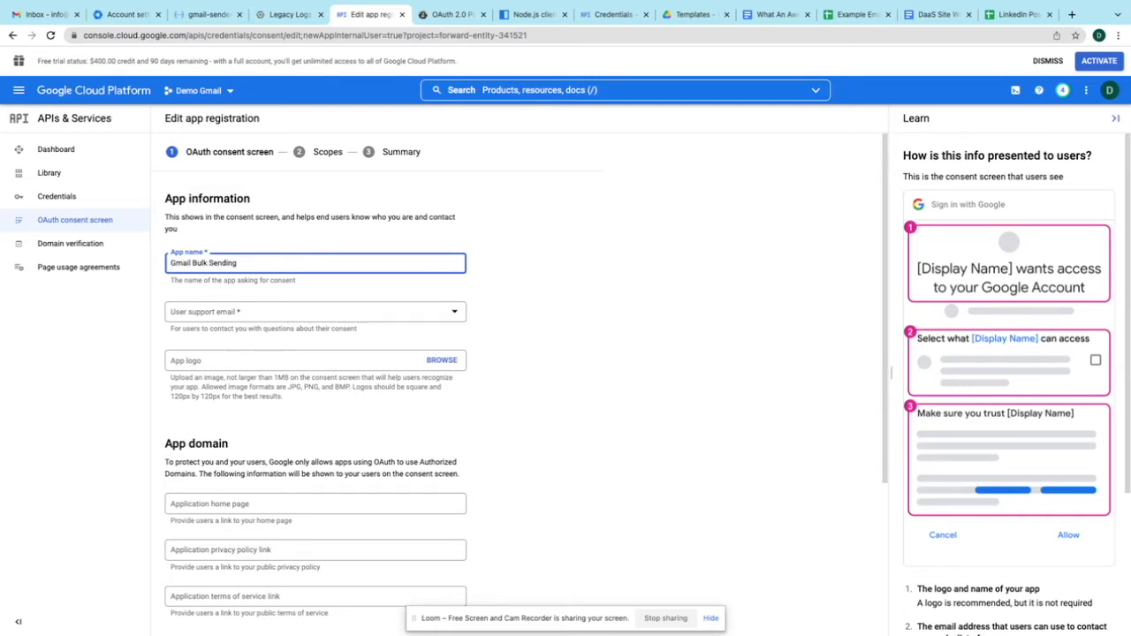
pyautogui.scroll(-1, 202, 228)
pyautogui.click(202, 225)
pyautogui.click(221, 231)
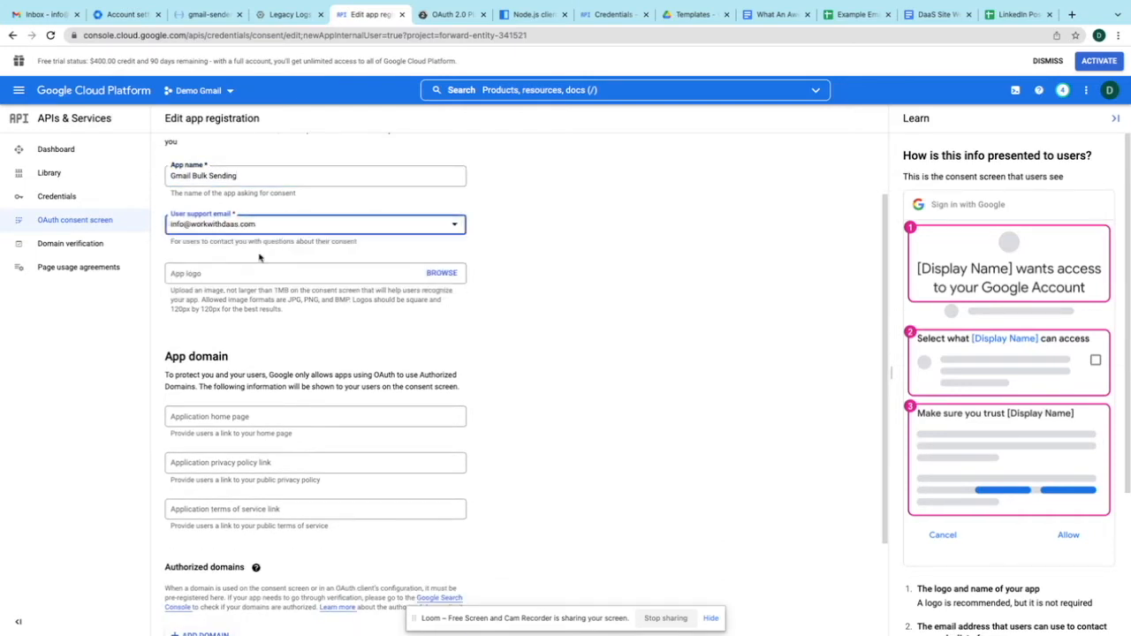
pyautogui.scroll(-2, 256, 265)
pyautogui.click(226, 568)
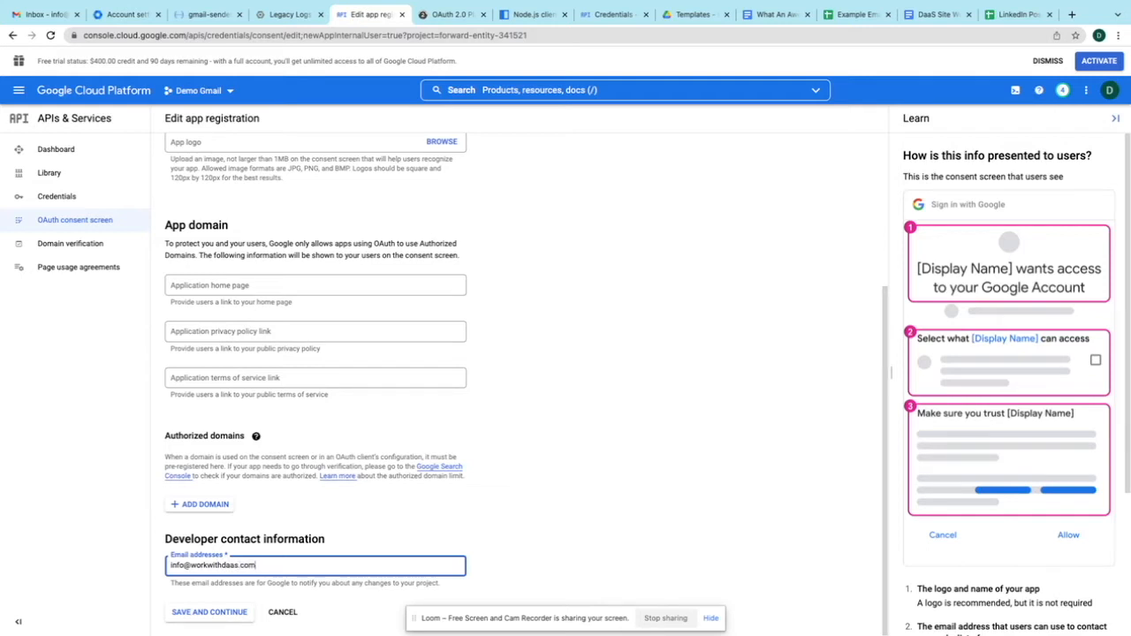
pyautogui.click(209, 612)
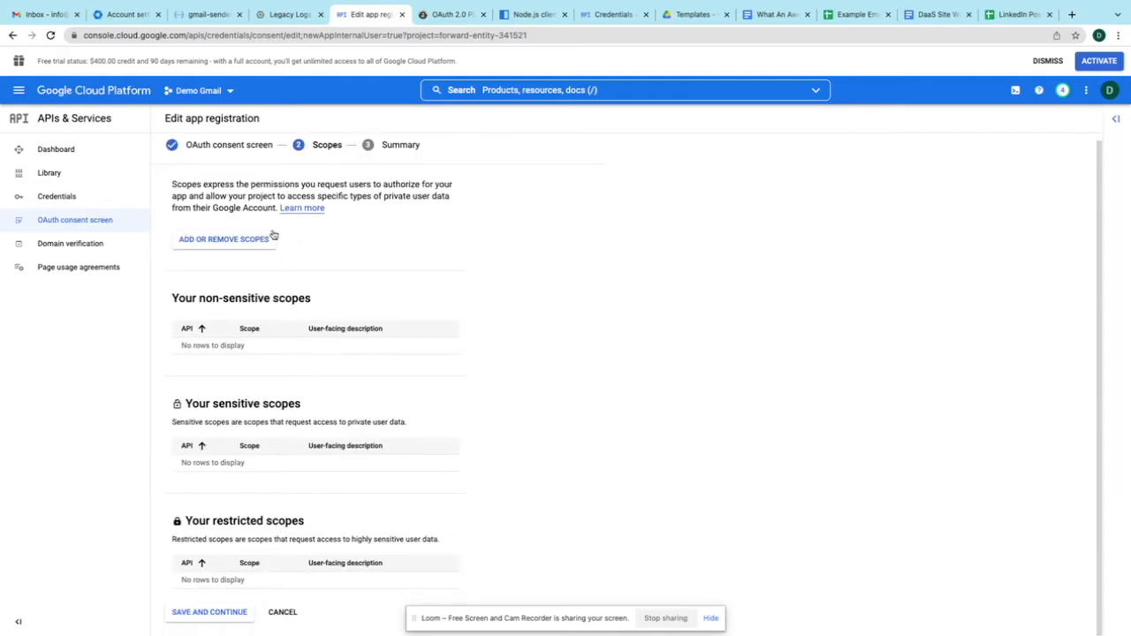
# - Add the mail.google.com, gmail.compose, gmail.readonly and gmail.send scopes to the app
pyautogui.click(224, 240)
pyautogui.click(795, 156)
pyautogui.write('G')
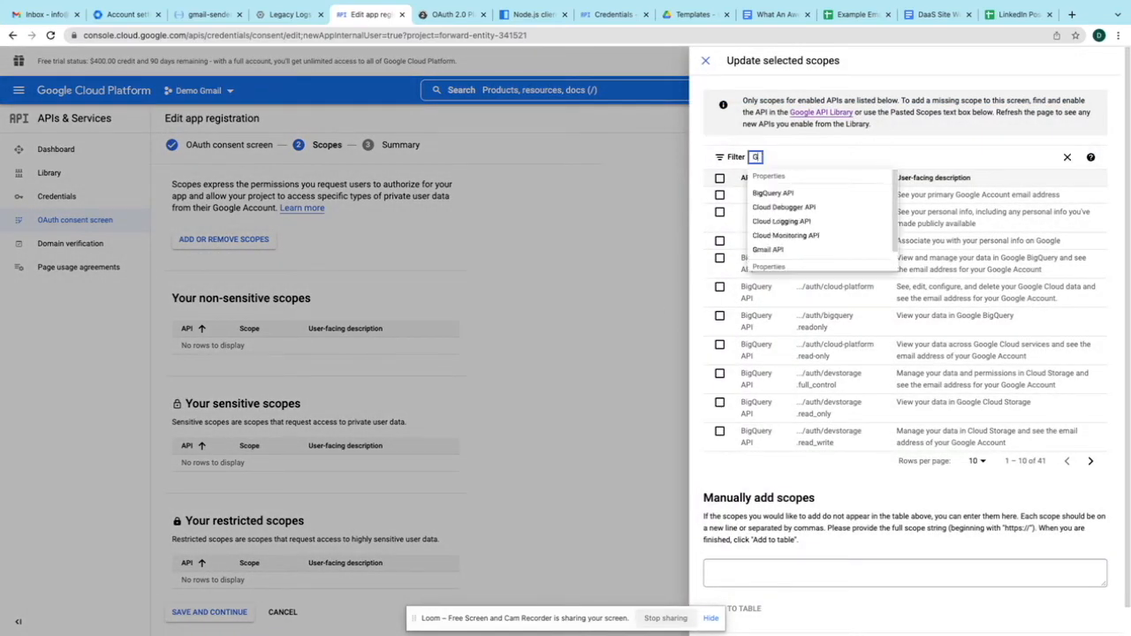
pyautogui.write('mail')
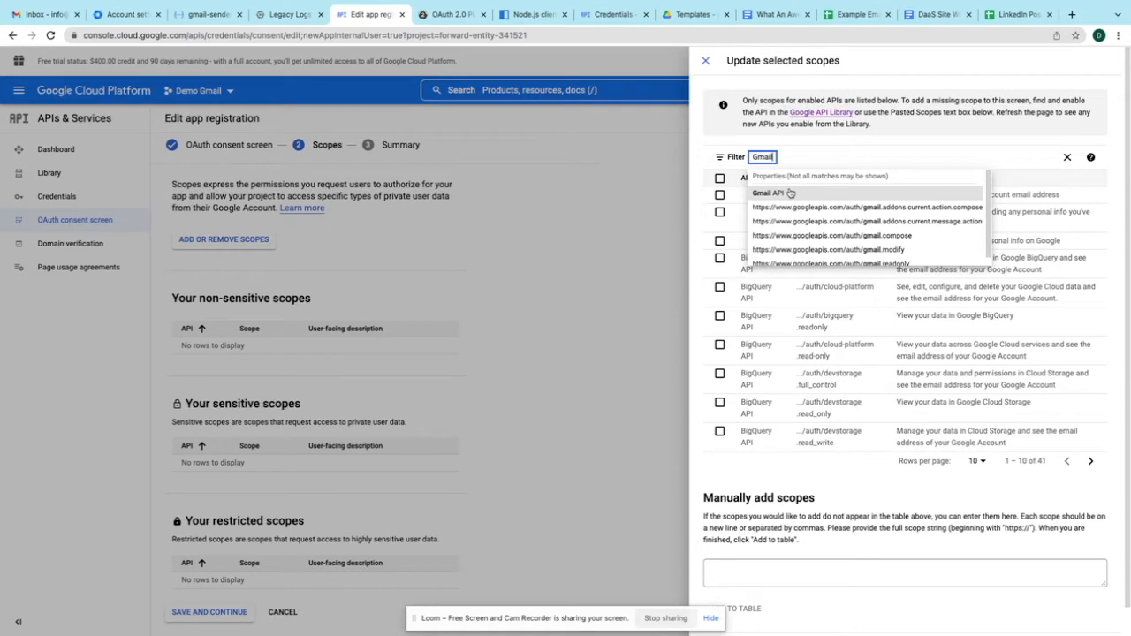
pyautogui.click(785, 192)
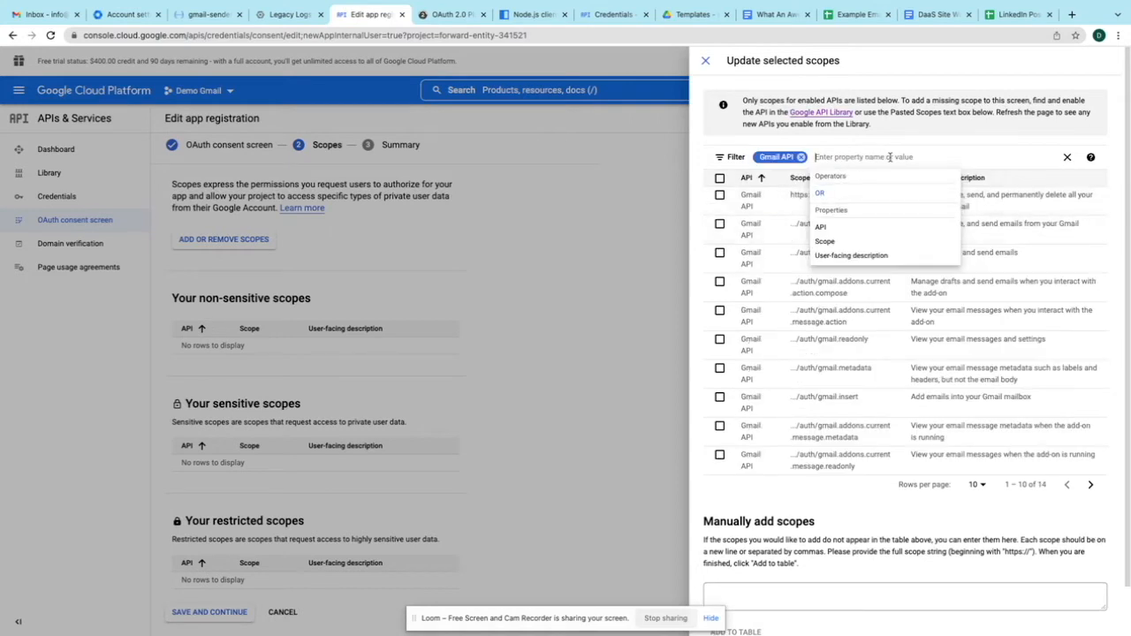
pyautogui.click(749, 205)
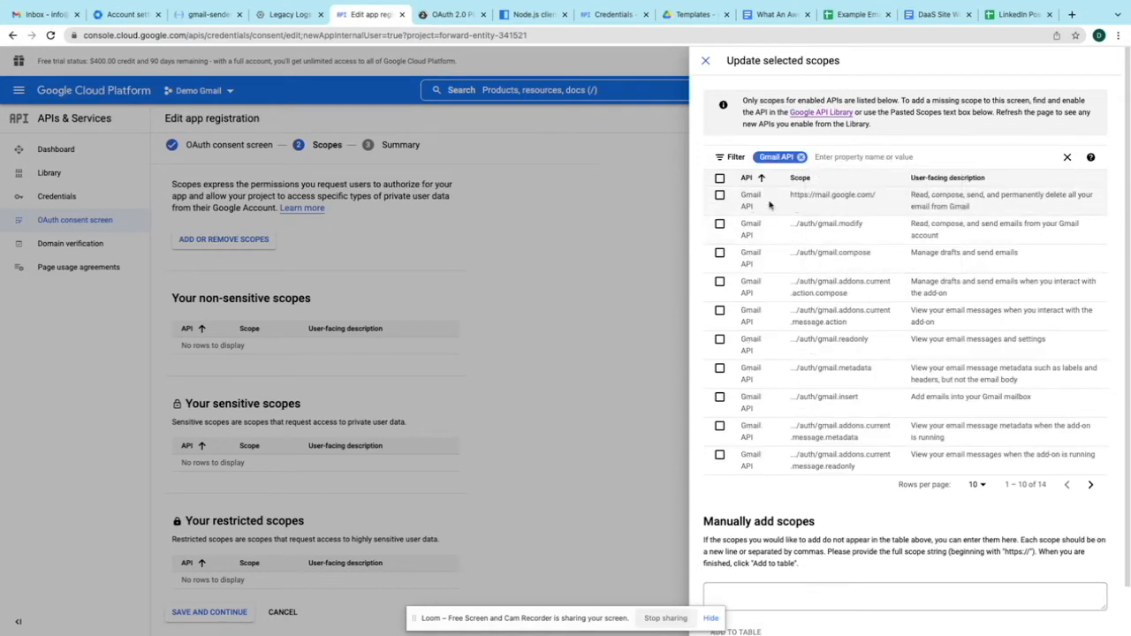
pyautogui.click(720, 197)
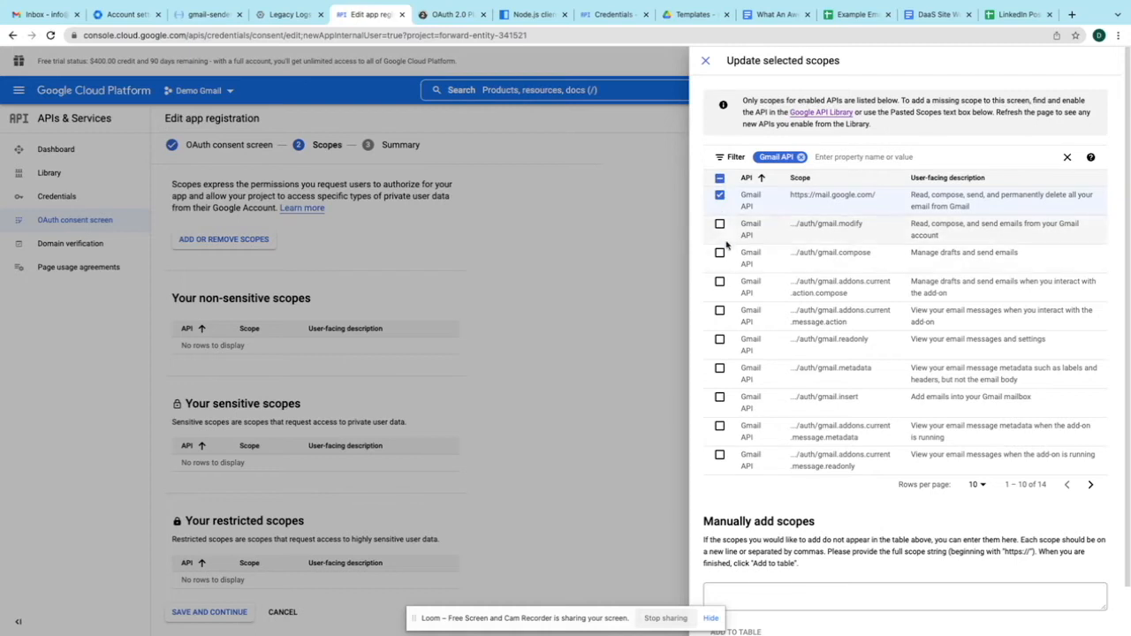
pyautogui.click(720, 253)
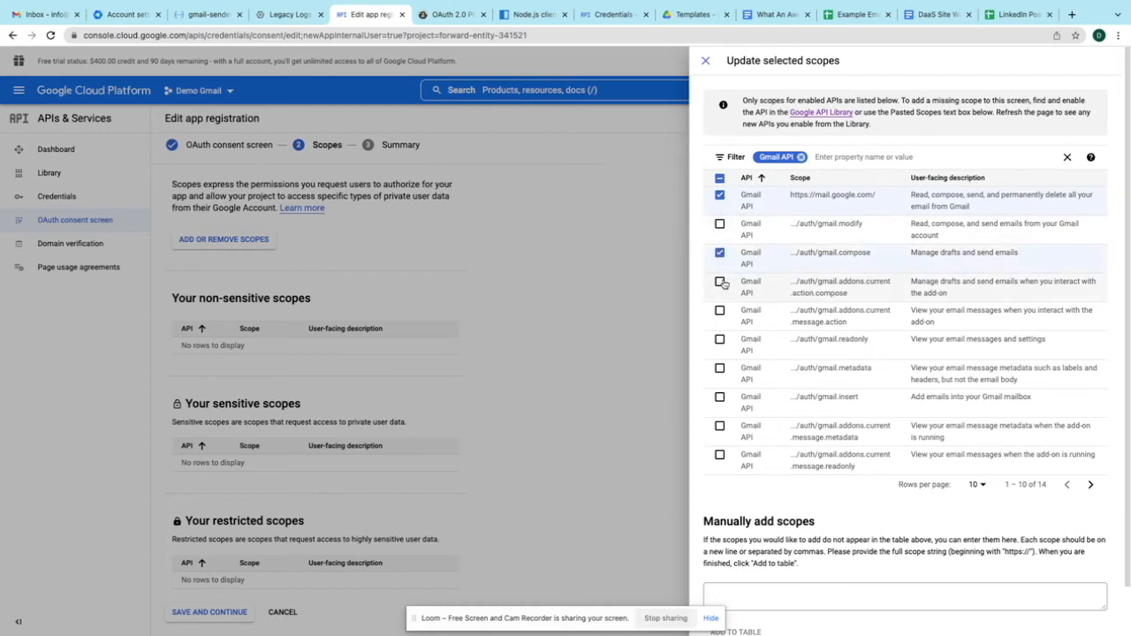
pyautogui.scroll(-1, 754, 319)
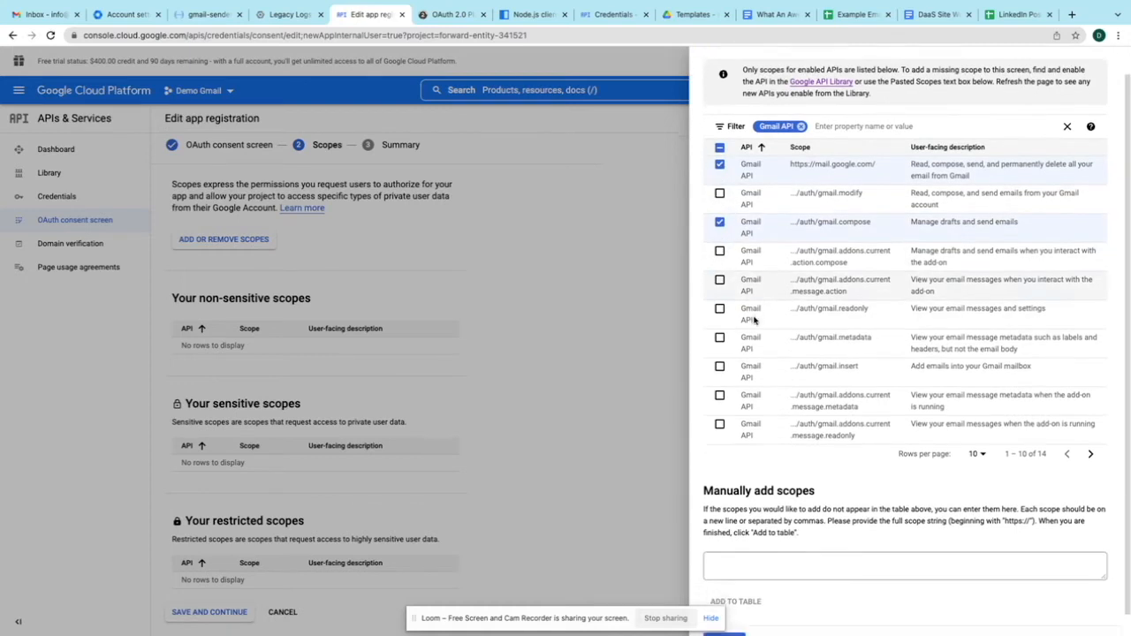
pyautogui.click(719, 301)
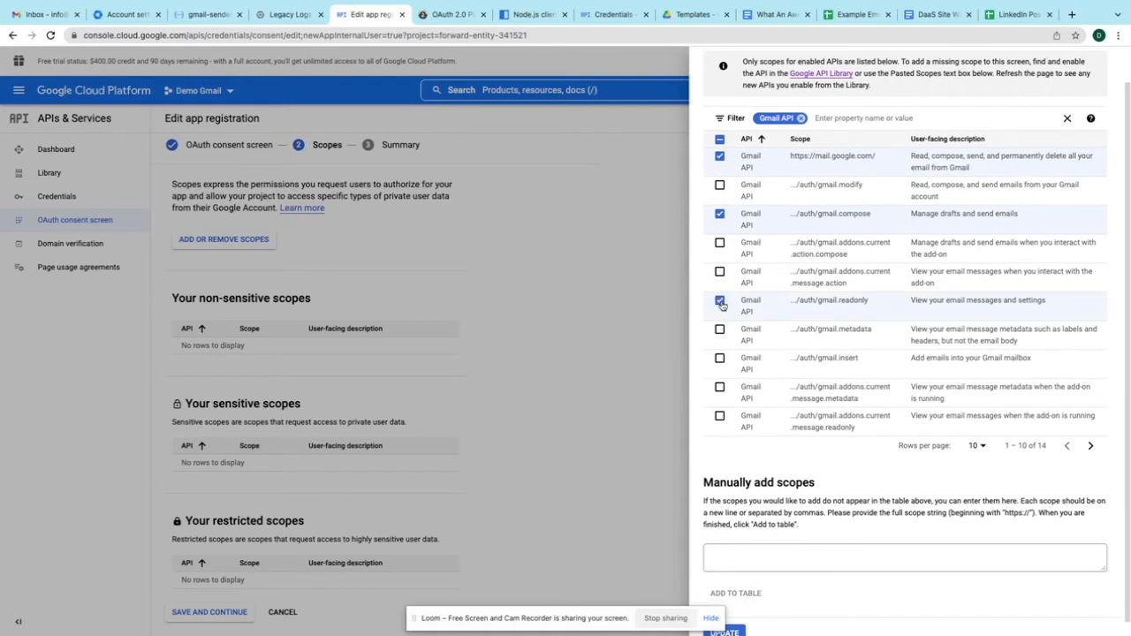
pyautogui.click(1089, 446)
pyautogui.click(720, 196)
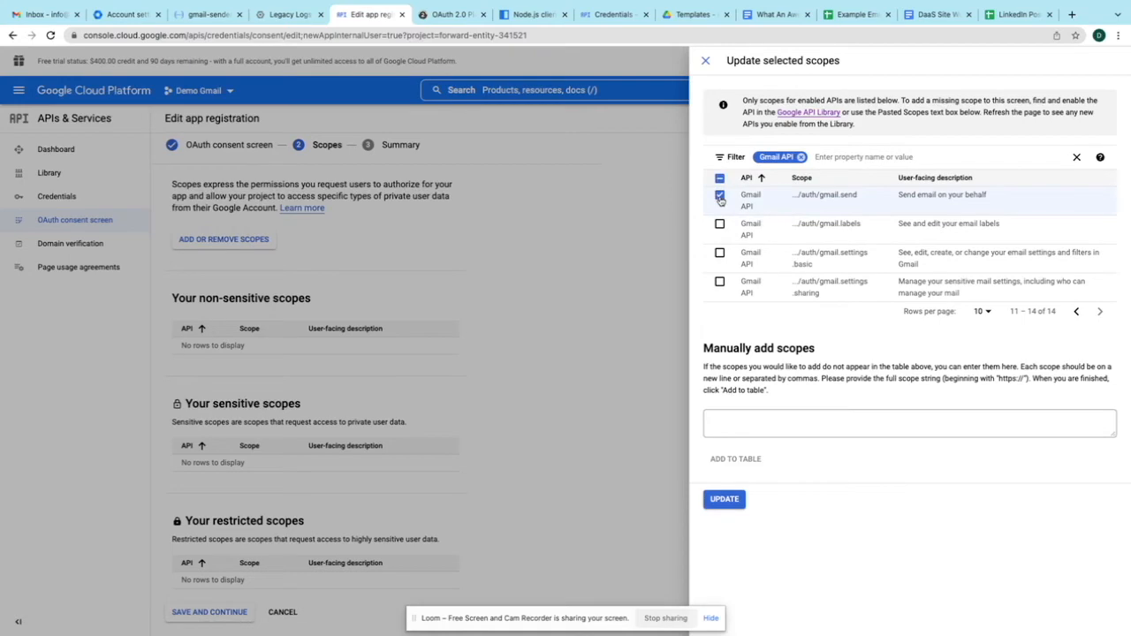
pyautogui.click(725, 499)
# - Save the scopes and return to the consent screen overview from the Summary
pyautogui.scroll(-2, 521, 462)
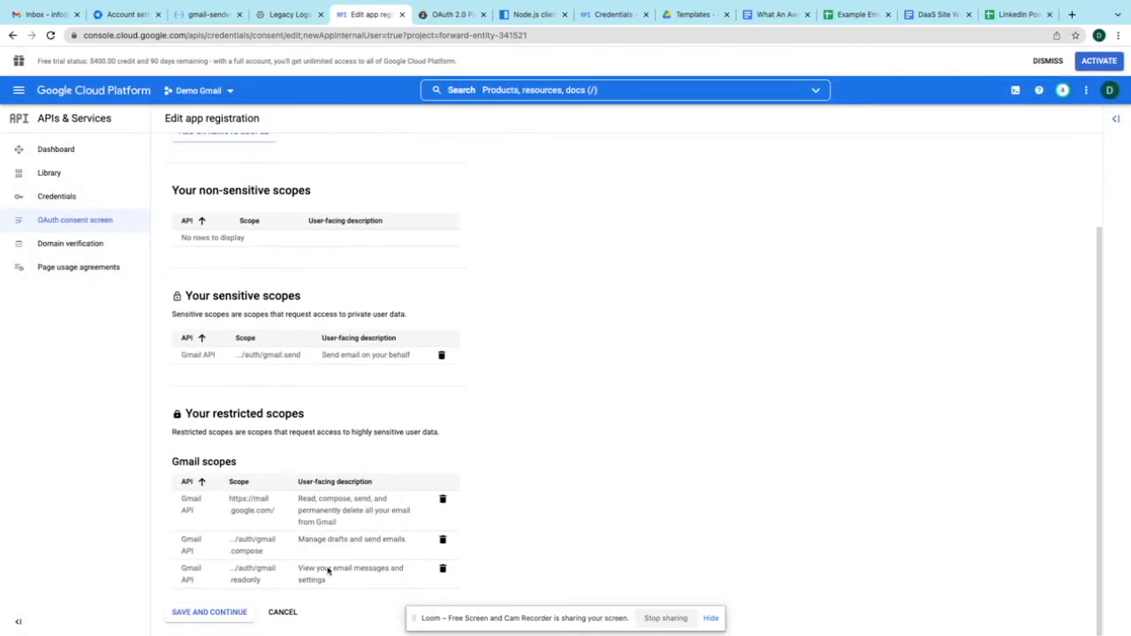
pyautogui.click(235, 611)
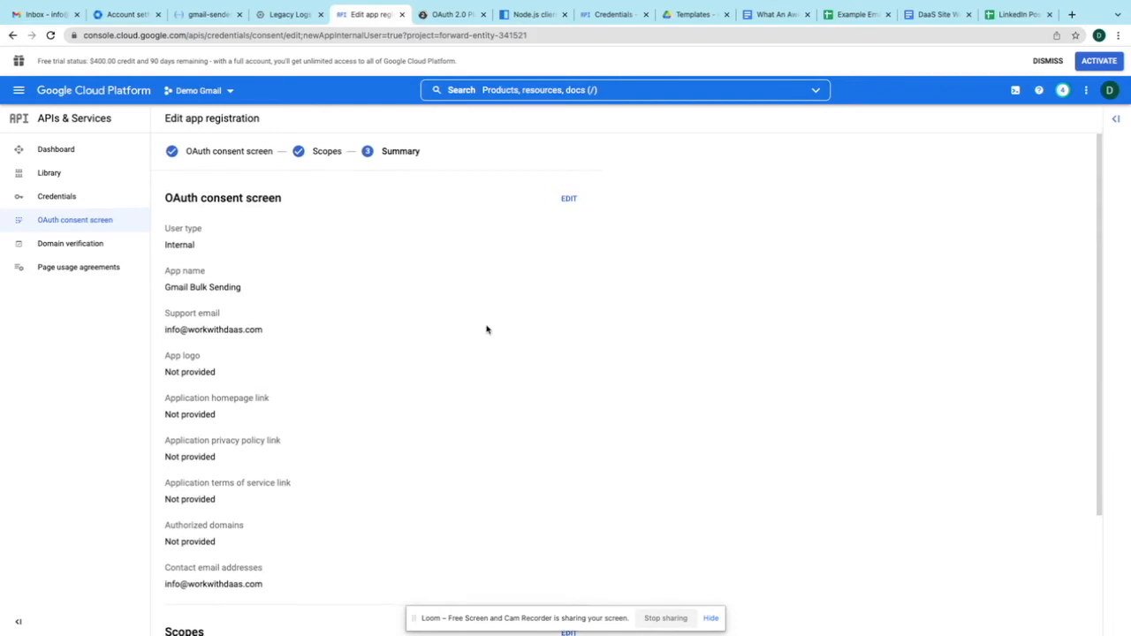
pyautogui.scroll(-3, 486, 329)
pyautogui.click(227, 614)
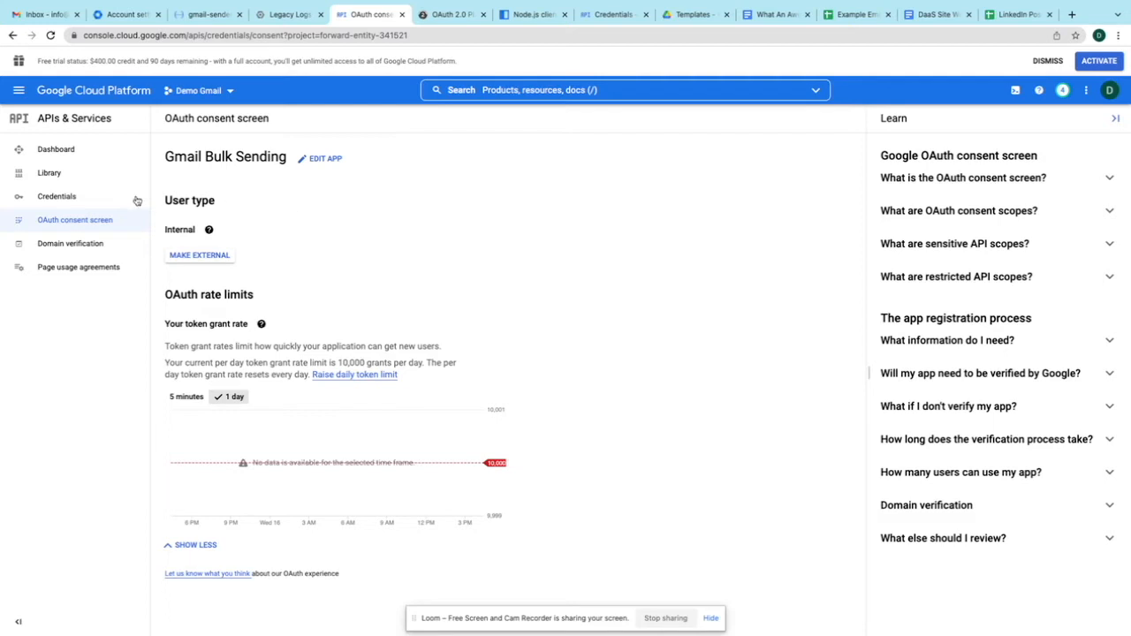
# - Start a Web application OAuth client ID named 'Bulk Gmail Send' with one empty redirect URI
pyautogui.click(76, 202)
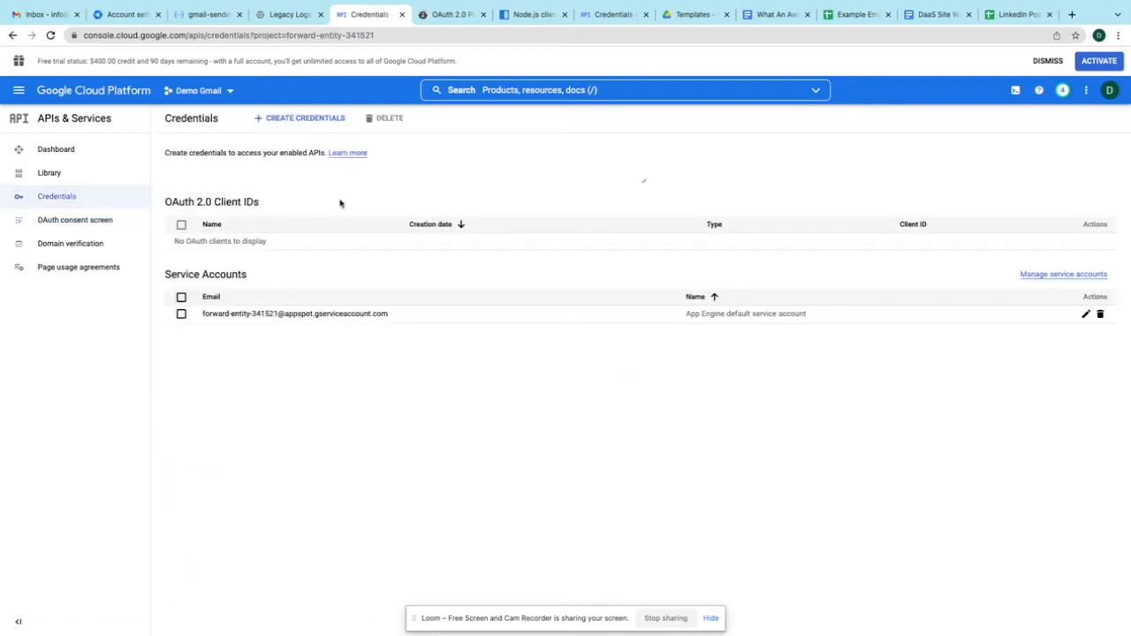
pyautogui.click(298, 120)
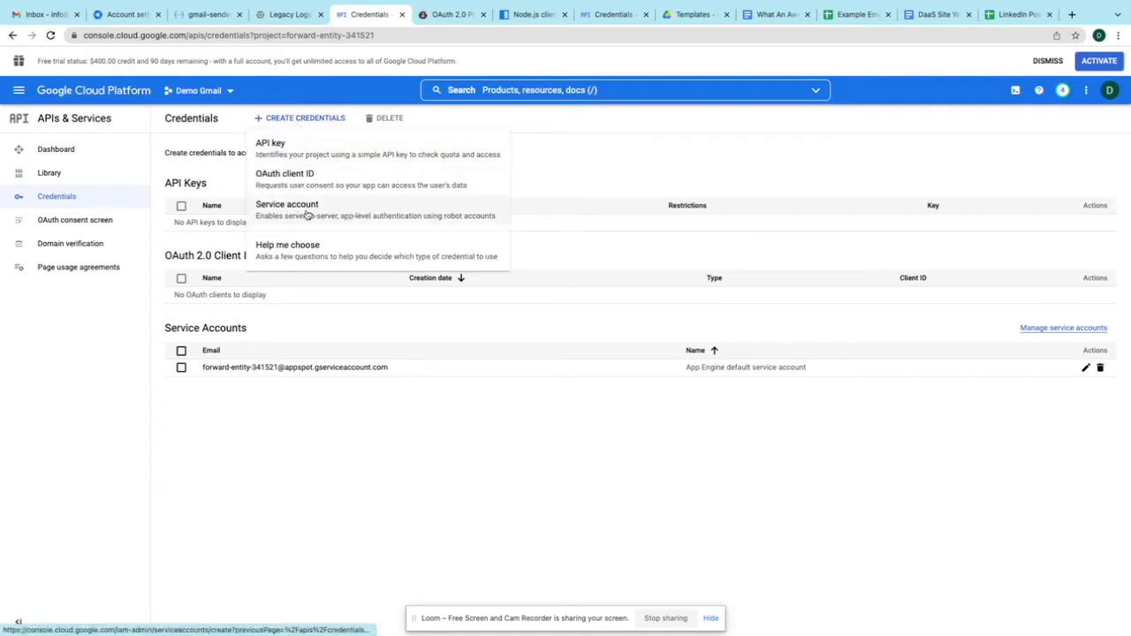
pyautogui.click(299, 185)
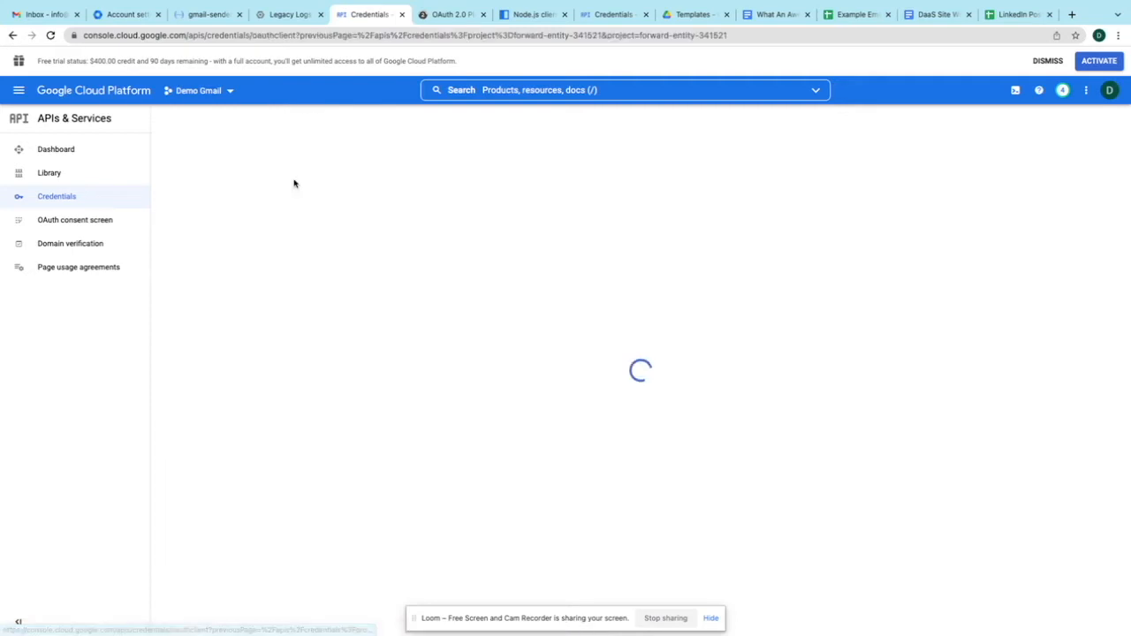
pyautogui.click(248, 214)
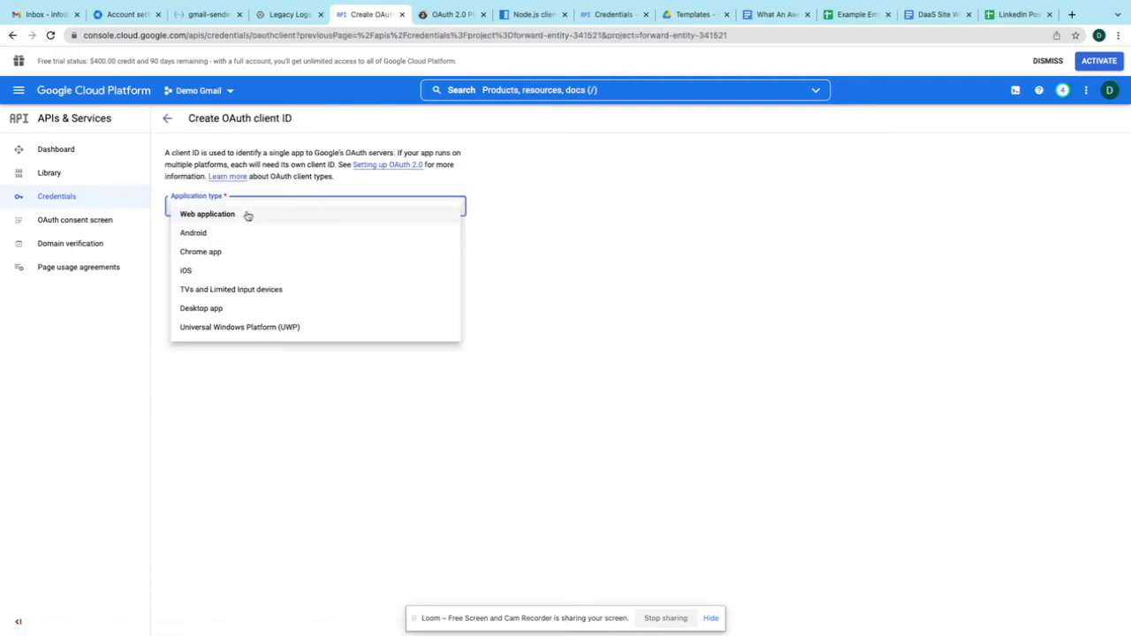
pyautogui.click(231, 218)
pyautogui.tripleClick(222, 245)
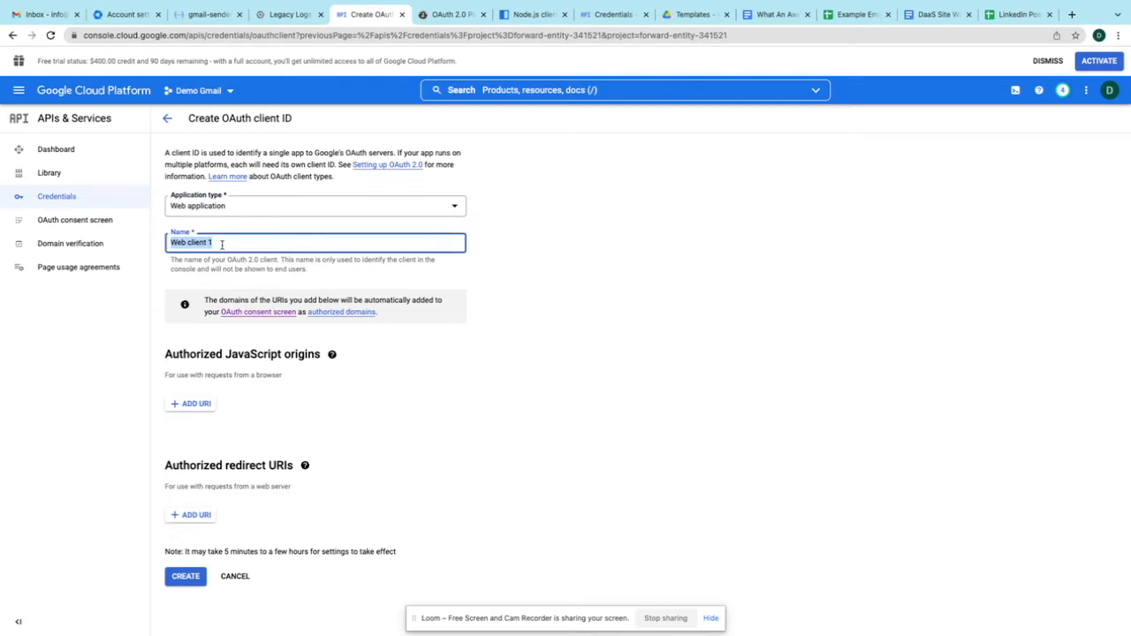
pyautogui.write('Bulk Gmail Send')
pyautogui.click(201, 516)
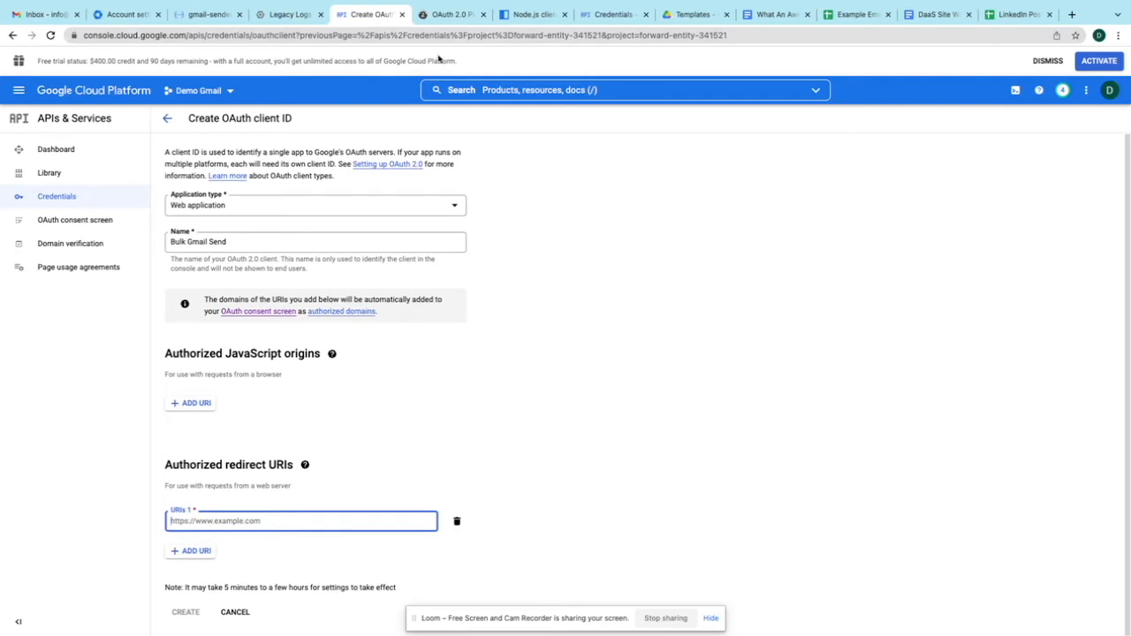
pyautogui.click(451, 15)
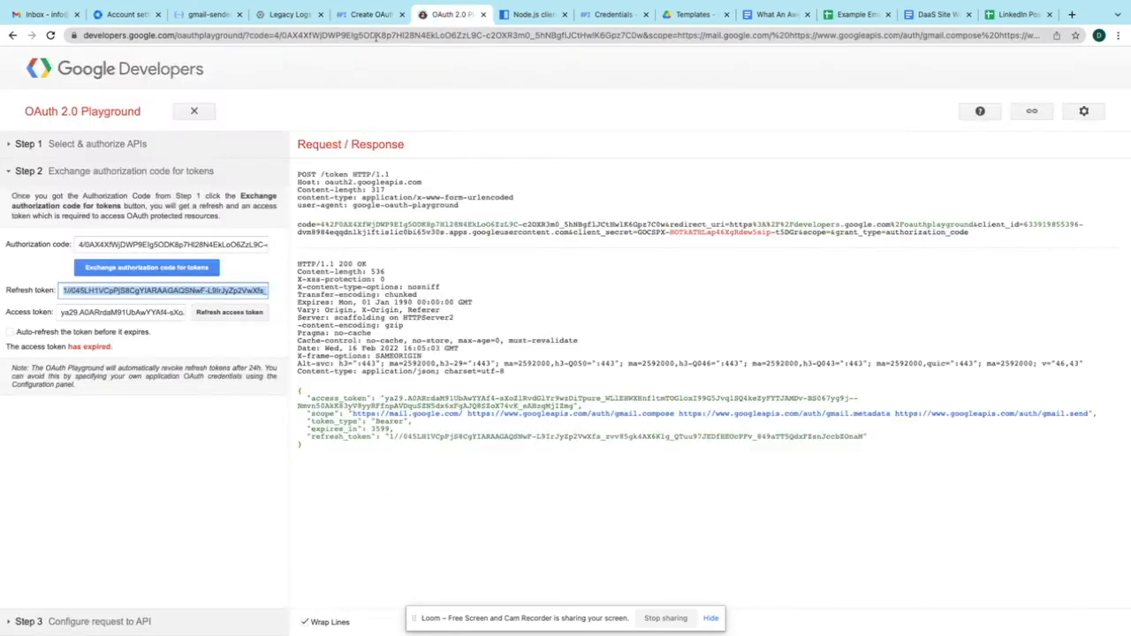
pyautogui.click(200, 34)
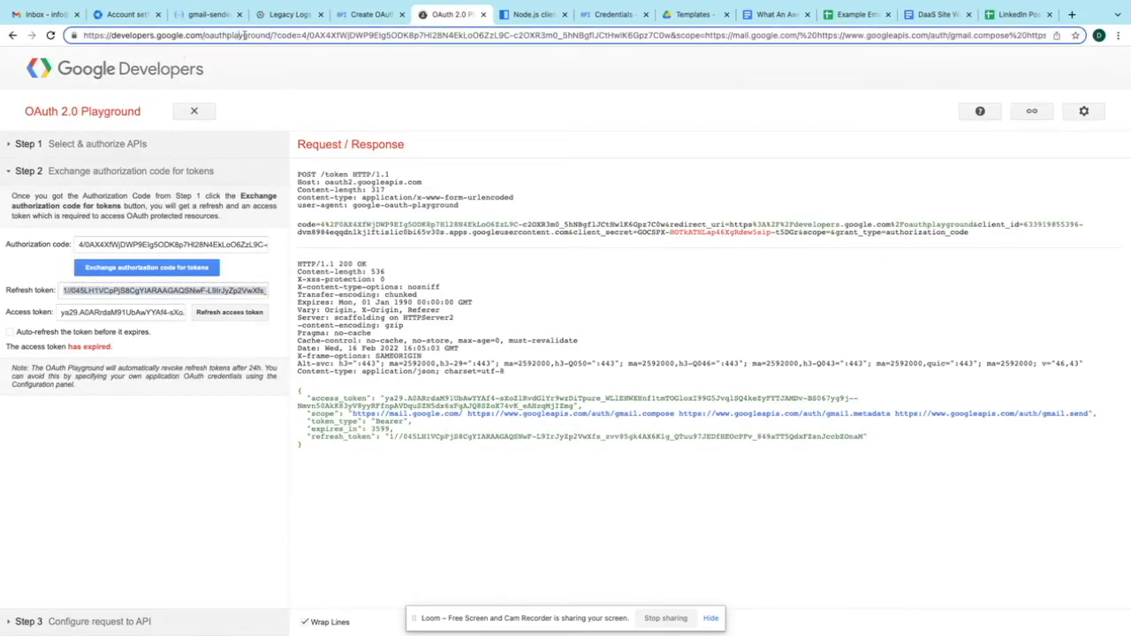
pyautogui.moveTo(270, 34); pyautogui.dragTo(86, 34)
pyautogui.hotkey('ctrl', 'c')
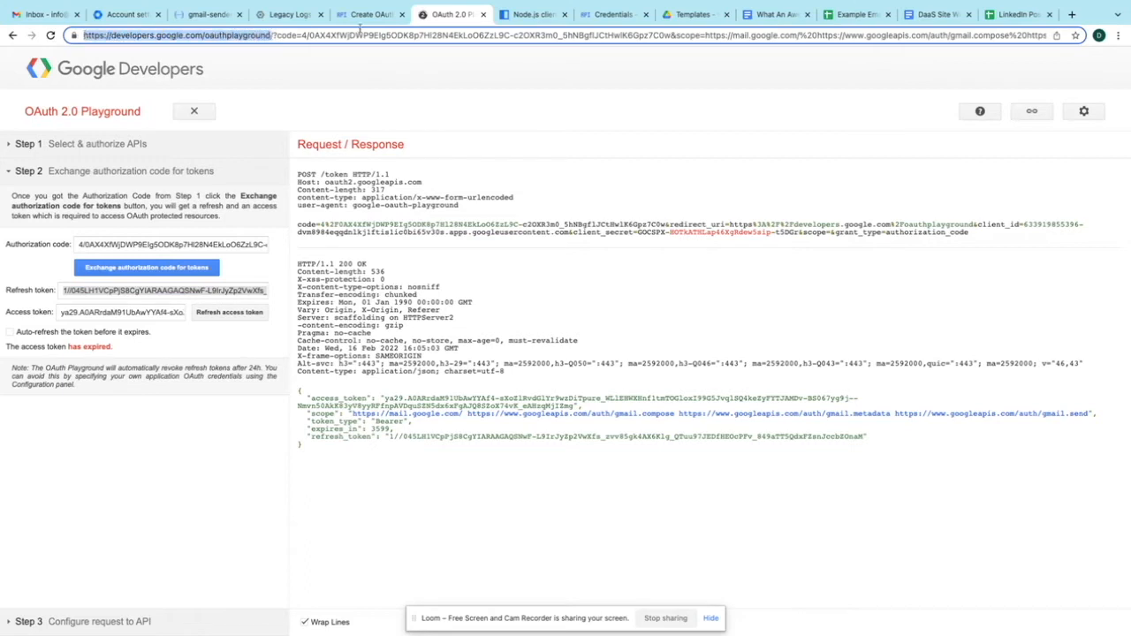
pyautogui.click(366, 14)
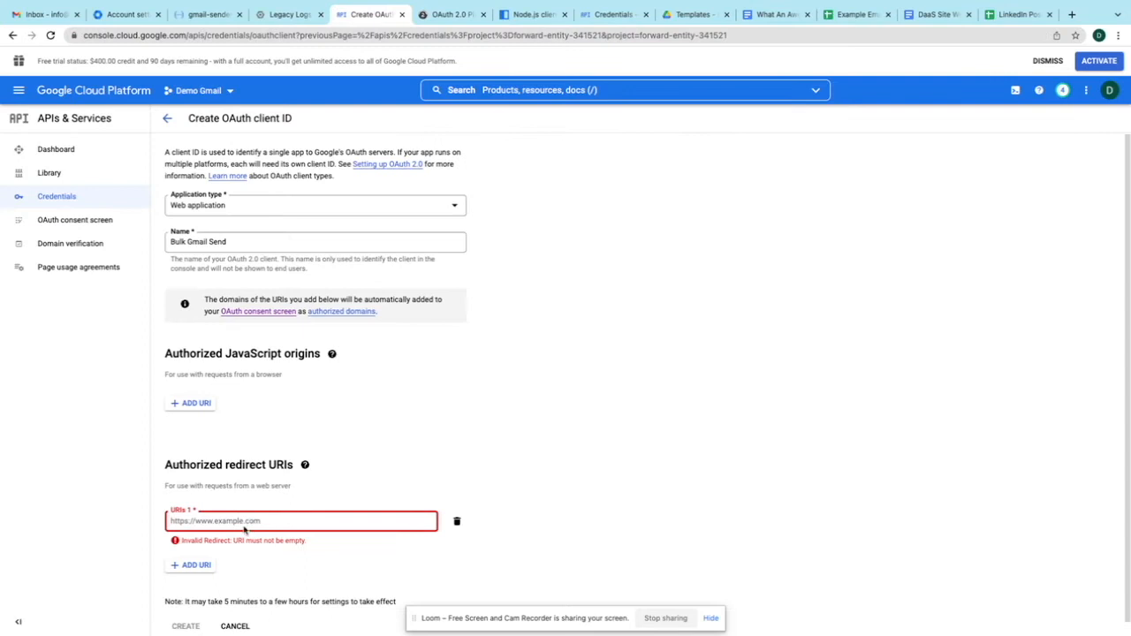
pyautogui.hotkey('ctrl', 'v')
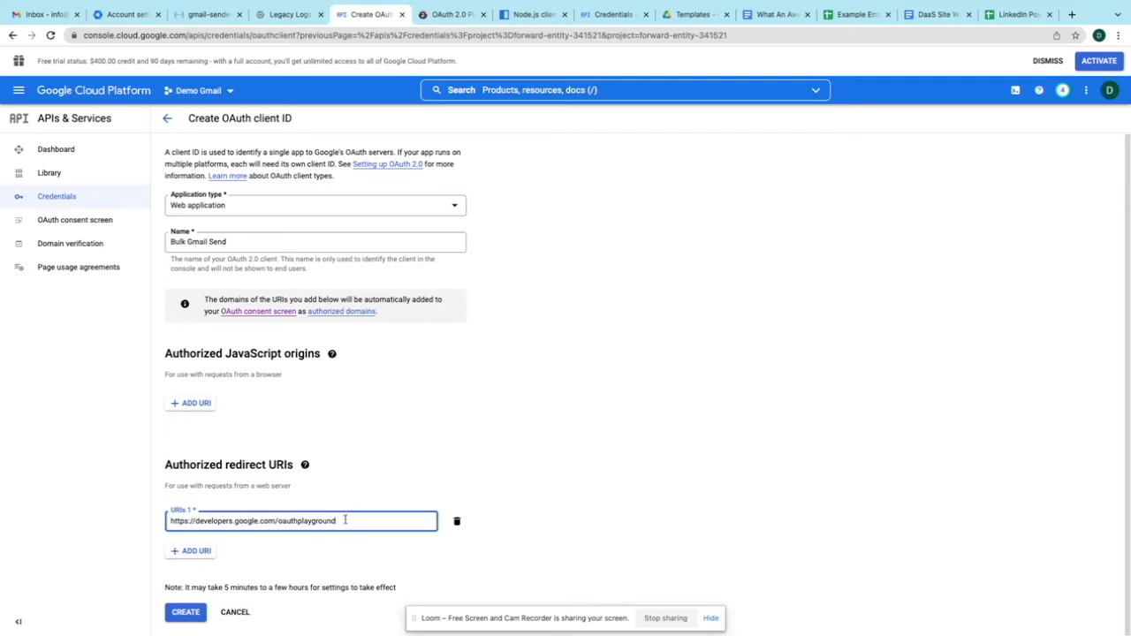
pyautogui.click(189, 615)
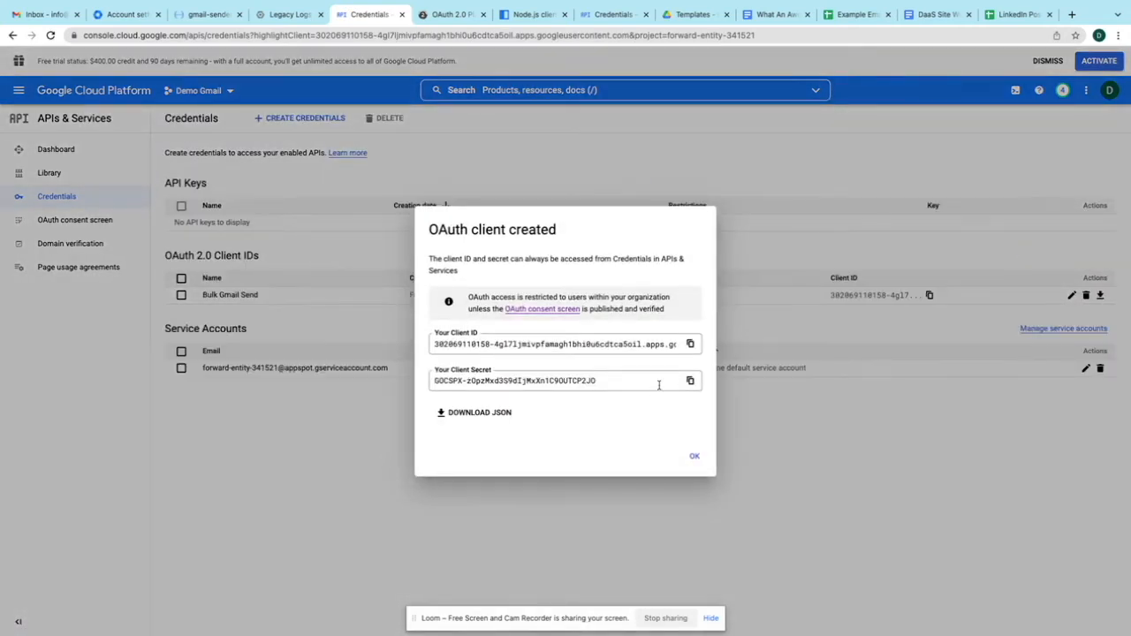
# - Enable the Playground's own OAuth credentials and paste in the new client ID
pyautogui.click(691, 344)
pyautogui.click(446, 14)
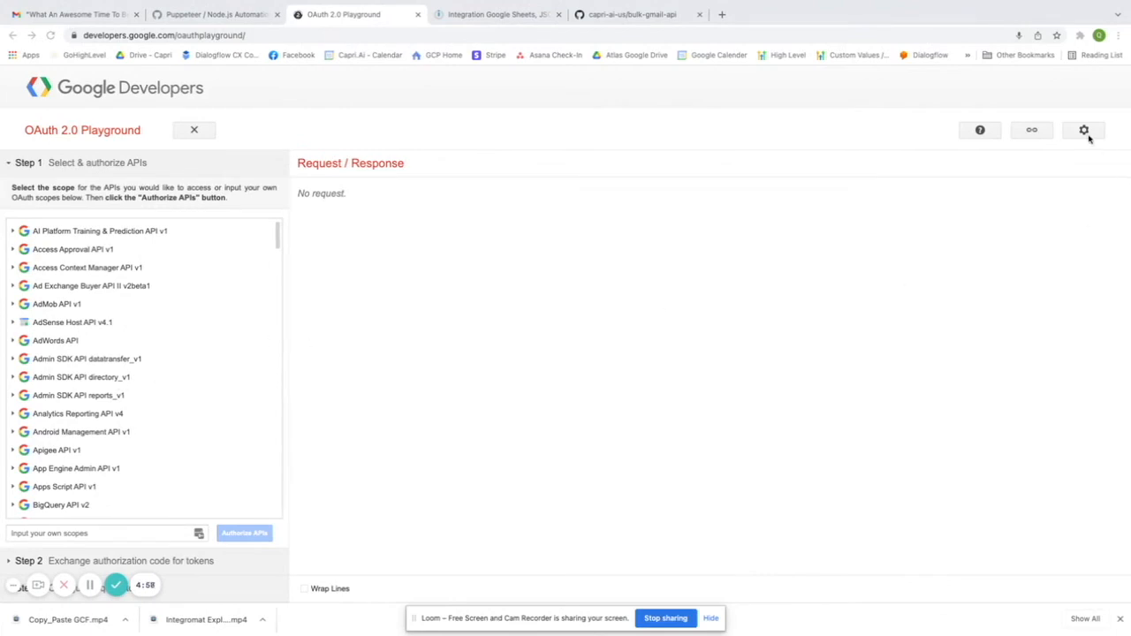
pyautogui.click(1085, 132)
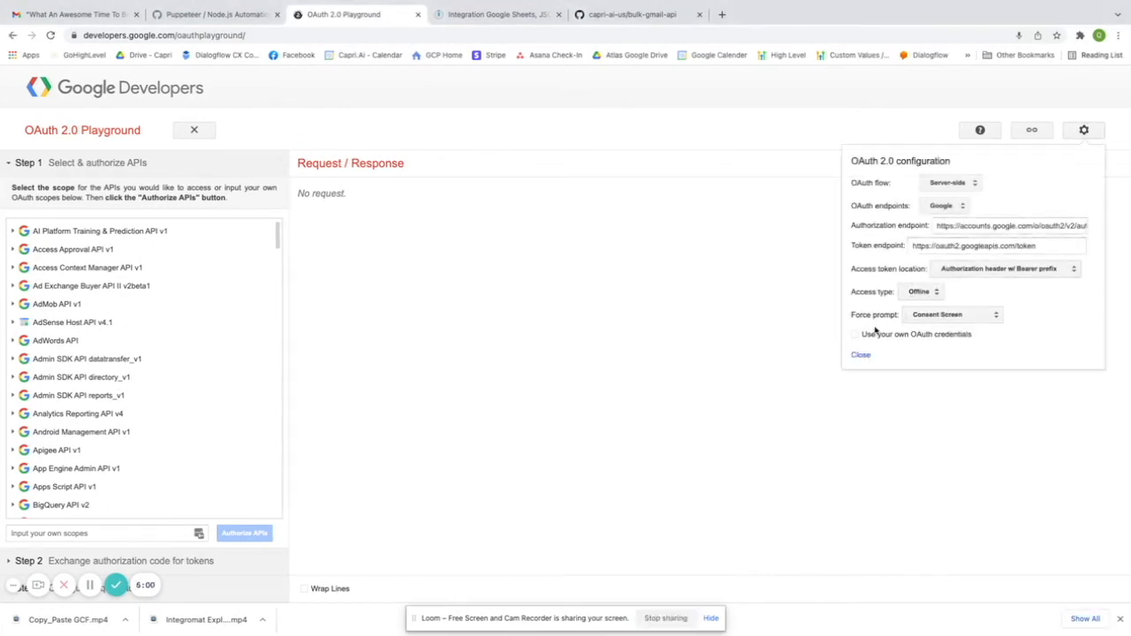
pyautogui.click(857, 339)
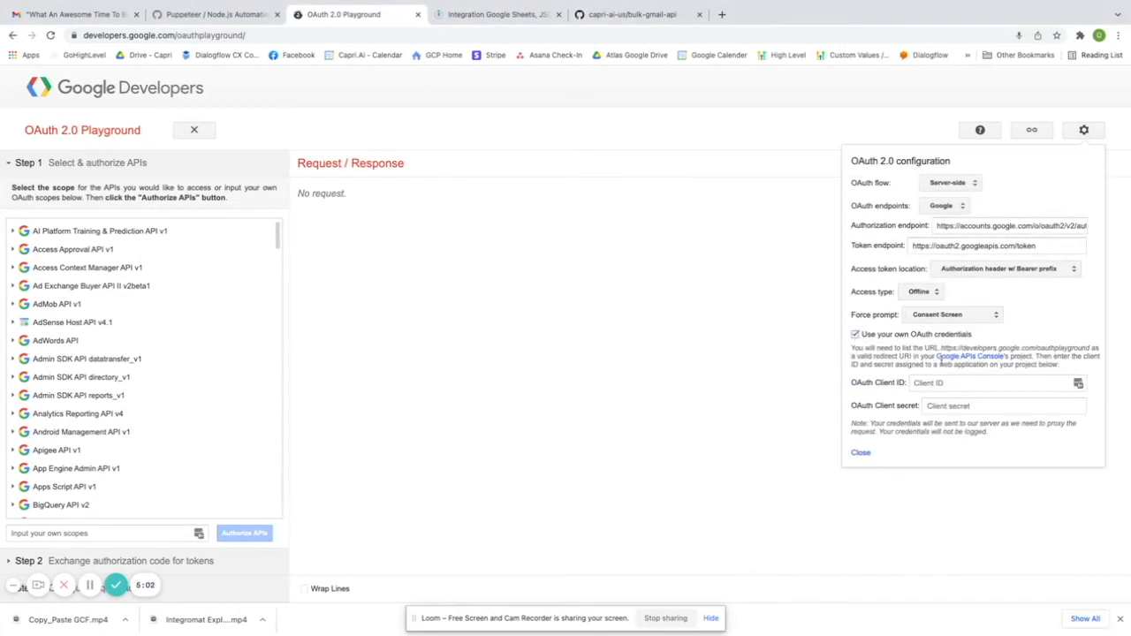
pyautogui.click(938, 384)
pyautogui.hotkey('ctrl', 'v')
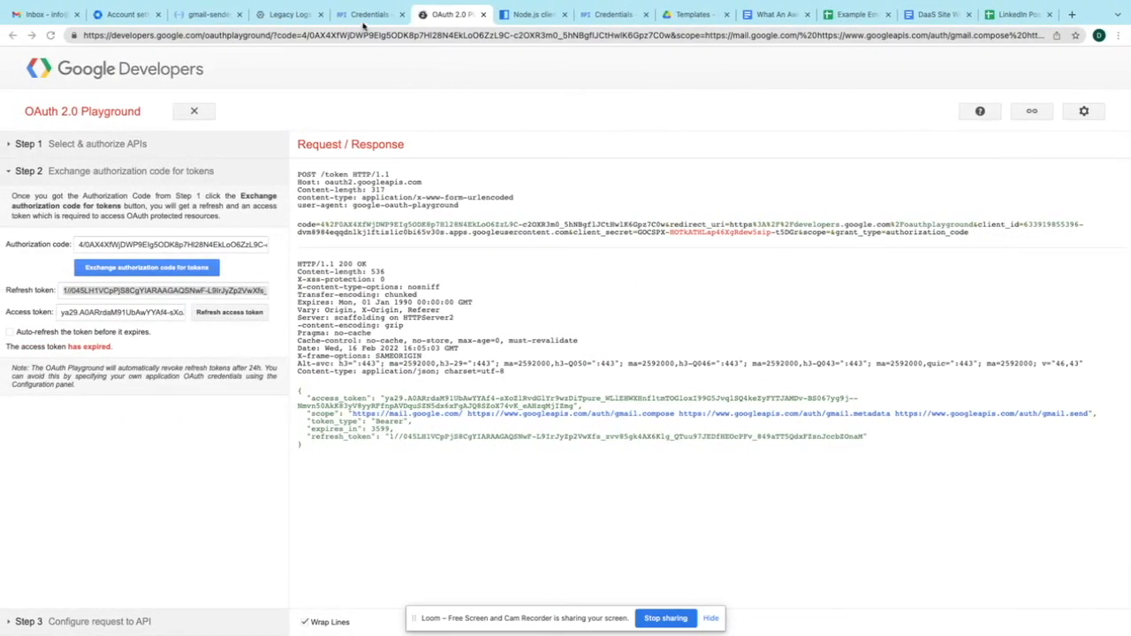
# - Copy the client secret into the Playground's OAuth Client secret field and close the settings
pyautogui.click(367, 14)
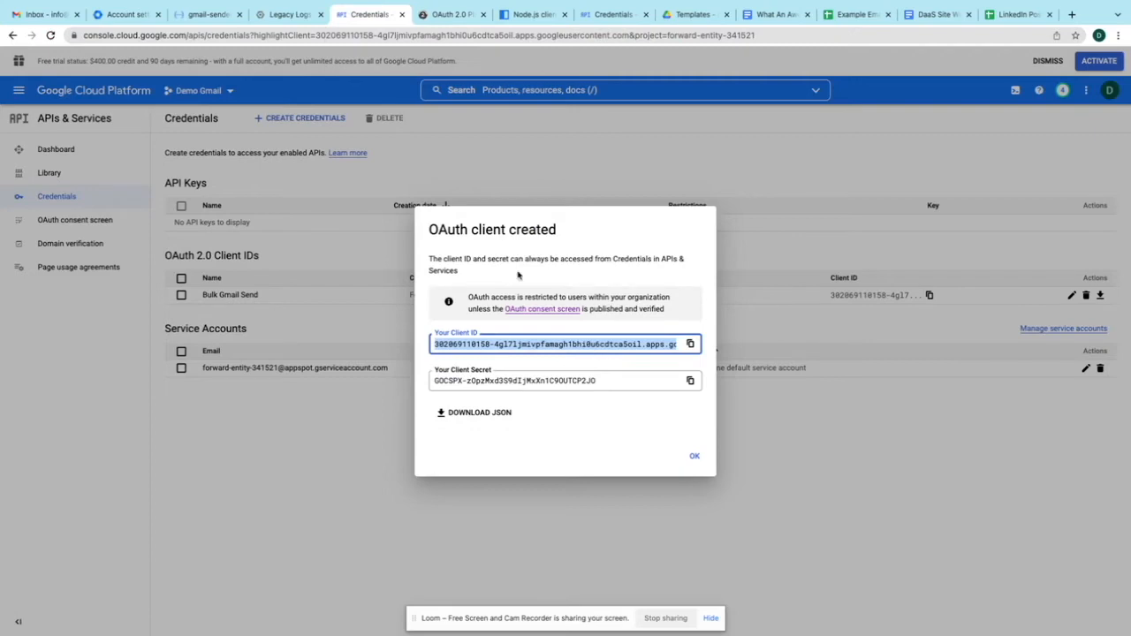
pyautogui.click(690, 379)
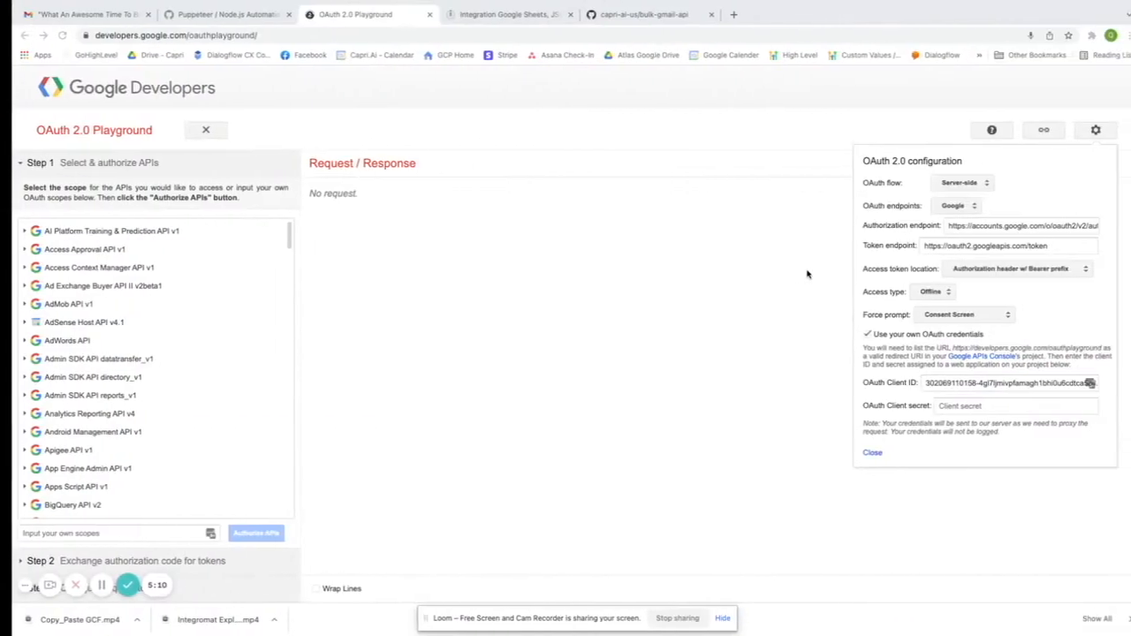
pyautogui.click(937, 406)
pyautogui.hotkey('ctrl', 'v')
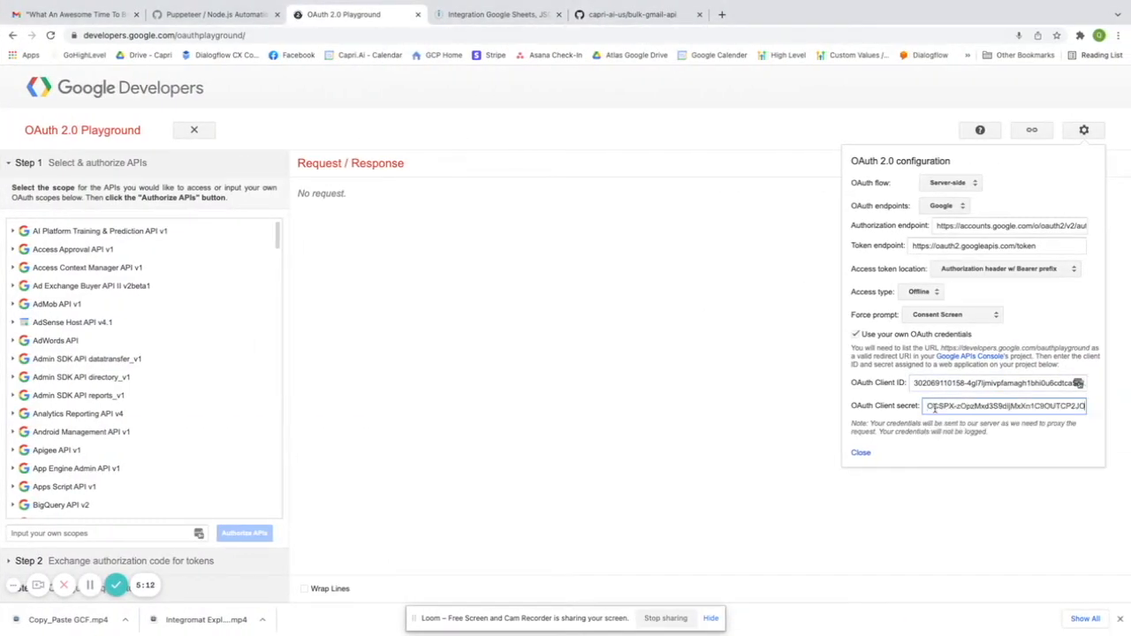
pyautogui.click(863, 452)
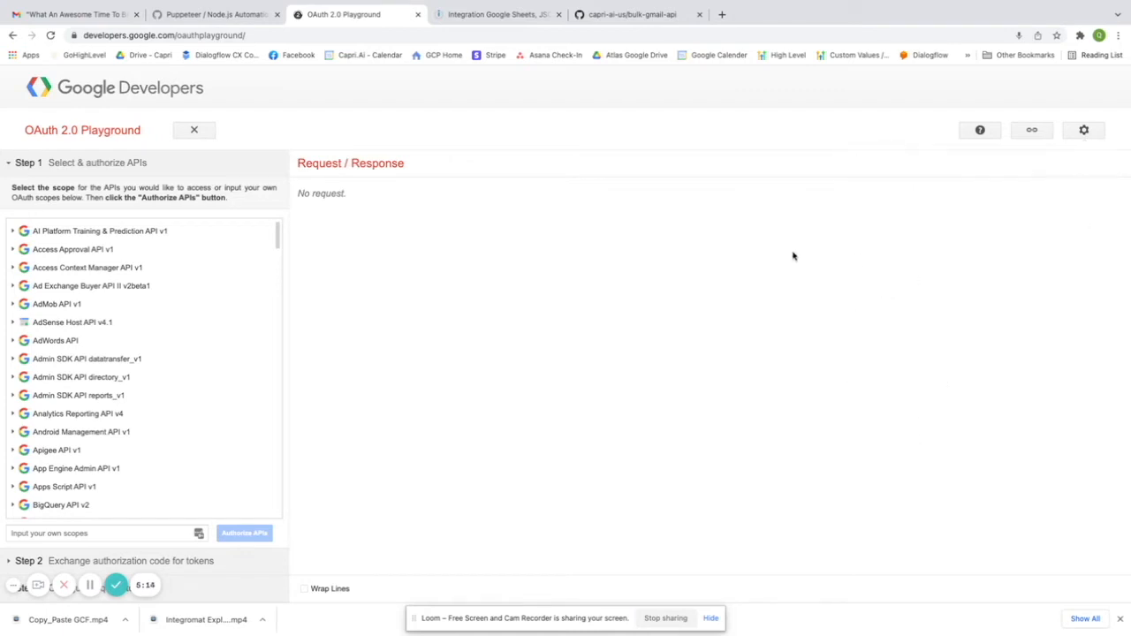
# - Tick the Gmail API v1 scopes mail.google.com, gmail.compose, gmail.readonly and gmail.send
pyautogui.scroll(-12, 57, 433)
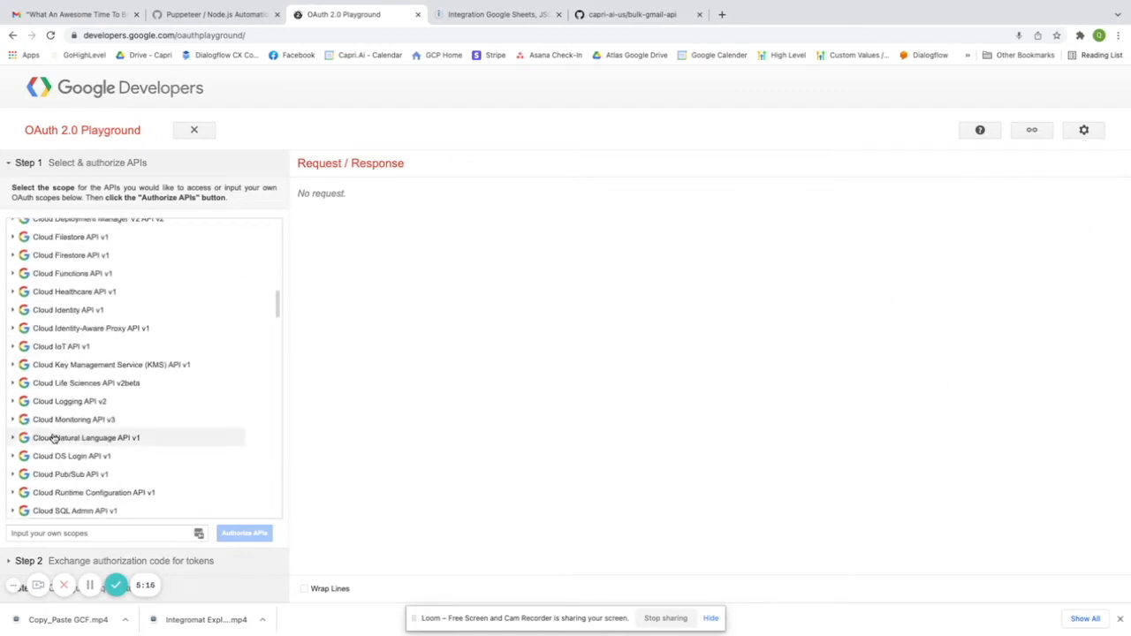
pyautogui.scroll(-10, 53, 437)
pyautogui.scroll(3, 53, 437)
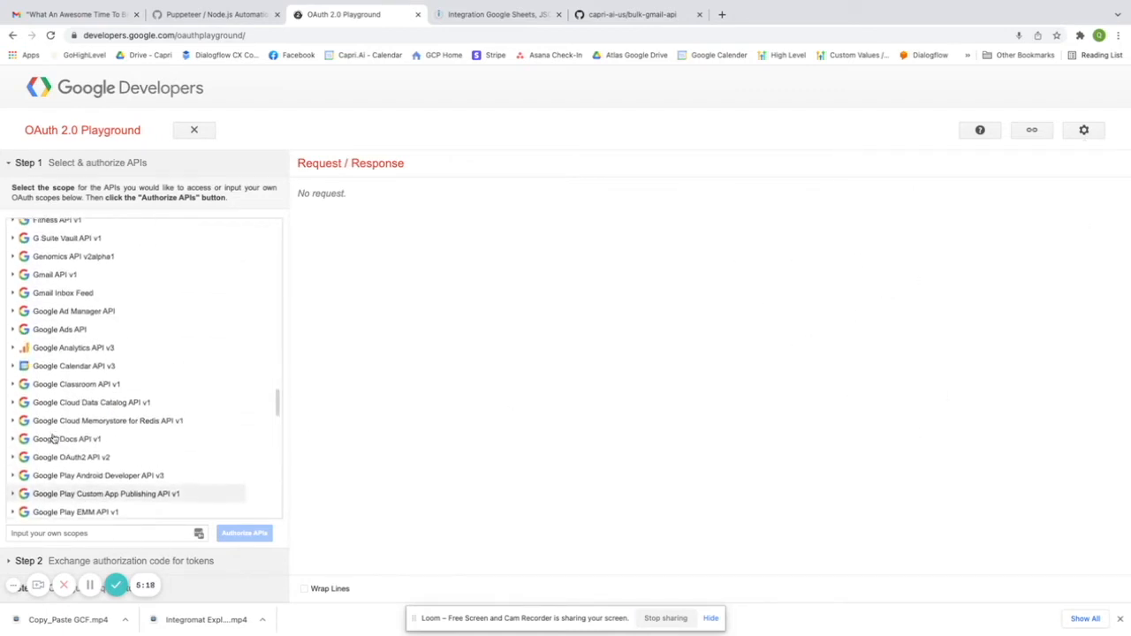
pyautogui.click(54, 340)
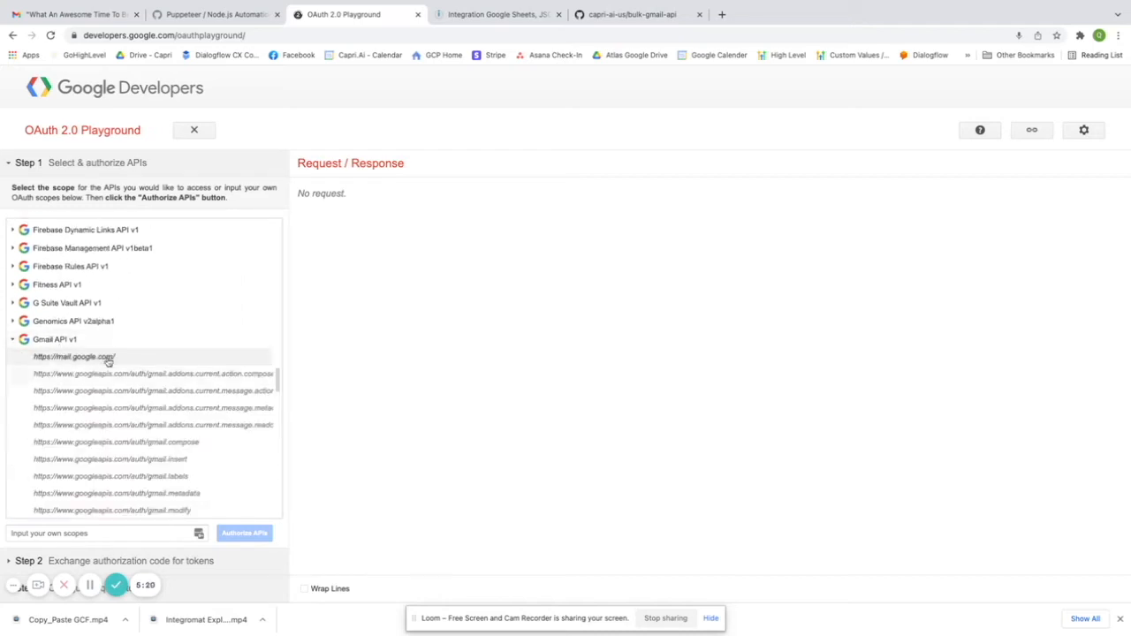
pyautogui.click(106, 357)
pyautogui.scroll(-2, 186, 430)
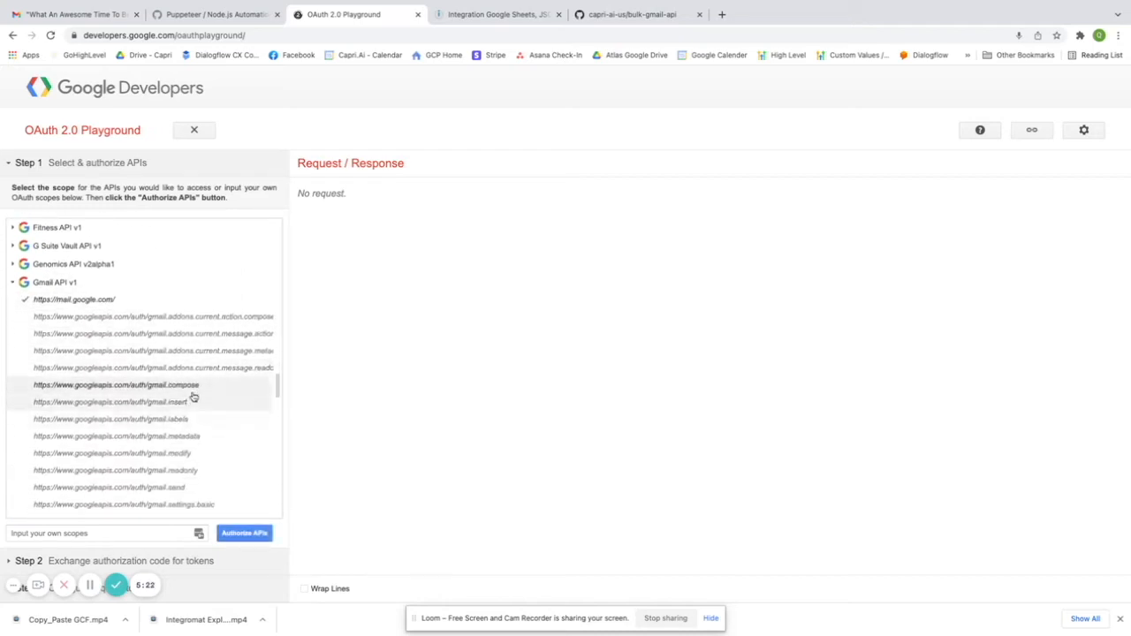
pyautogui.click(192, 385)
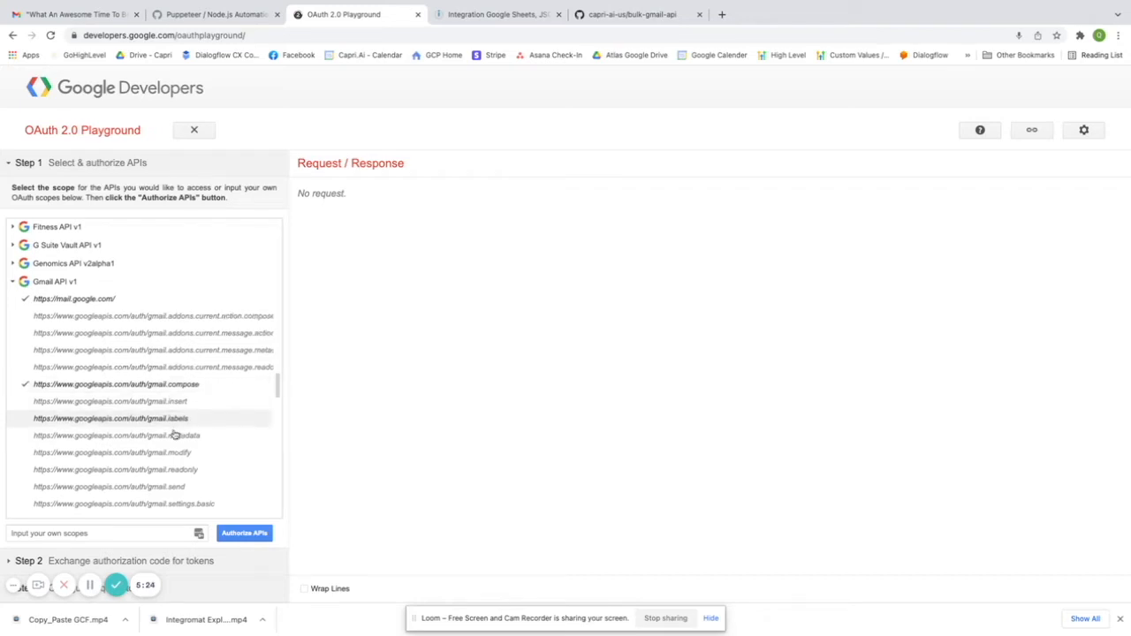
pyautogui.scroll(-2, 177, 434)
pyautogui.click(189, 422)
pyautogui.click(191, 438)
# - Authorize the selected Gmail scopes
pyautogui.scroll(-1, 195, 424)
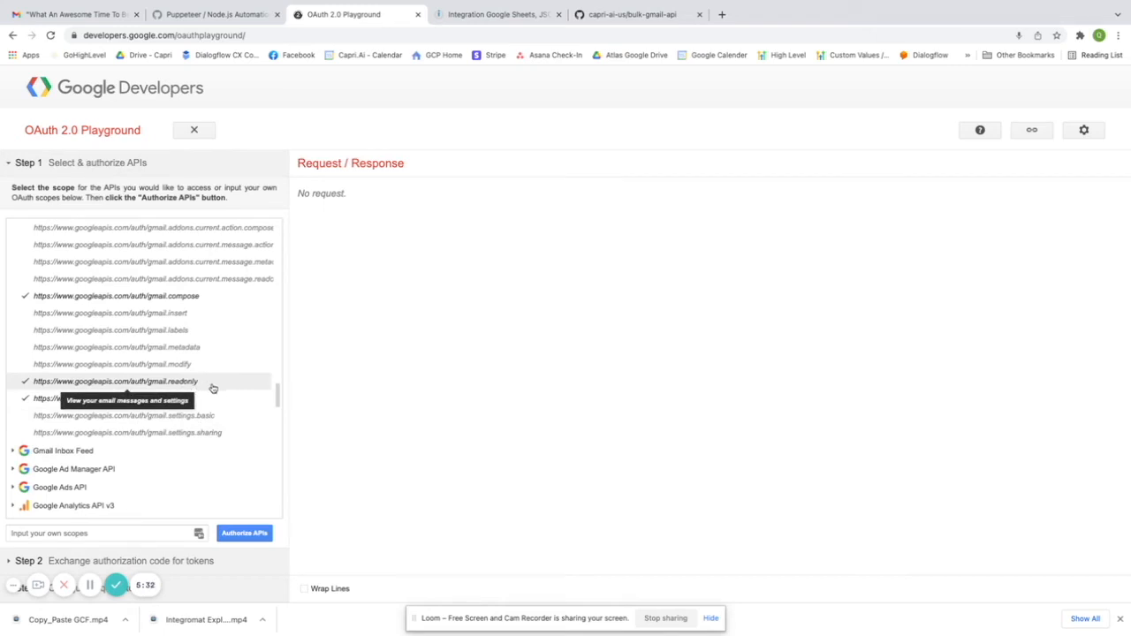
pyautogui.scroll(-2, 196, 388)
pyautogui.click(259, 534)
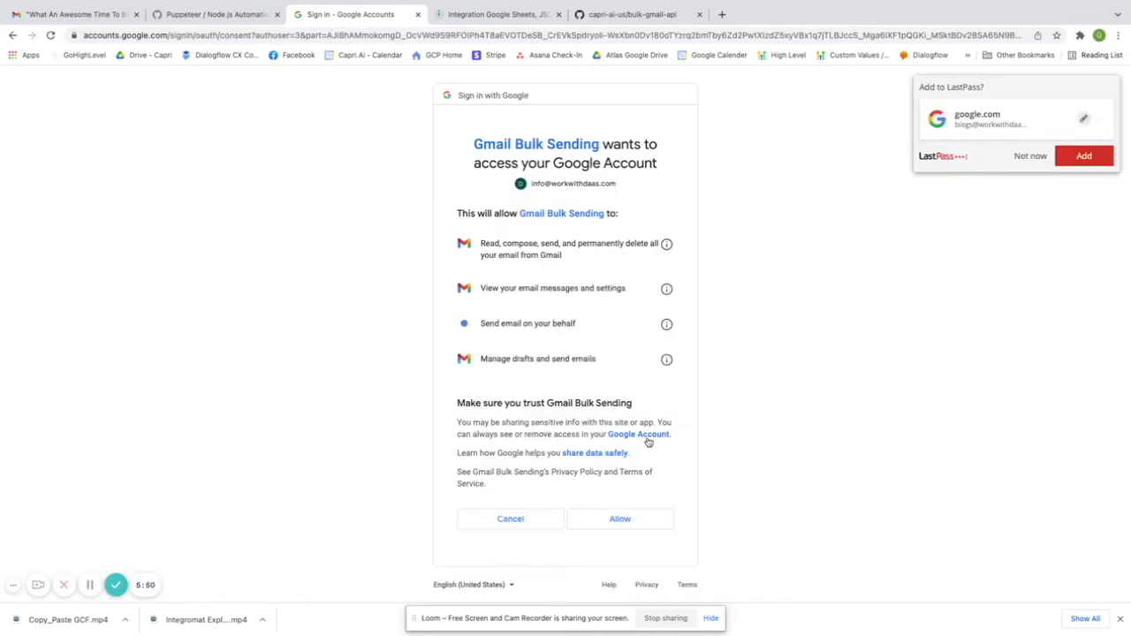
# - Allow Gmail Bulk Sending access to the chosen Google account
pyautogui.click(626, 521)
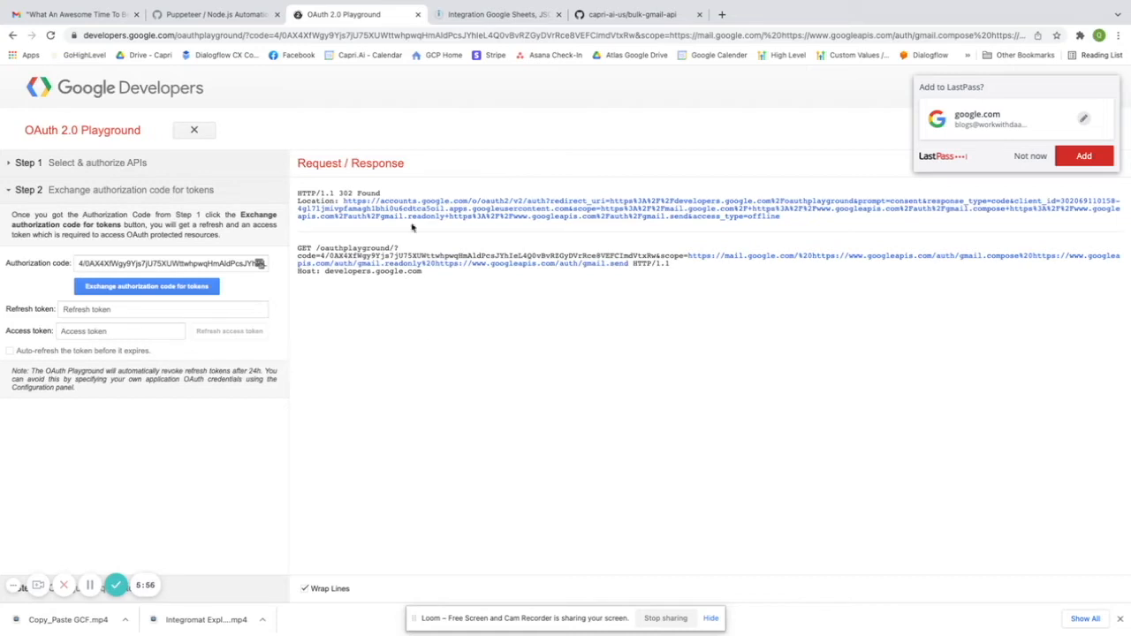
# - Exchange the authorization code for refresh and access tokens and display them in Step 2
pyautogui.click(143, 288)
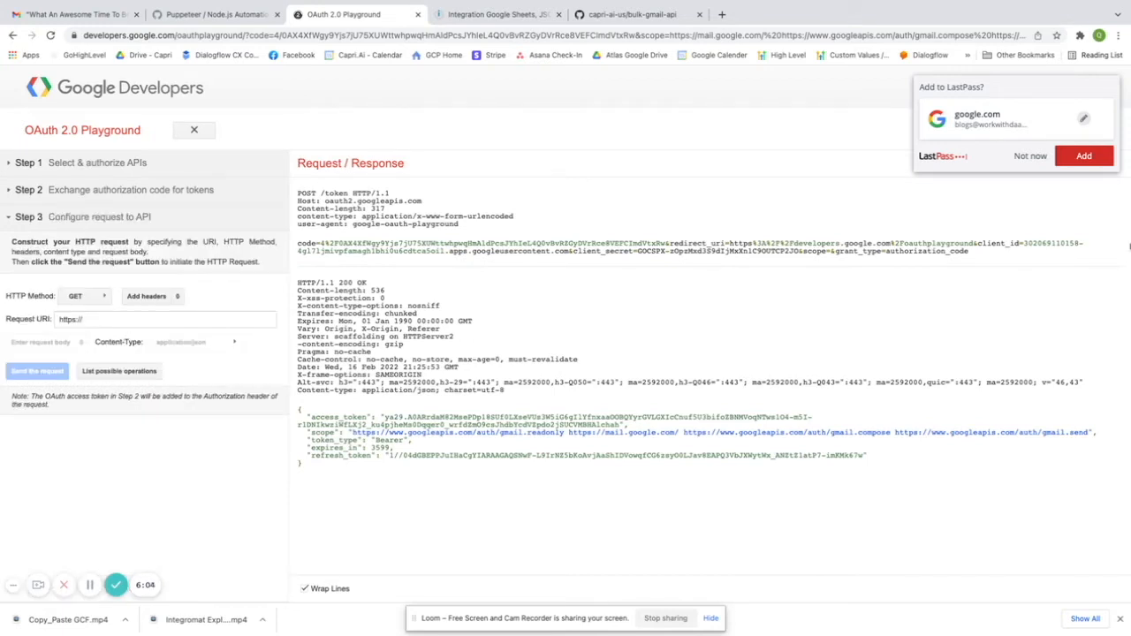
pyautogui.click(1030, 156)
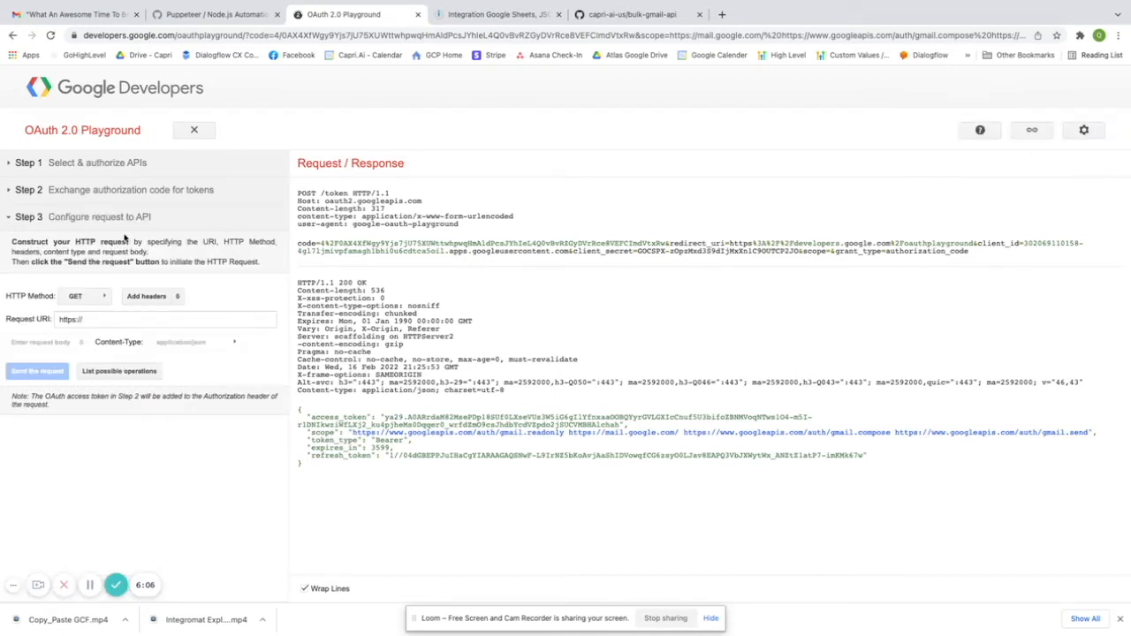
pyautogui.click(47, 195)
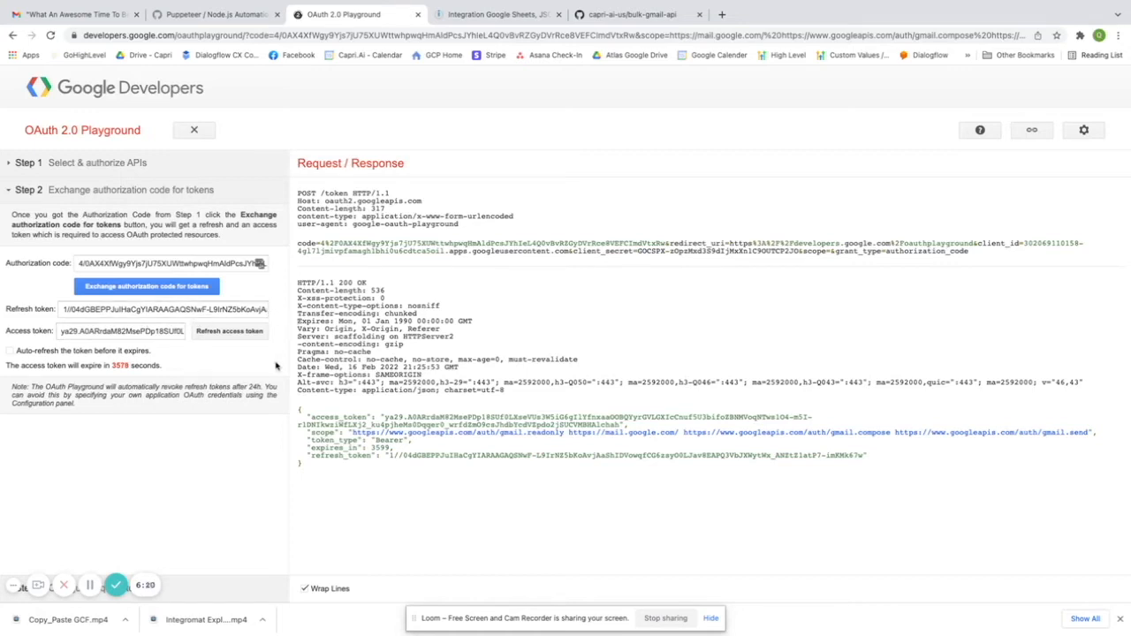
pyautogui.click(117, 585)
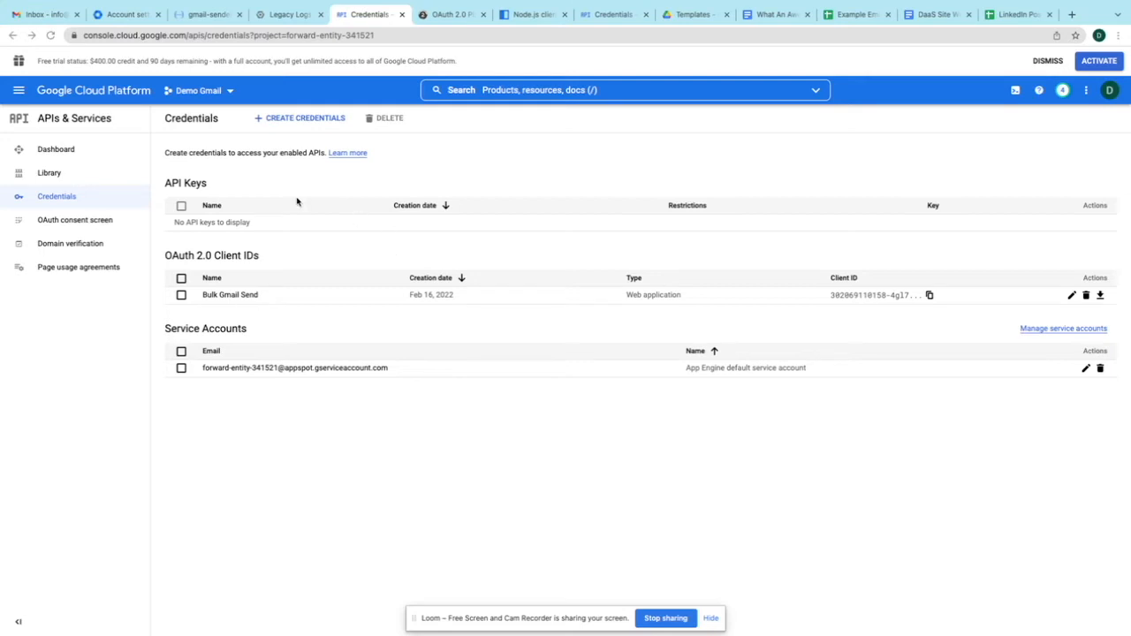
# - Start creating a new function in Cloud Functions
pyautogui.click(19, 90)
pyautogui.moveTo(19, 338)
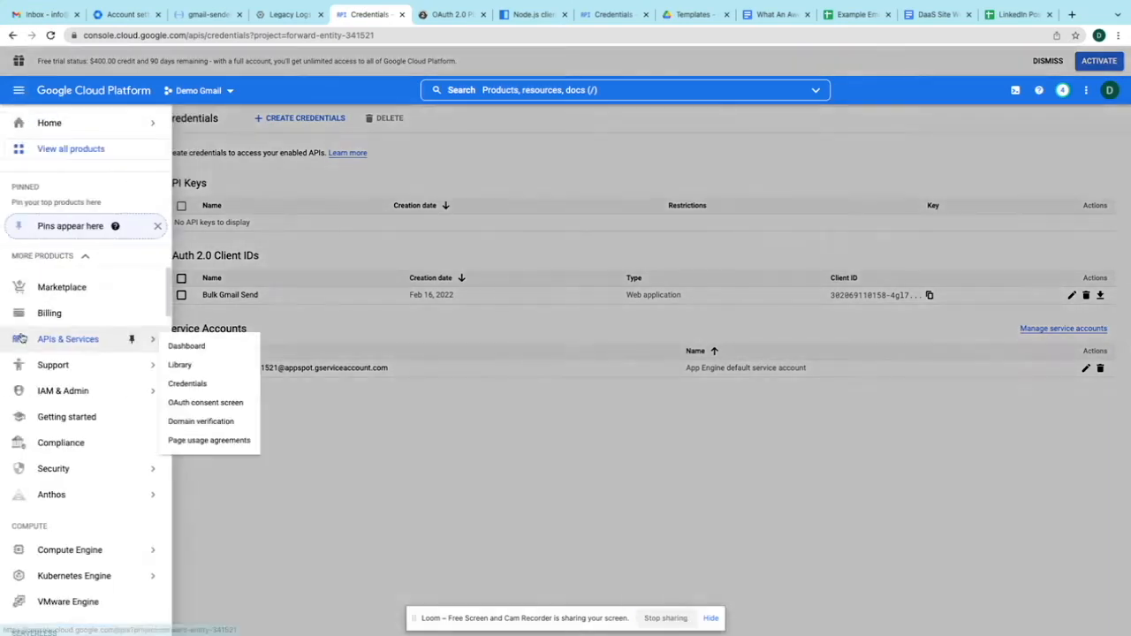
pyautogui.scroll(-2, 53, 538)
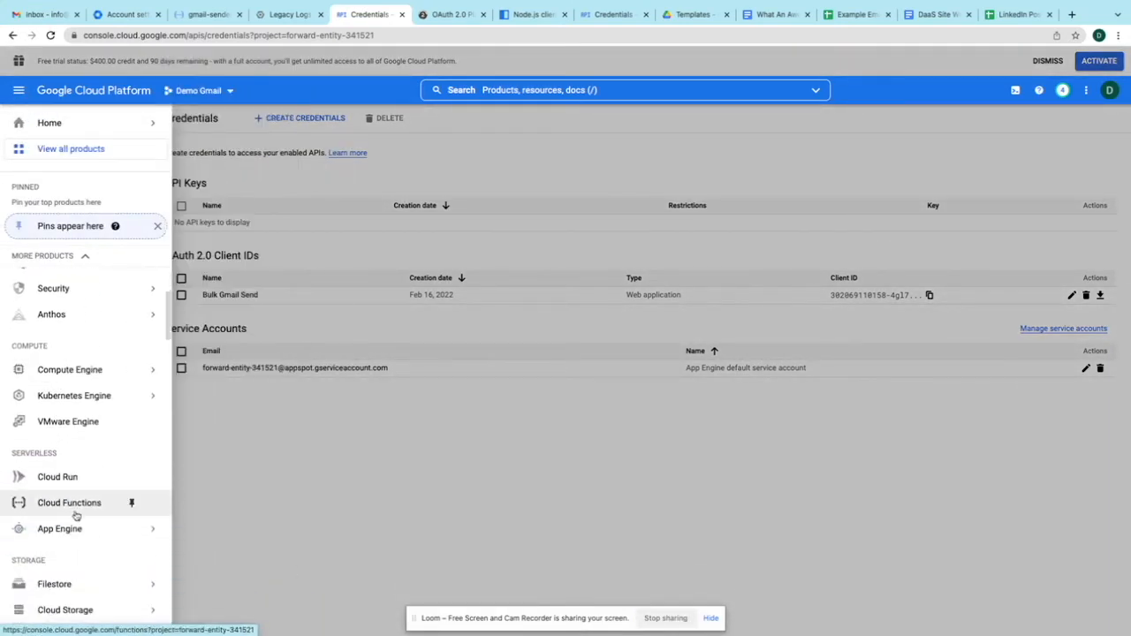
pyautogui.click(76, 514)
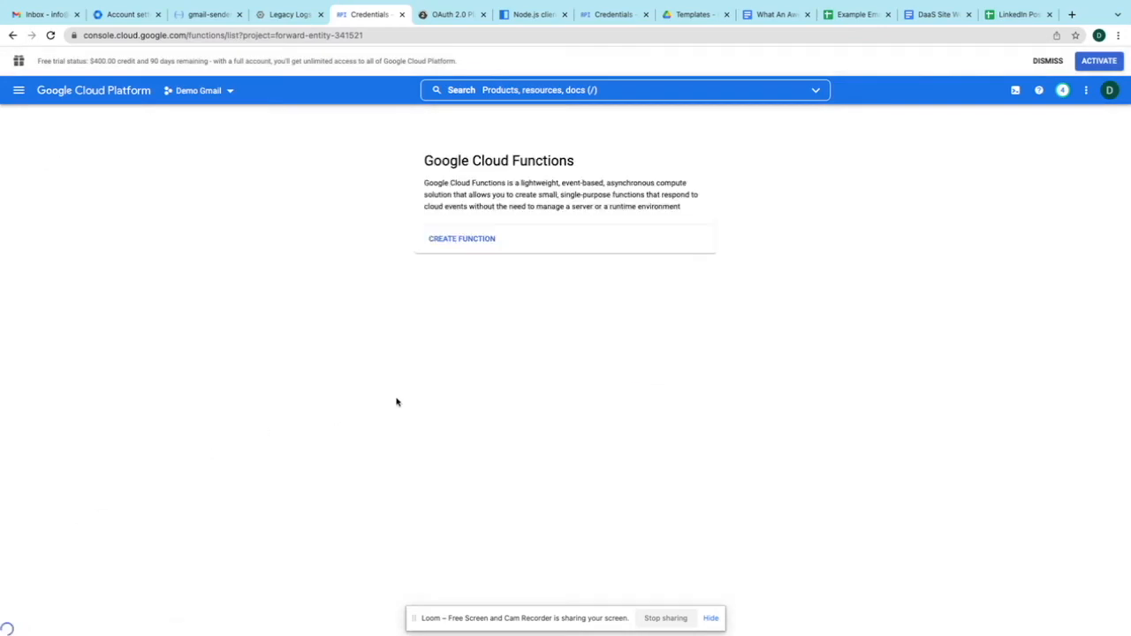
pyautogui.click(486, 241)
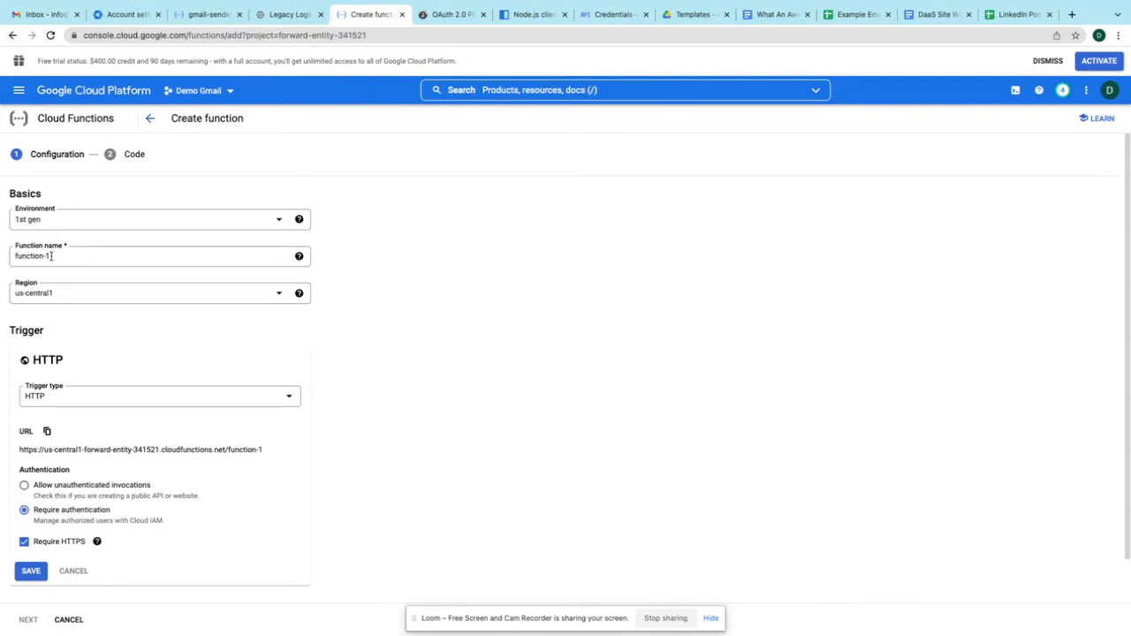
# - Name the function gmail-bulk-send and save an HTTP trigger allowing unauthenticated invocations
pyautogui.click(53, 256)
pyautogui.hotkey('ctrl', 'a')
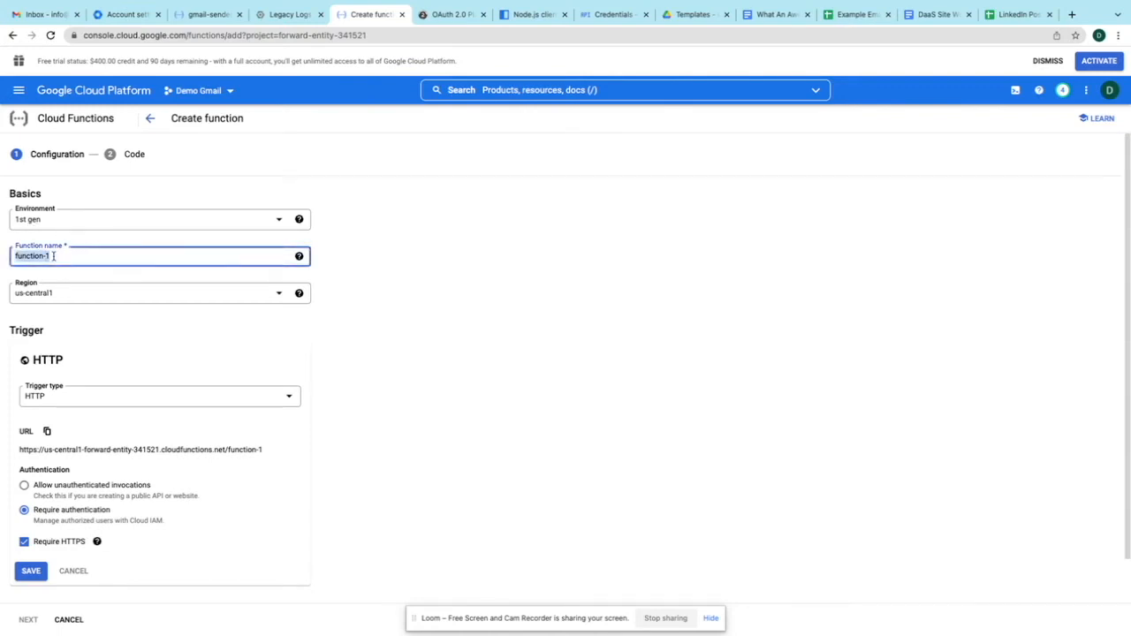
pyautogui.write('gmail-bulk-send')
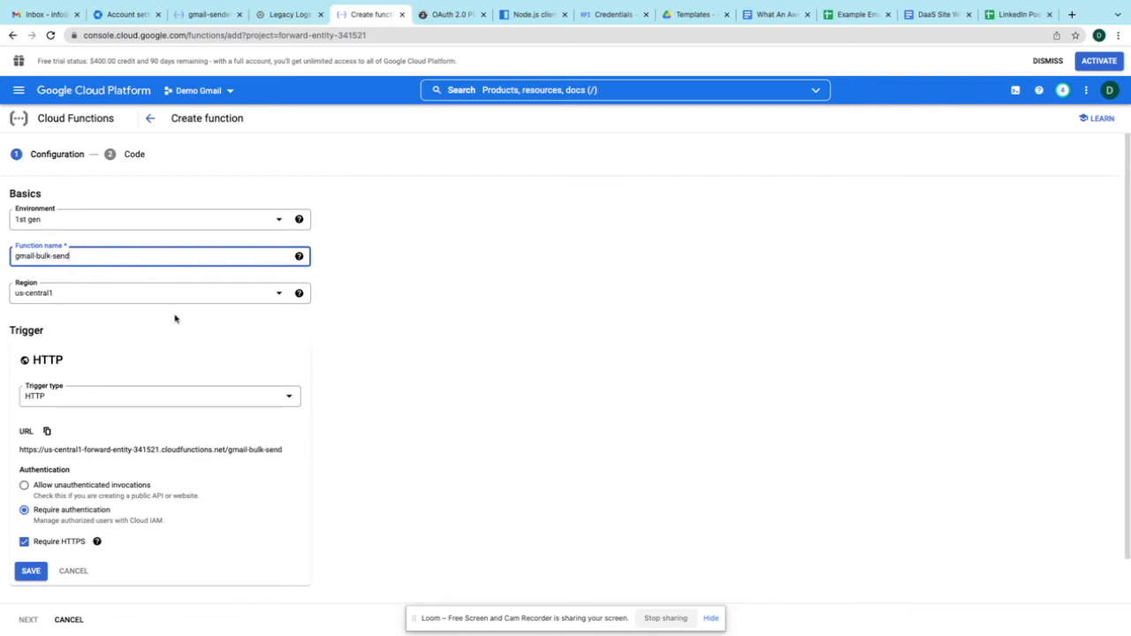
pyautogui.scroll(-1, 174, 318)
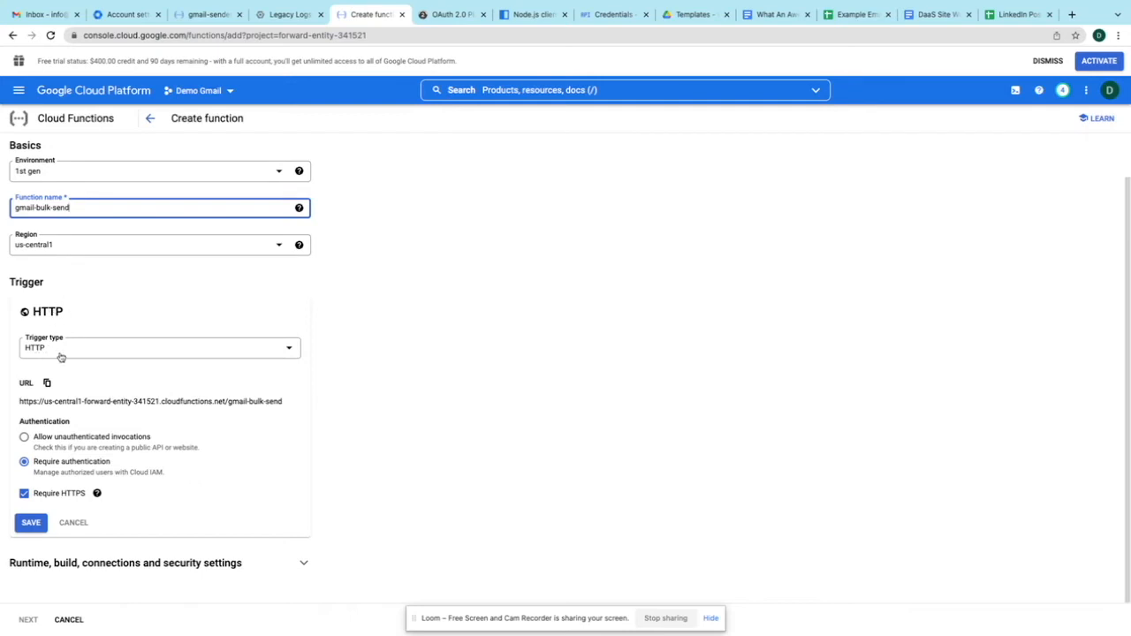
pyautogui.click(25, 438)
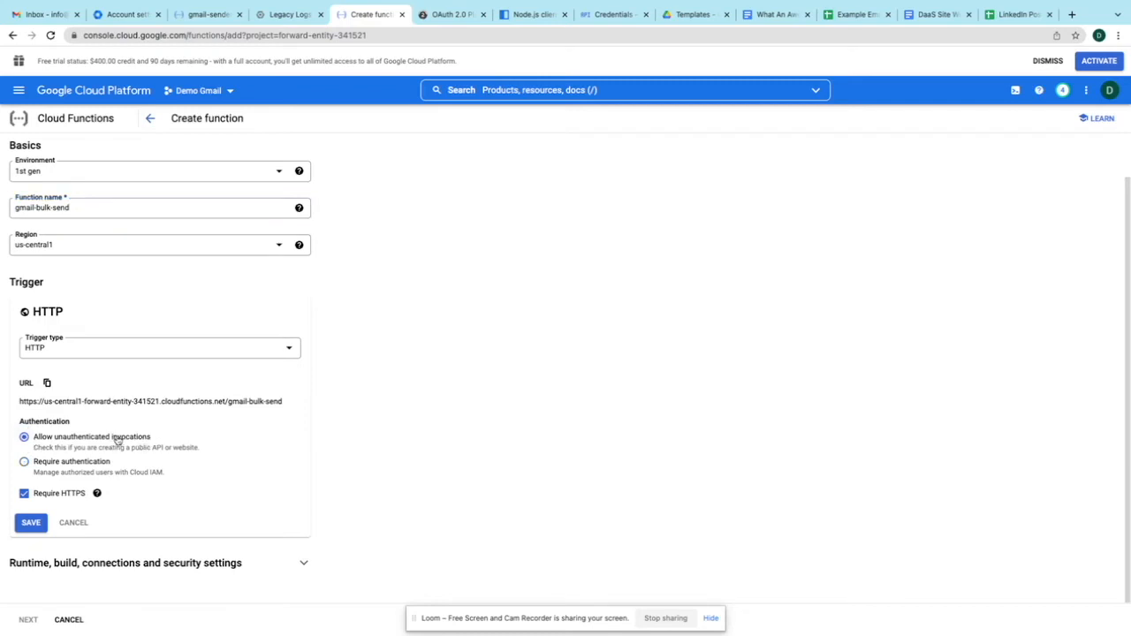
pyautogui.click(31, 523)
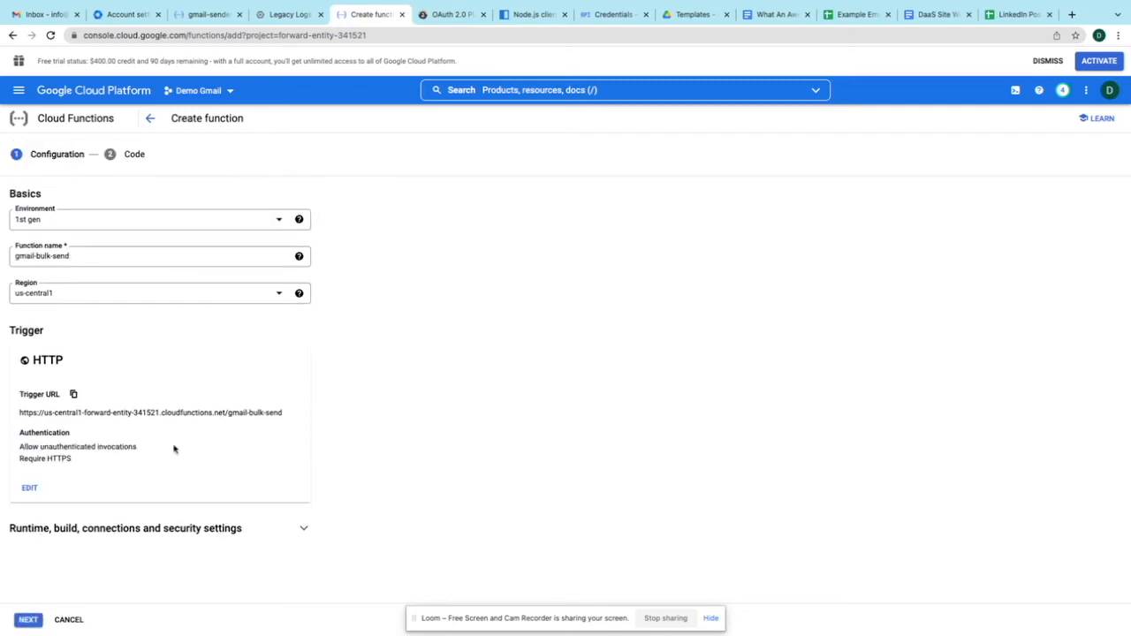
# - Expand the runtime, build, connections and security settings and grab the Playground's OAuth client ID
pyautogui.click(304, 530)
pyautogui.scroll(-3, 325, 437)
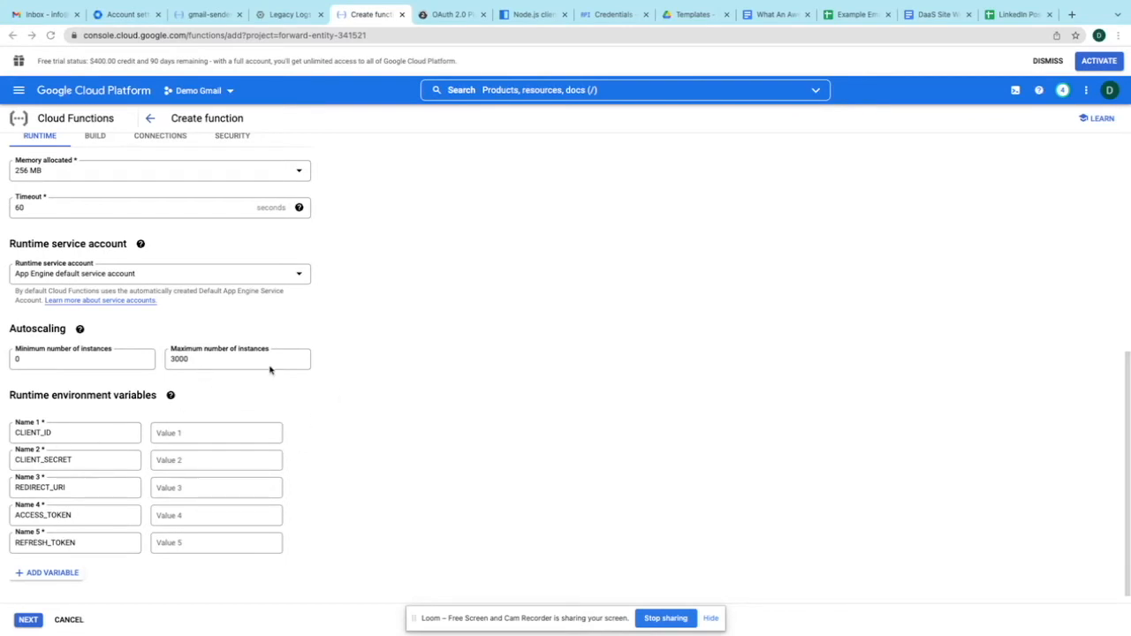
pyautogui.click(458, 20)
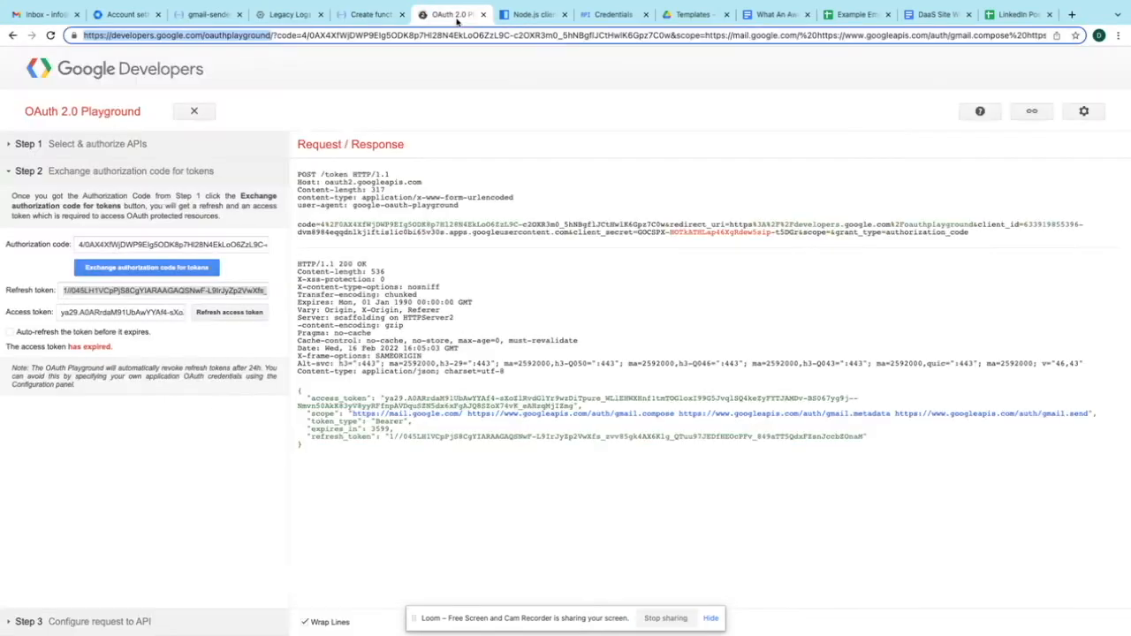
pyautogui.click(1088, 115)
pyautogui.click(943, 362)
# - Add the CLIENT_ID and CLIENT_SECRET environment variables and move on to REDIRECT_URI
pyautogui.click(344, 12)
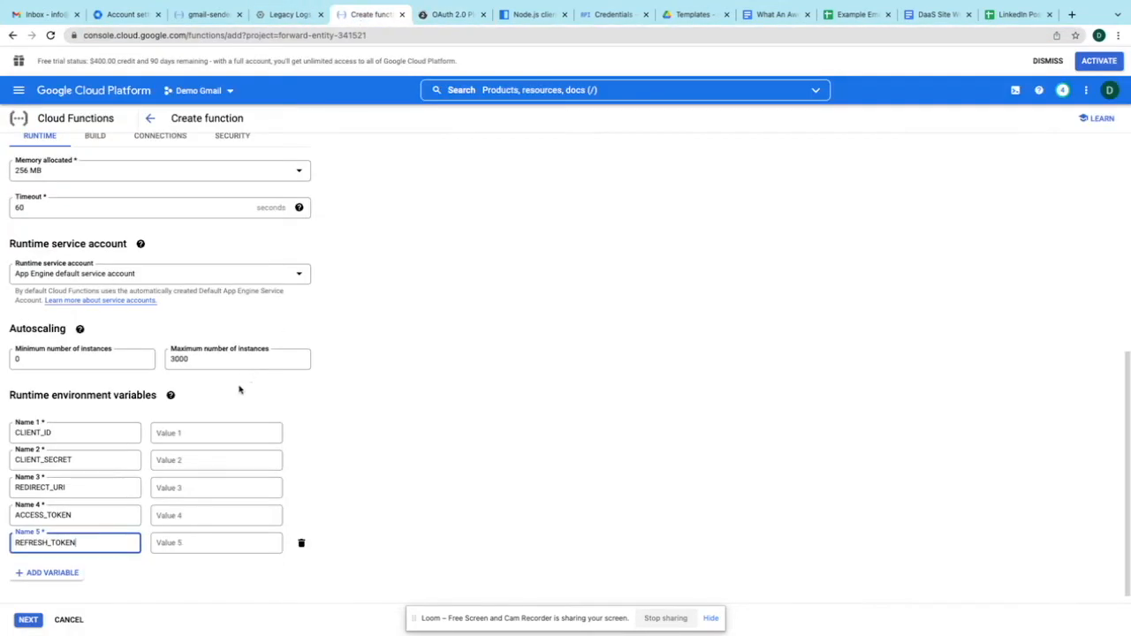
pyautogui.click(184, 433)
pyautogui.click(184, 459)
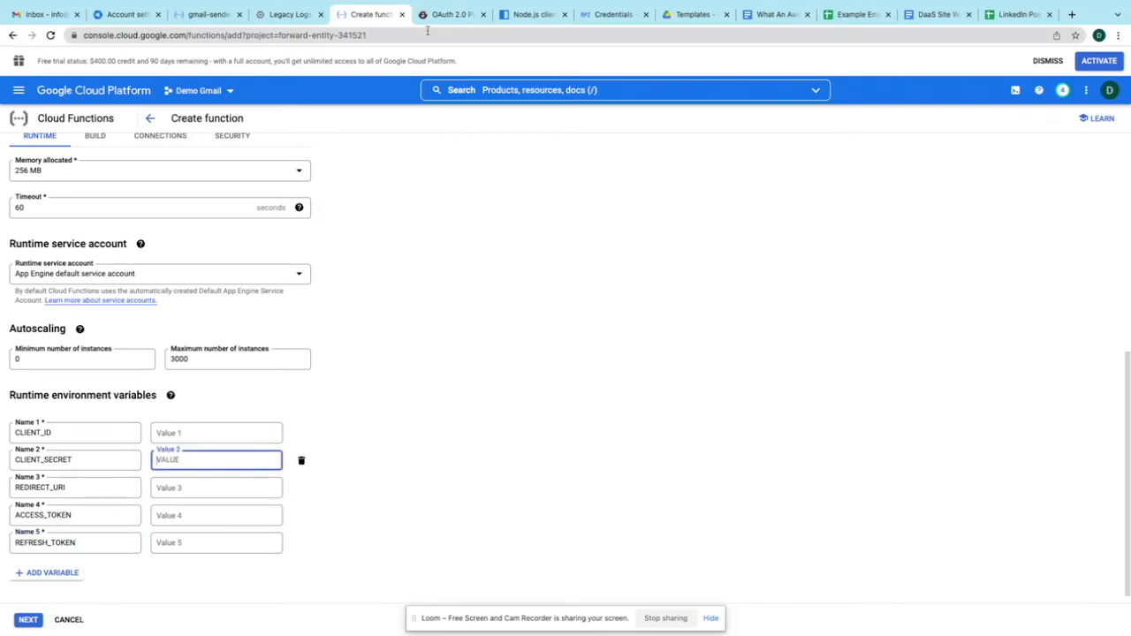
pyautogui.click(454, 14)
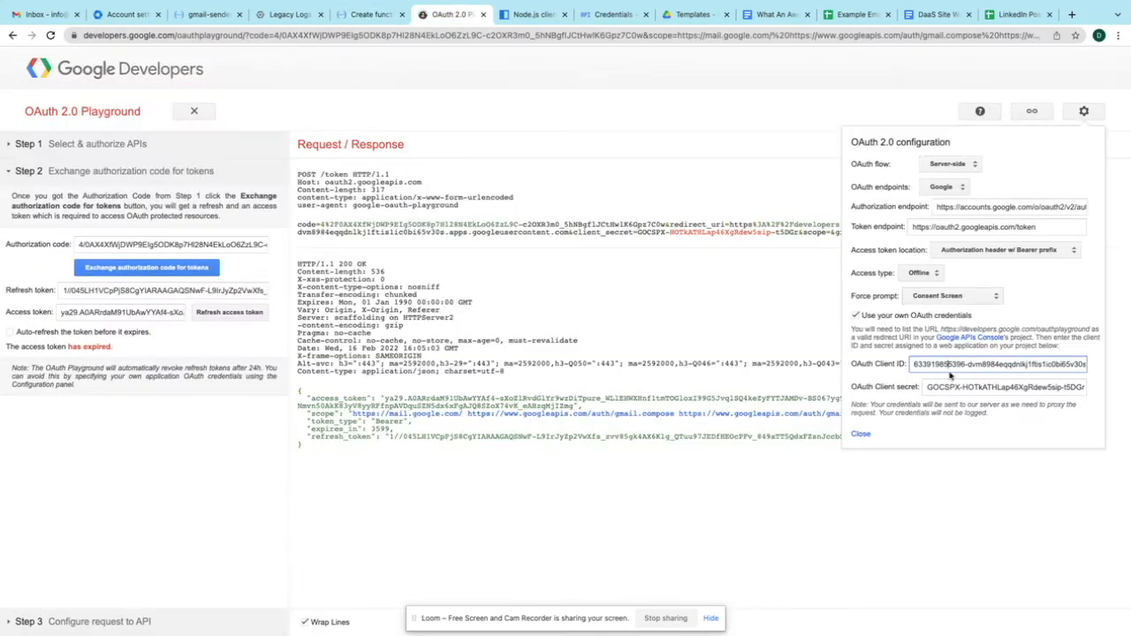
pyautogui.click(346, 16)
pyautogui.click(161, 488)
pyautogui.click(452, 16)
pyautogui.doubleClick(215, 36)
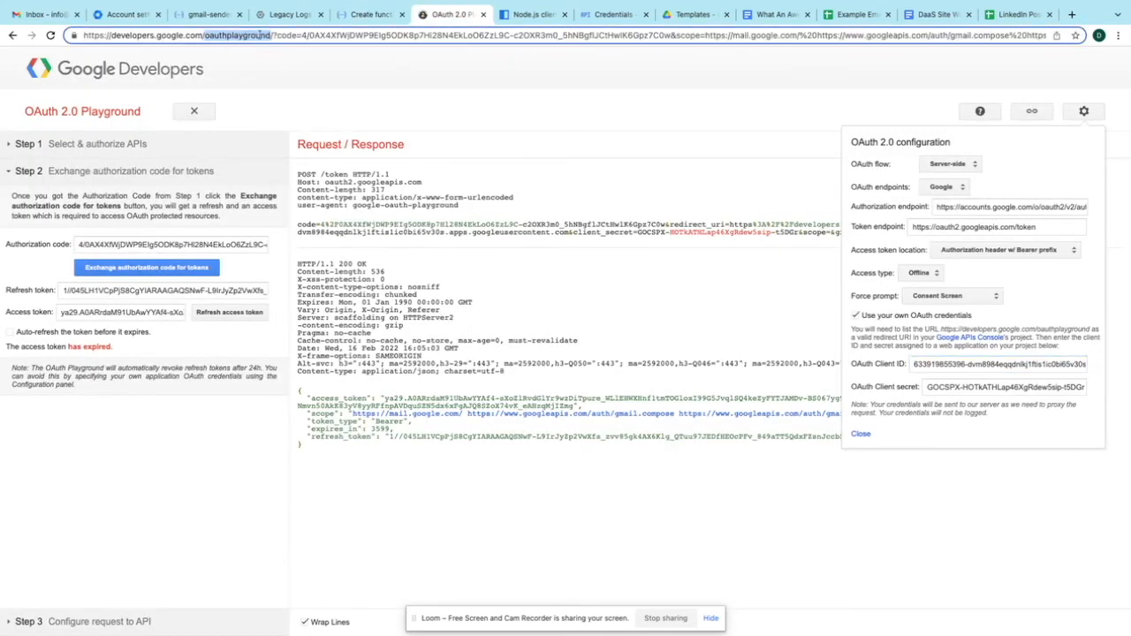
pyautogui.click(284, 33)
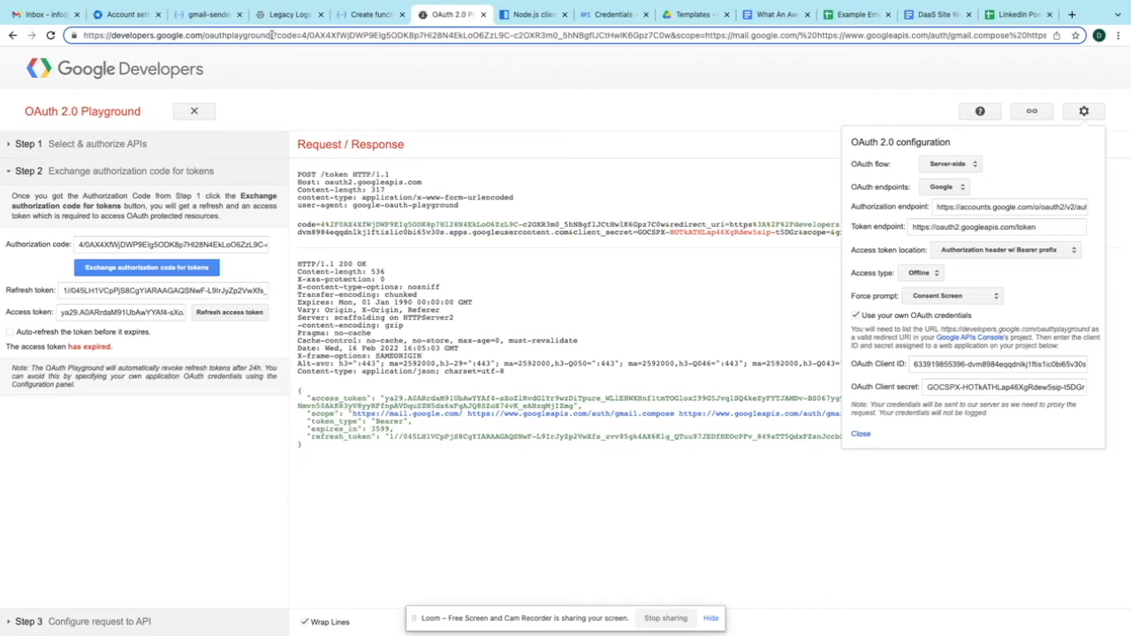
pyautogui.moveTo(269, 34); pyautogui.dragTo(83, 38)
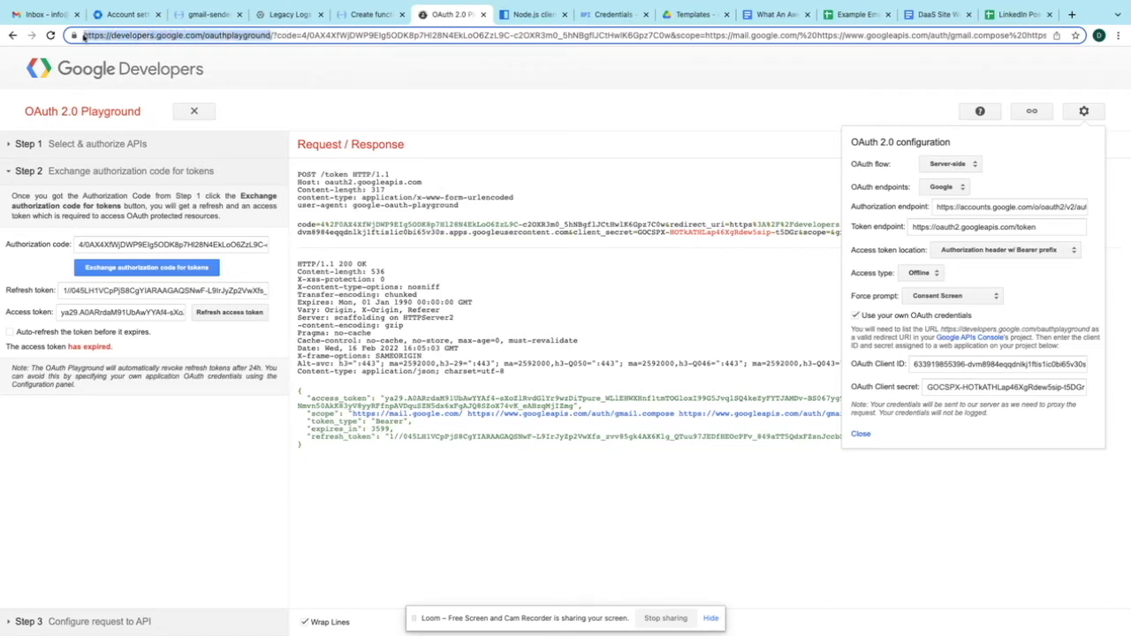
pyautogui.click(274, 34)
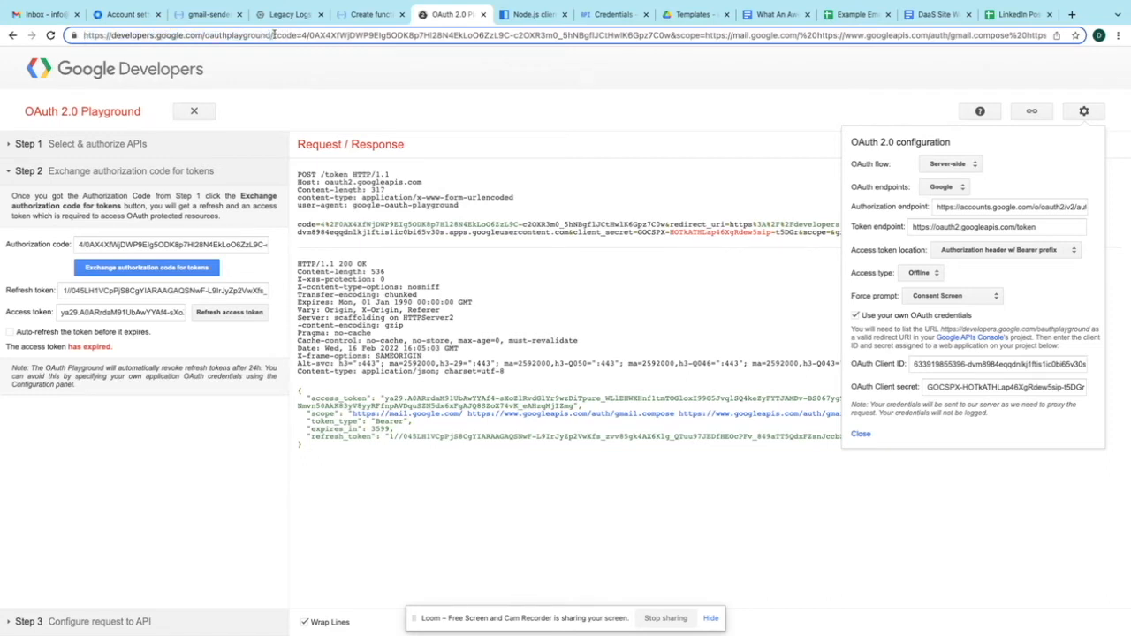
pyautogui.click(366, 15)
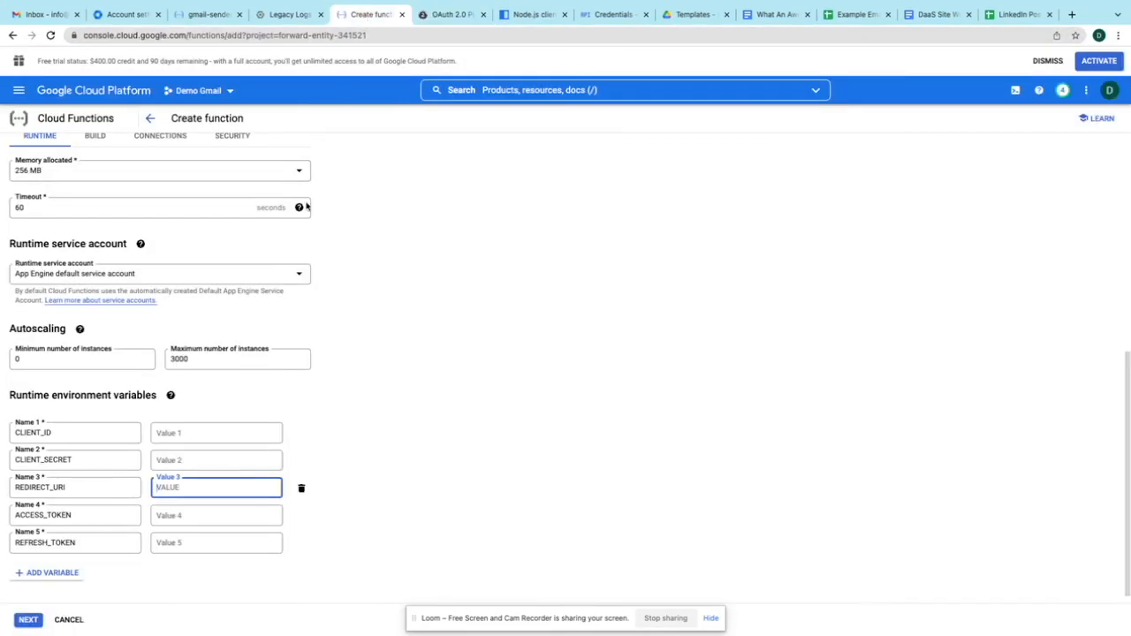
# - Select the Playground access token, add ACCESS_TOKEN and REFRESH_TOKEN variables, and check the Timeout help
pyautogui.click(447, 14)
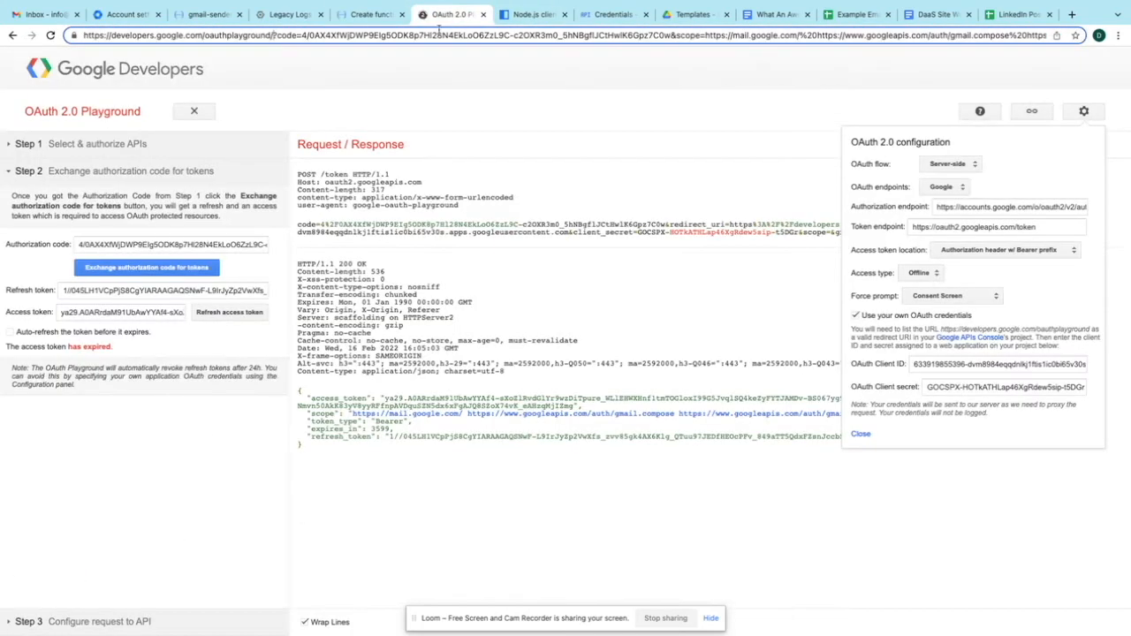
pyautogui.click(112, 311)
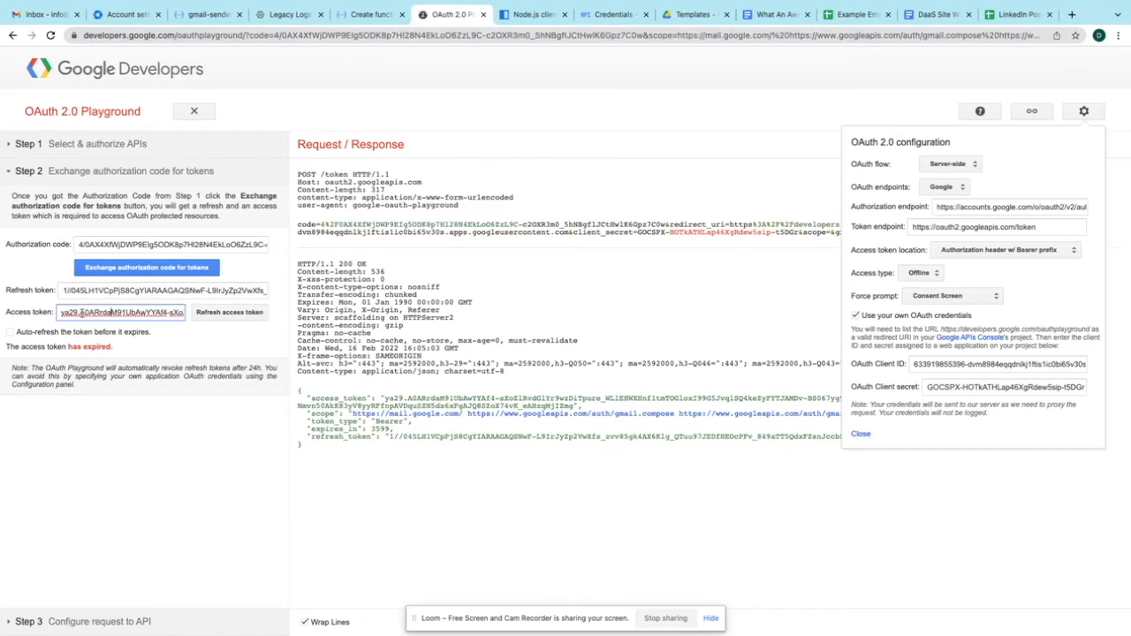
pyautogui.doubleClick(80, 315)
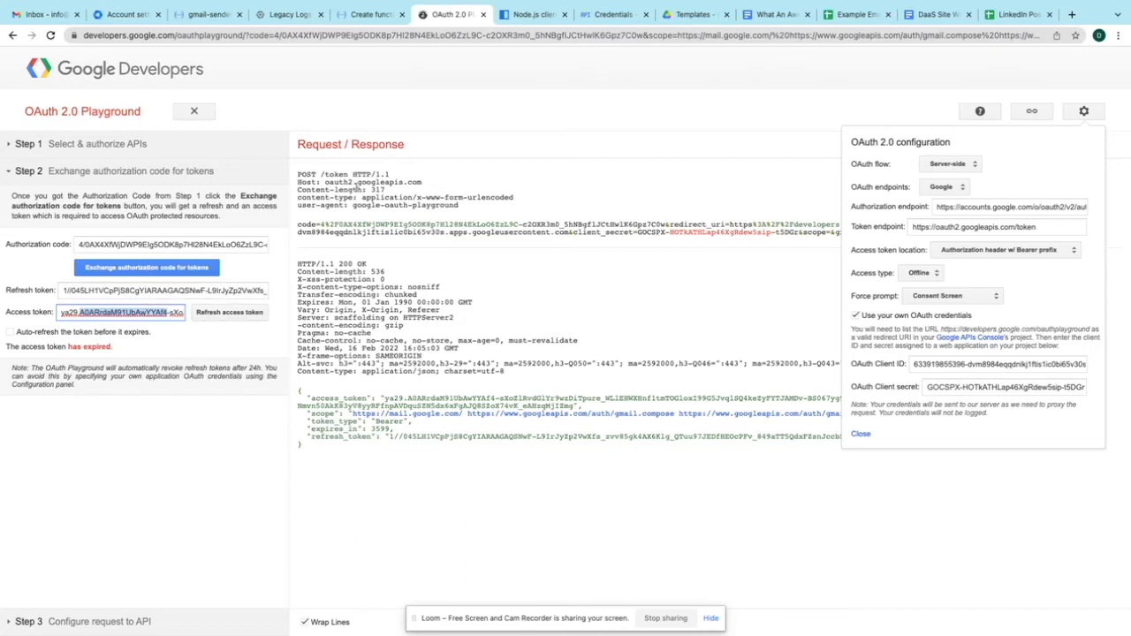
pyautogui.click(367, 14)
pyautogui.click(190, 522)
pyautogui.click(190, 545)
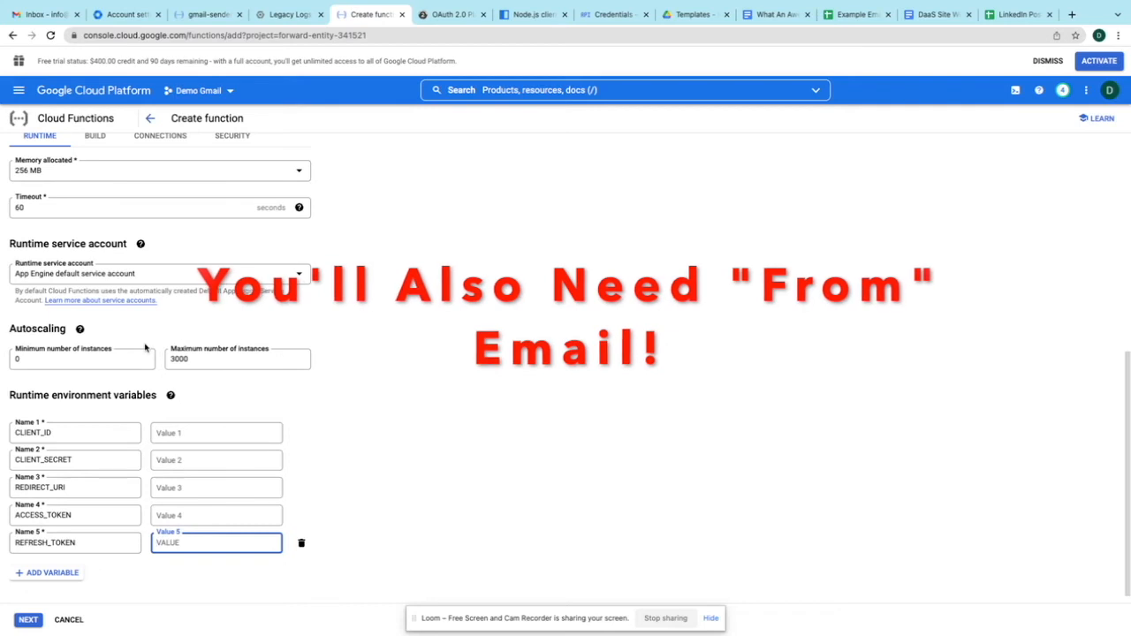
pyautogui.click(60, 209)
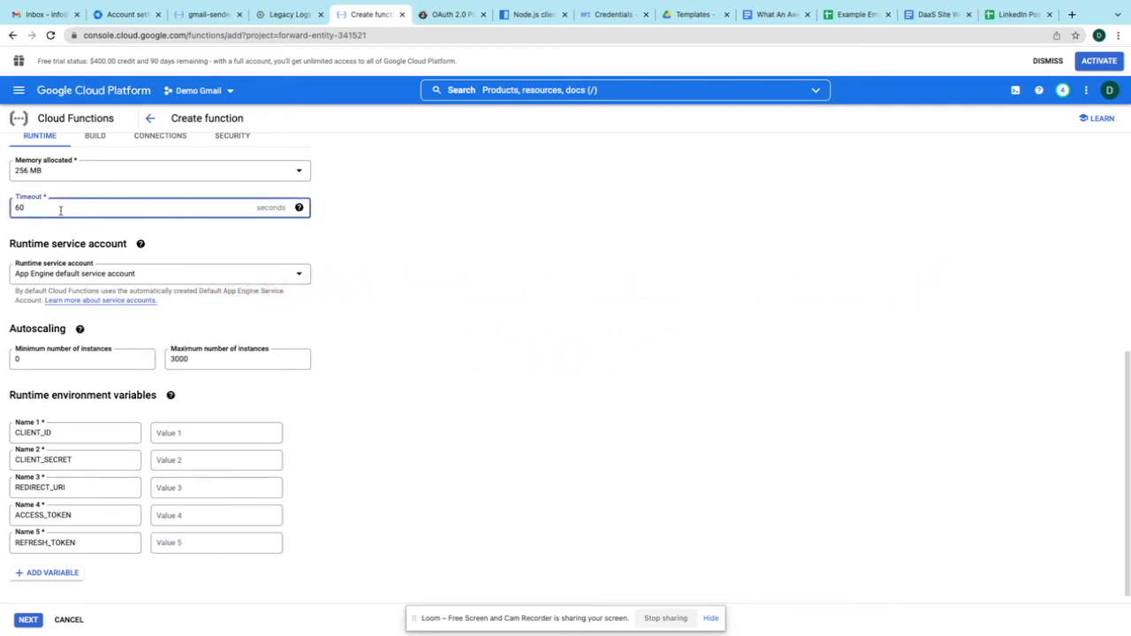
pyautogui.click(299, 208)
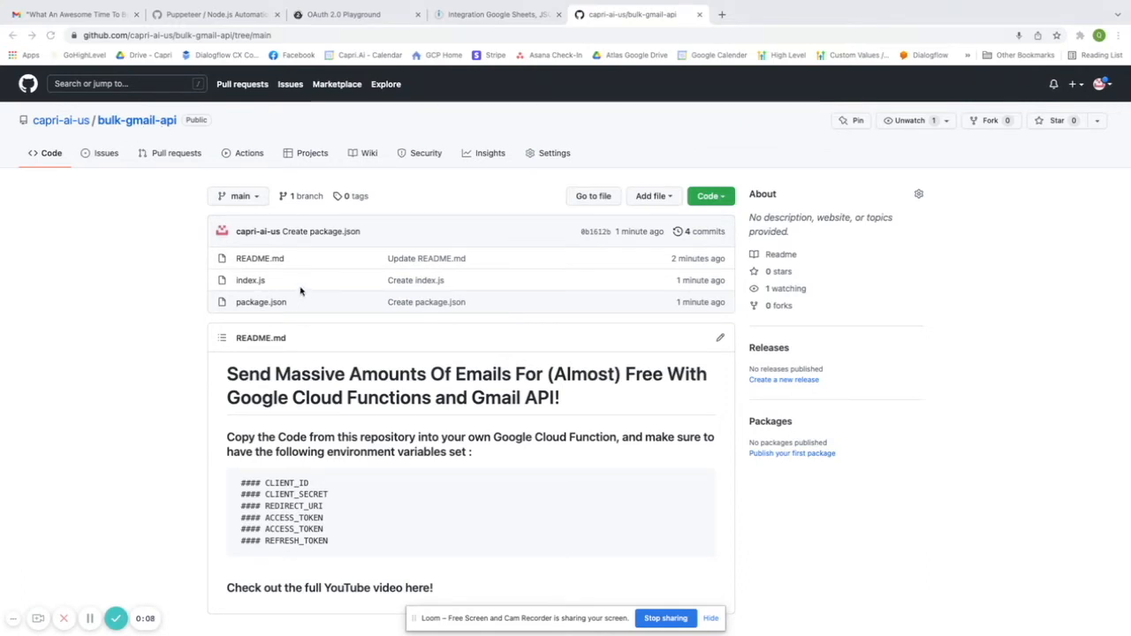
# - Select all 70 lines of the bulk-gmail-api index.js for copying
pyautogui.click(256, 282)
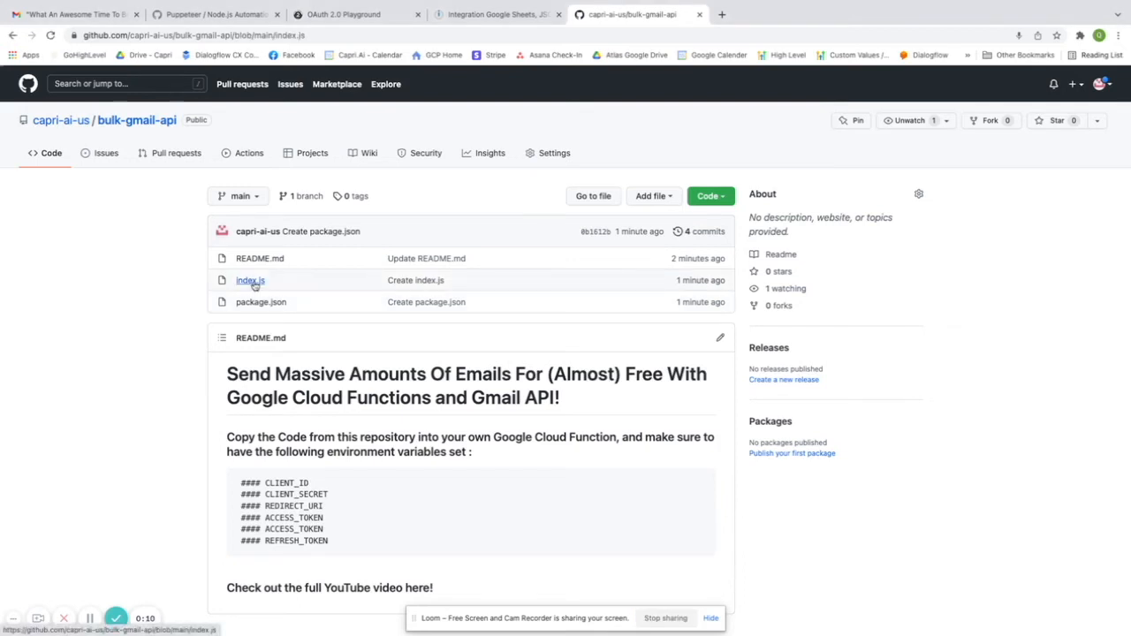
pyautogui.scroll(-7, 371, 435)
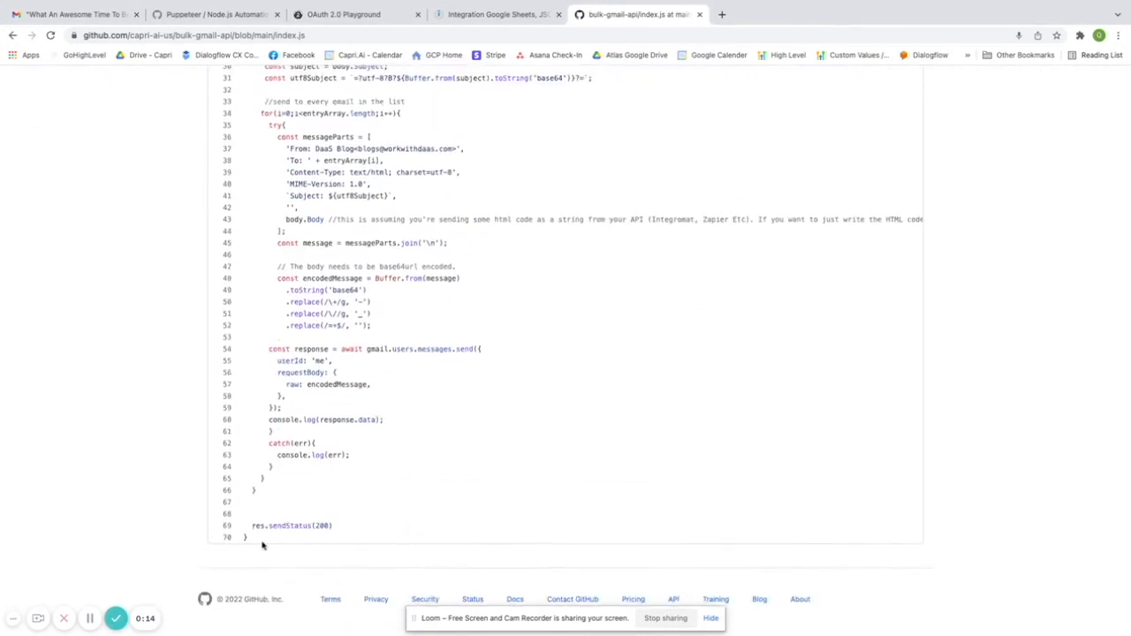
pyautogui.moveTo(250, 541); pyautogui.dragTo(244, 320)
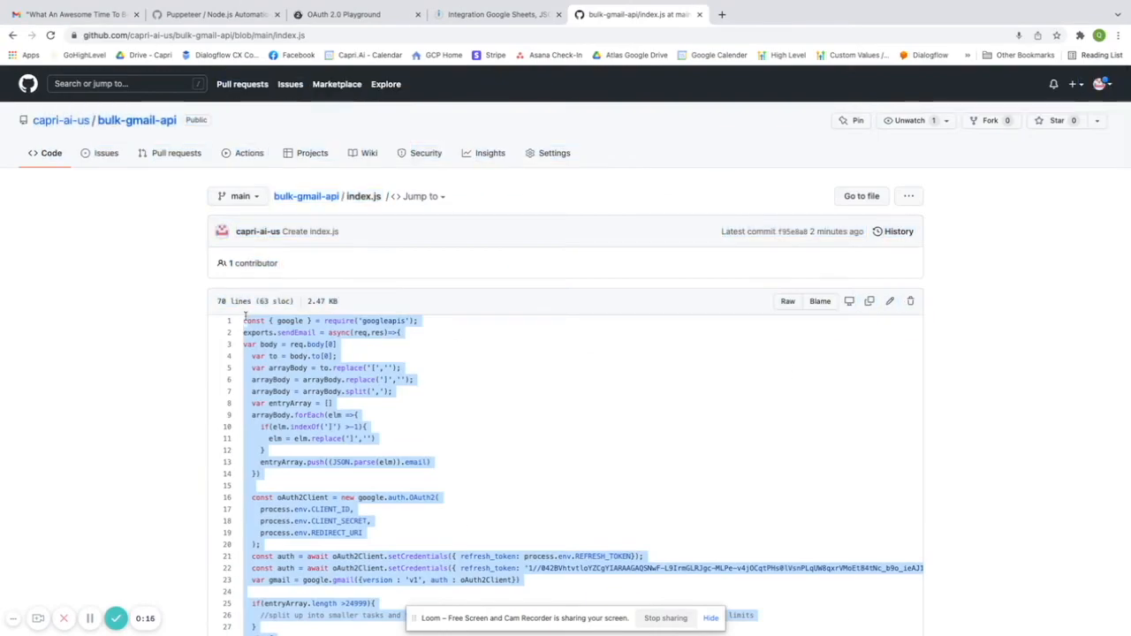
pyautogui.hotkey('ctrl', 'Left')
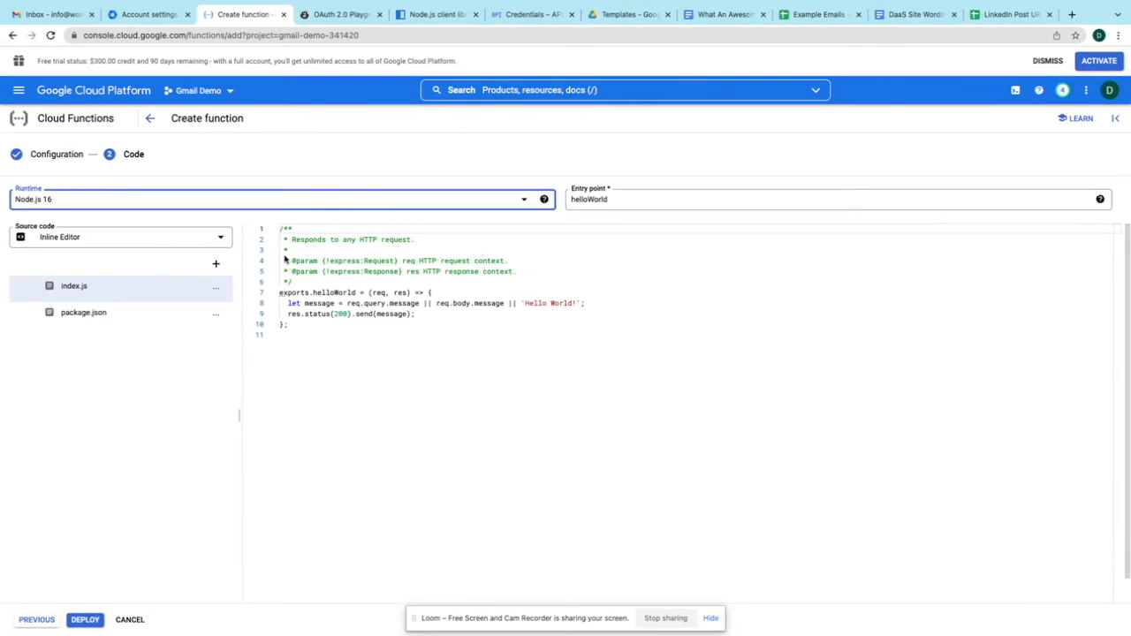
# - Replace the sample index.js with the Gmail script and set the entry point to sendEmail
pyautogui.moveTo(293, 326); pyautogui.dragTo(279, 230)
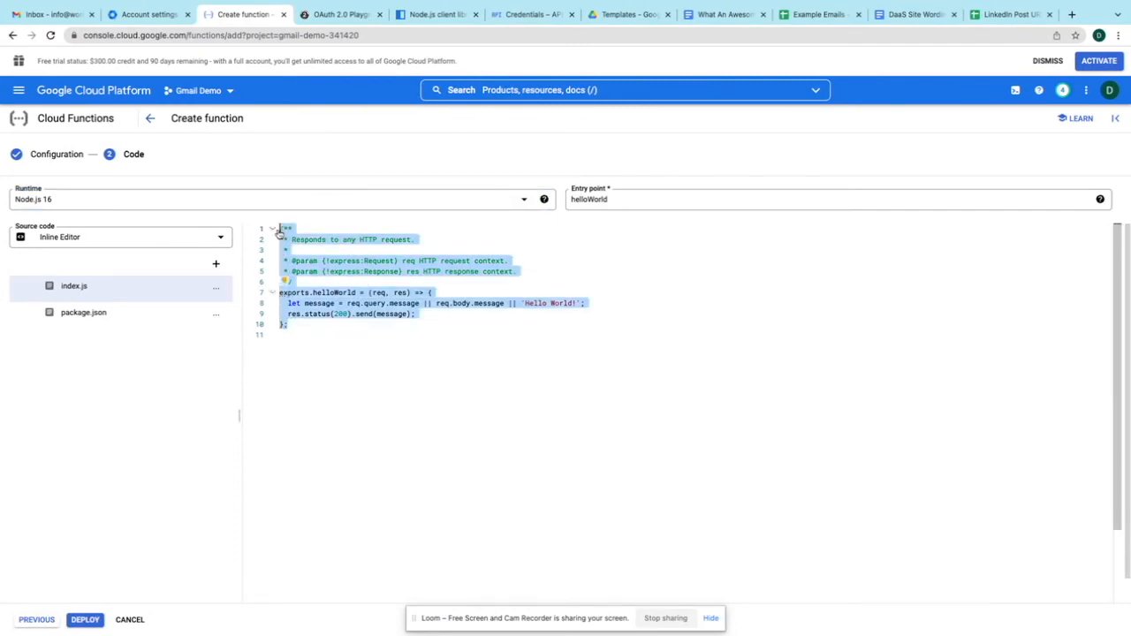
pyautogui.hotkey('ctrl', 'v')
pyautogui.scroll(15, 367, 356)
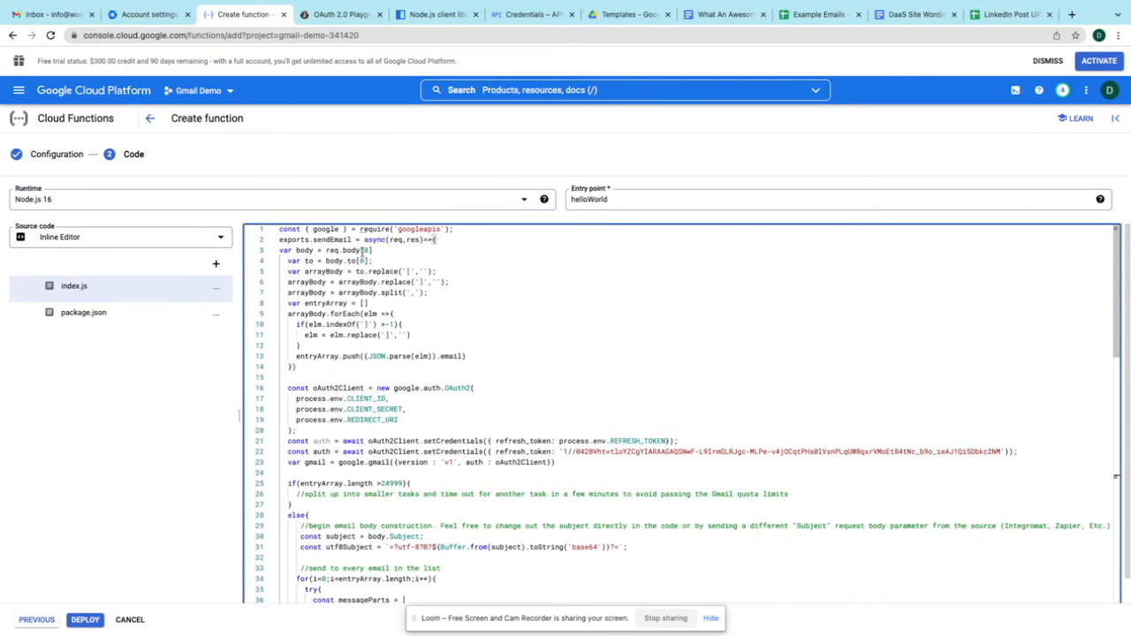
pyautogui.doubleClick(344, 239)
pyautogui.hotkey('ctrl', 'c')
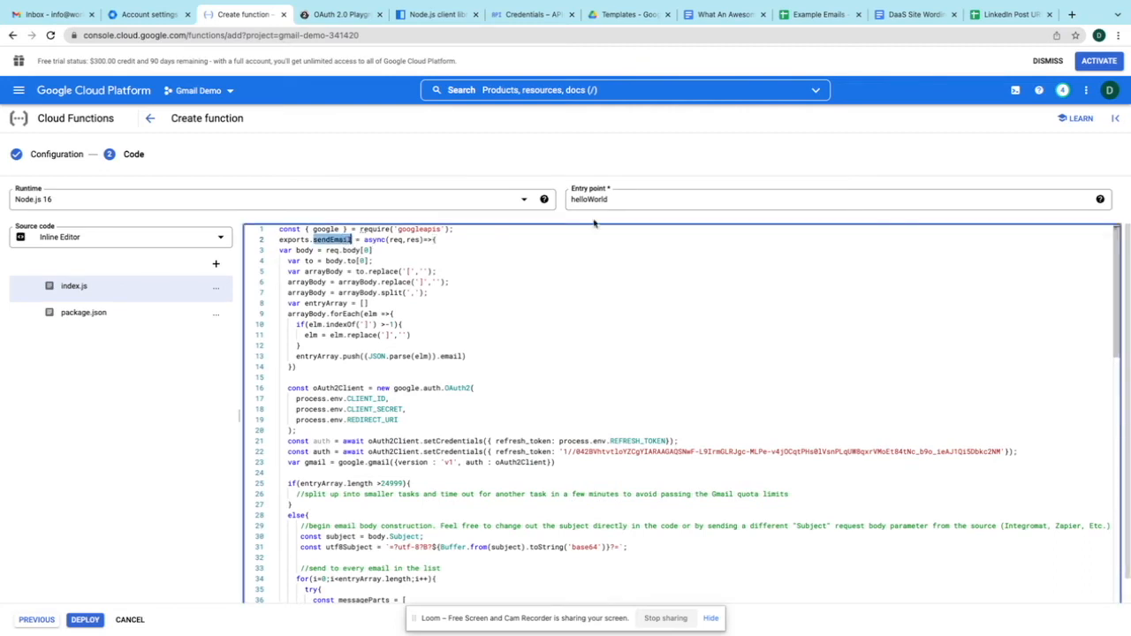
pyautogui.doubleClick(612, 198)
pyautogui.hotkey('ctrl', 'v')
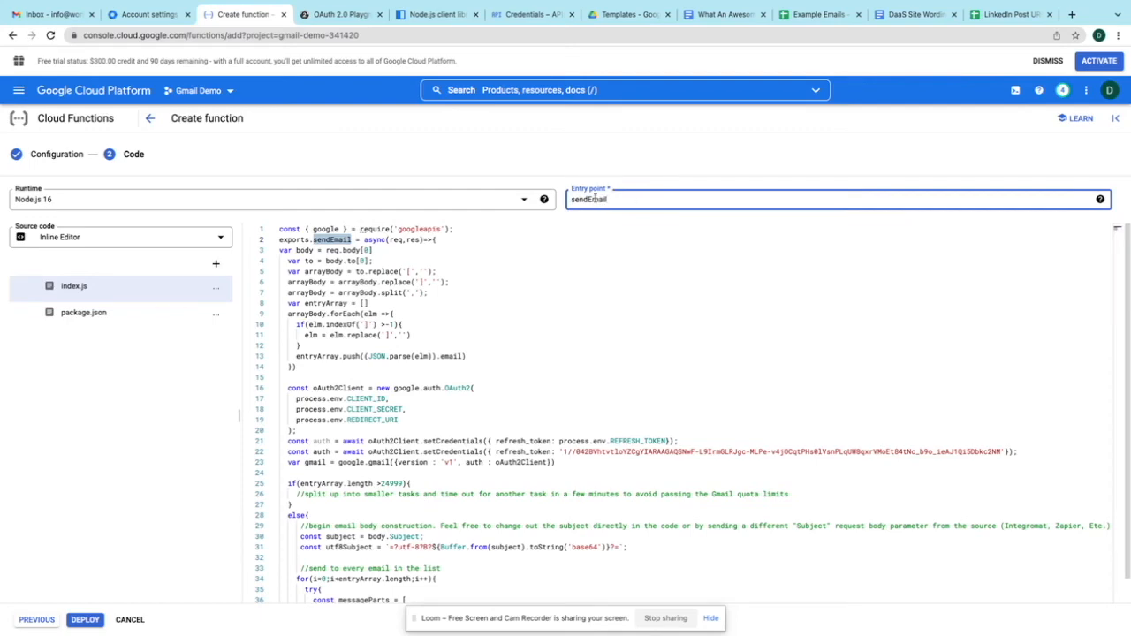
pyautogui.click(101, 318)
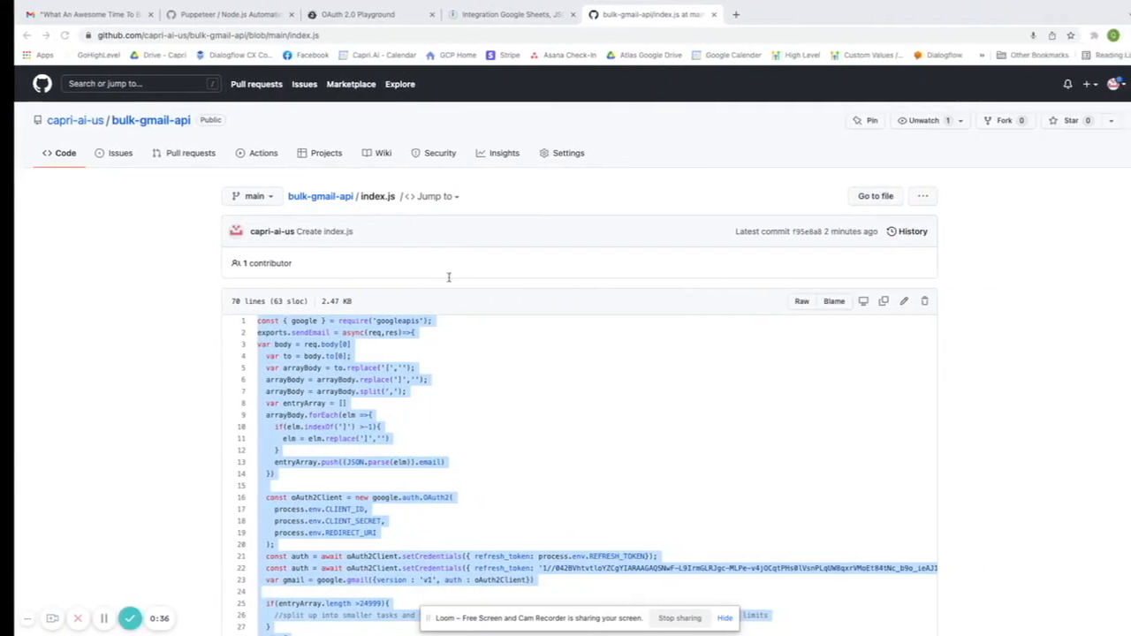
# - Select the whole 15-line package.json in the bulk-gmail-api repository for copying
pyautogui.click(315, 202)
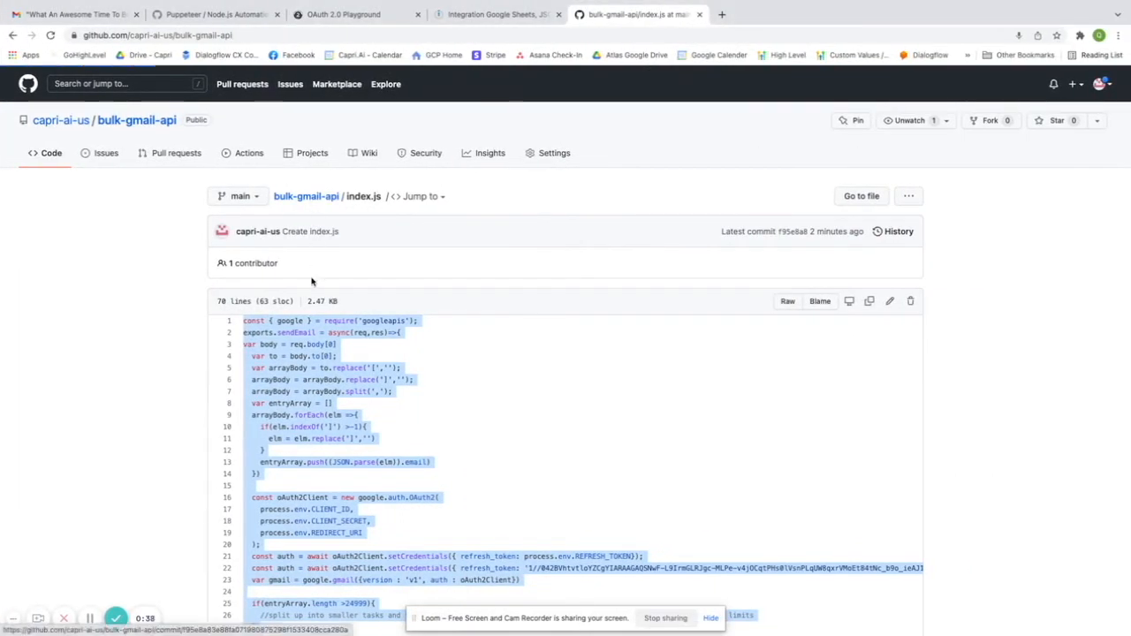
pyautogui.click(262, 301)
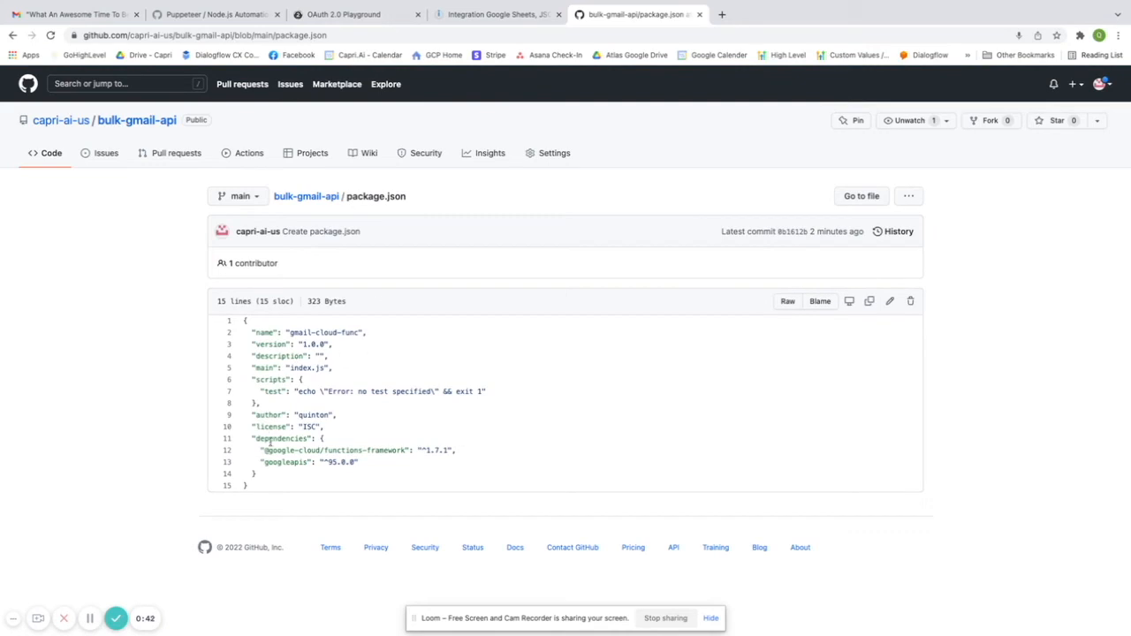
pyautogui.moveTo(253, 488); pyautogui.dragTo(247, 319)
pyautogui.hotkey('ctrl', 'c')
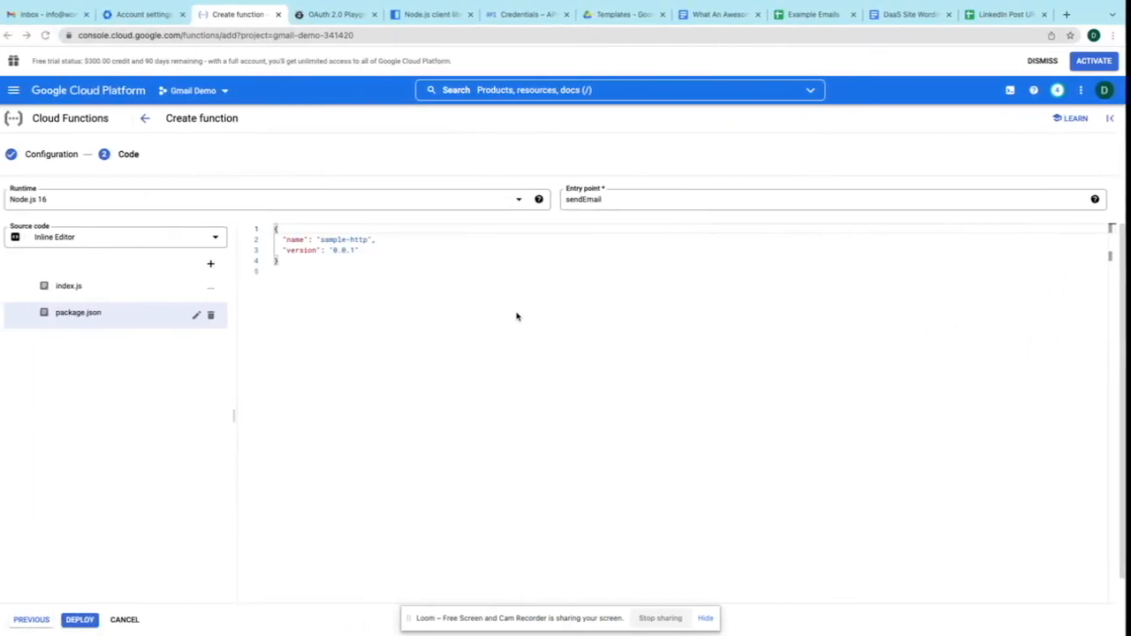
# - Replace package.json with the repository version, set its author to 'dev', and deploy gmail-sender
pyautogui.click(284, 252)
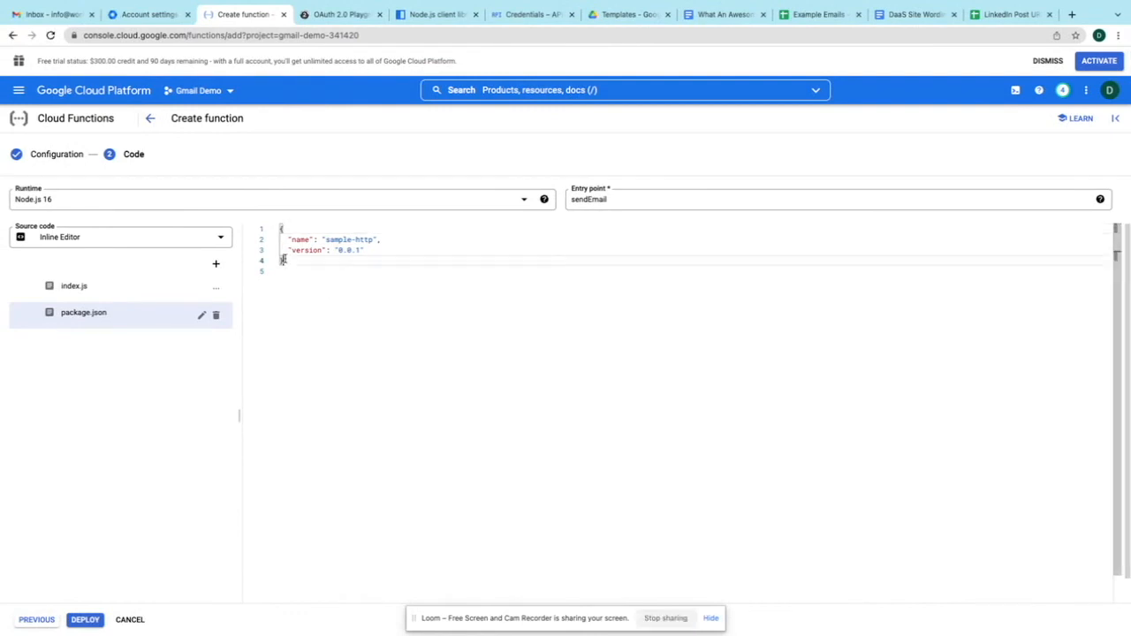
pyautogui.hotkey('ctrl', 'a')
pyautogui.hotkey('ctrl', 'v')
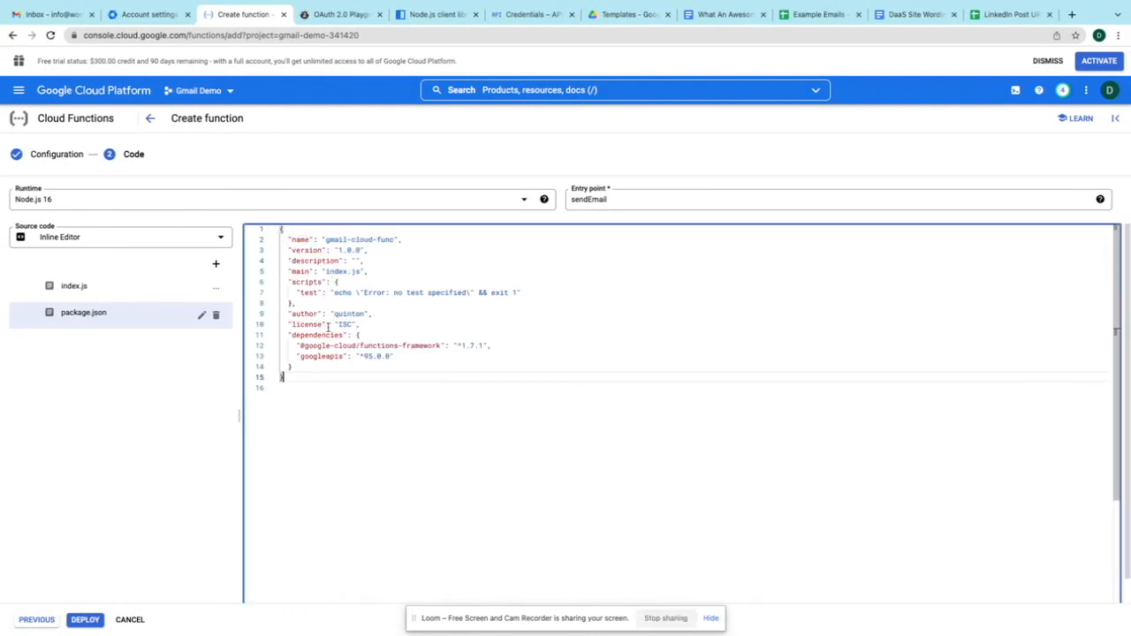
pyautogui.doubleClick(351, 313)
pyautogui.write('dev')
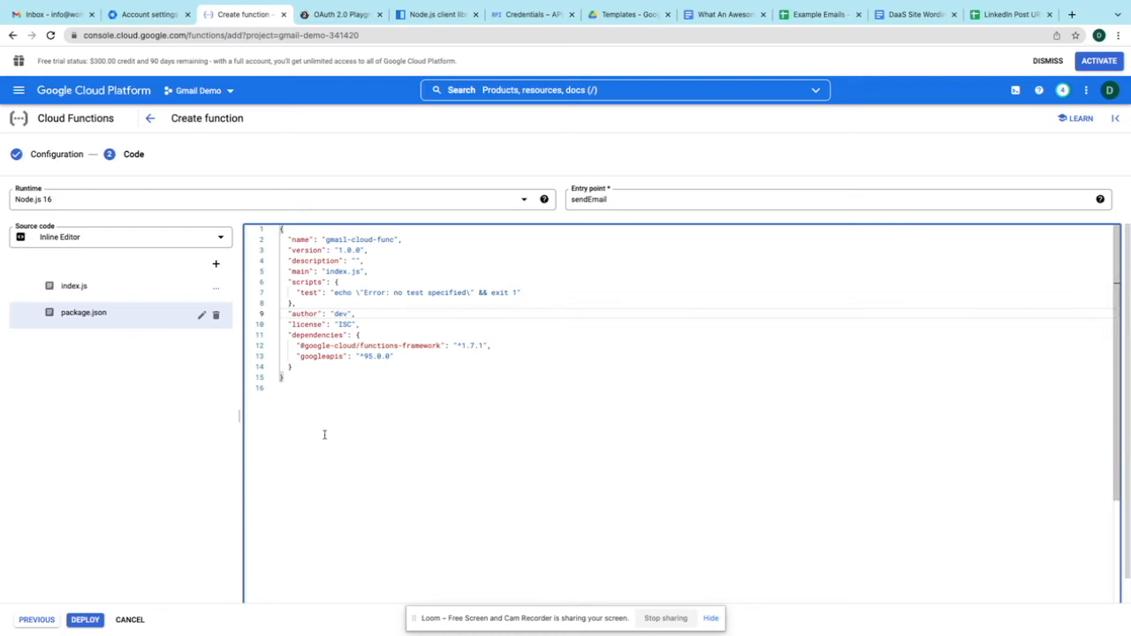
pyautogui.click(85, 620)
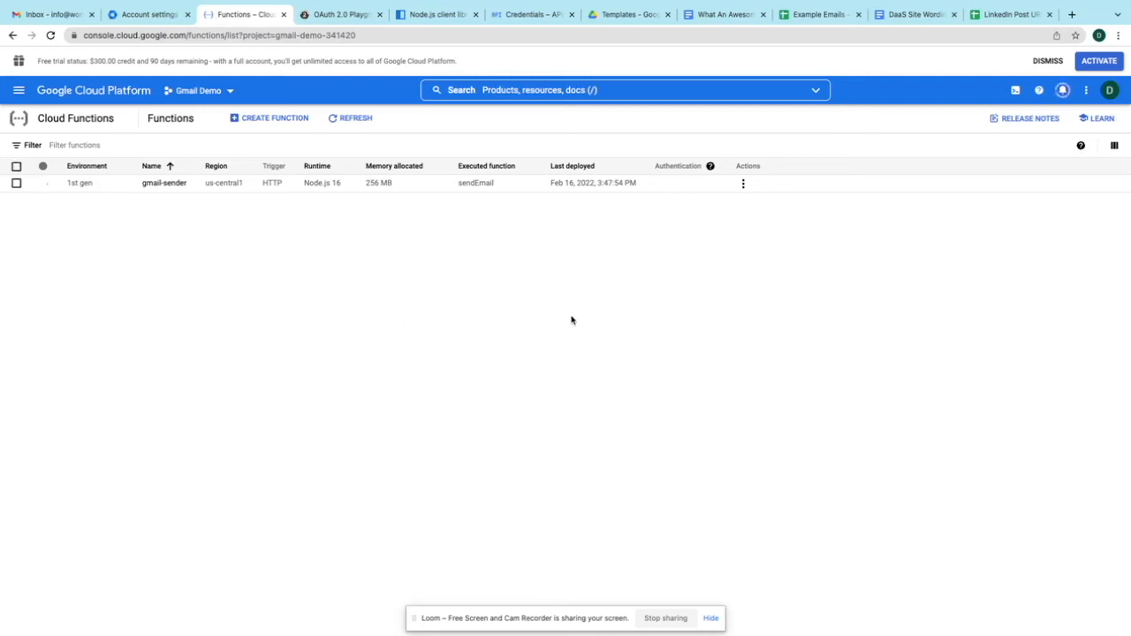
# - Open the deployed gmail-sender function's details and copy its HTTP trigger URL
pyautogui.click(676, 620)
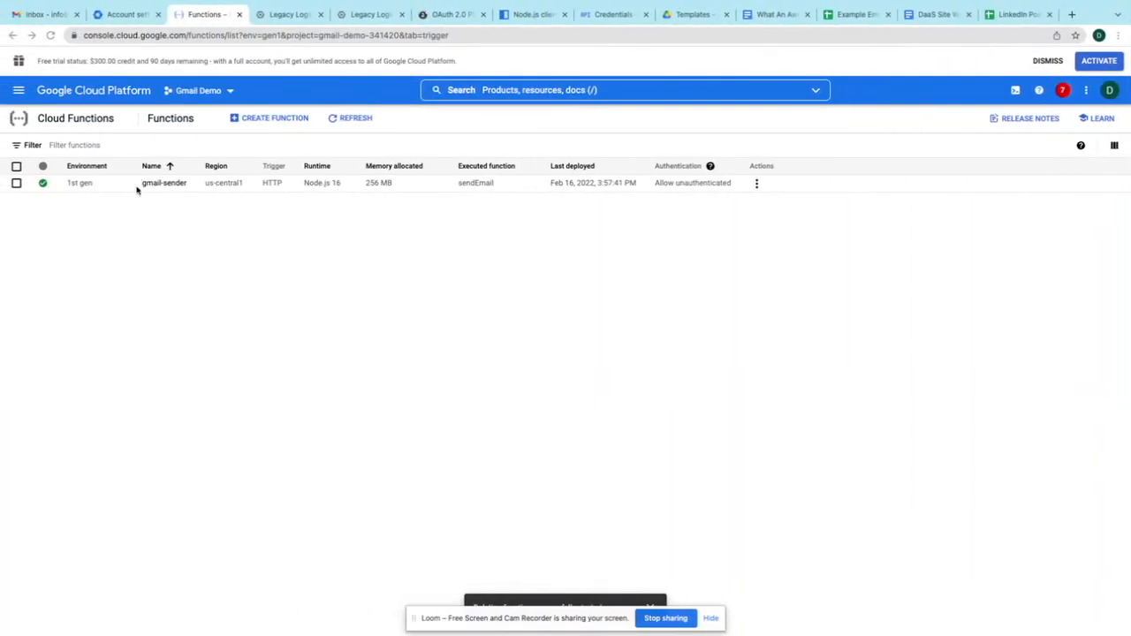
pyautogui.click(163, 187)
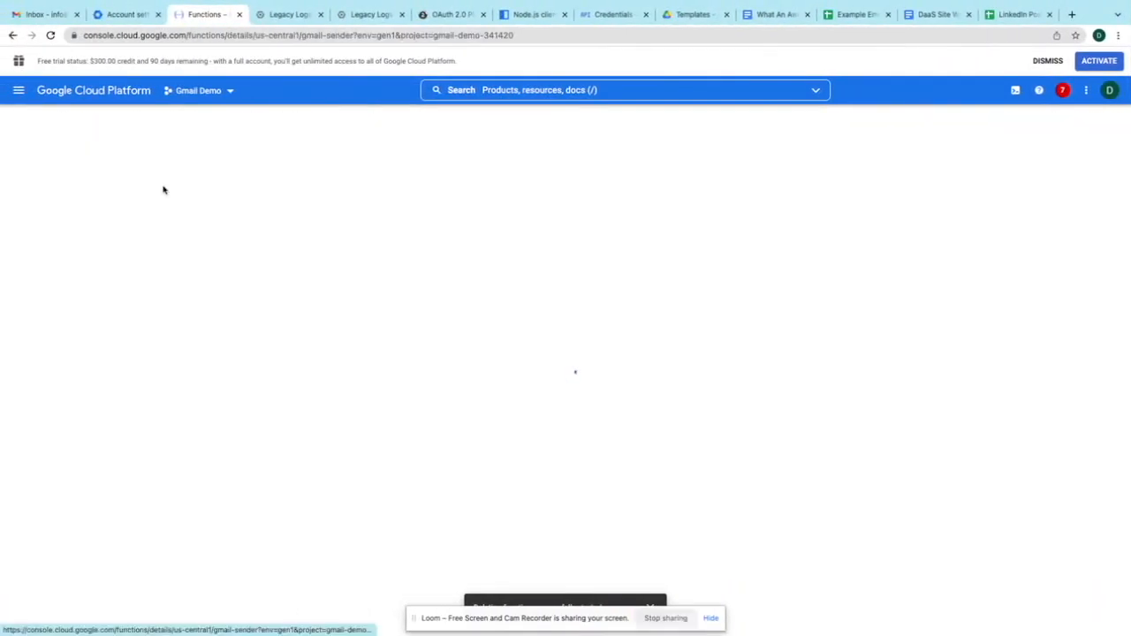
pyautogui.click(281, 182)
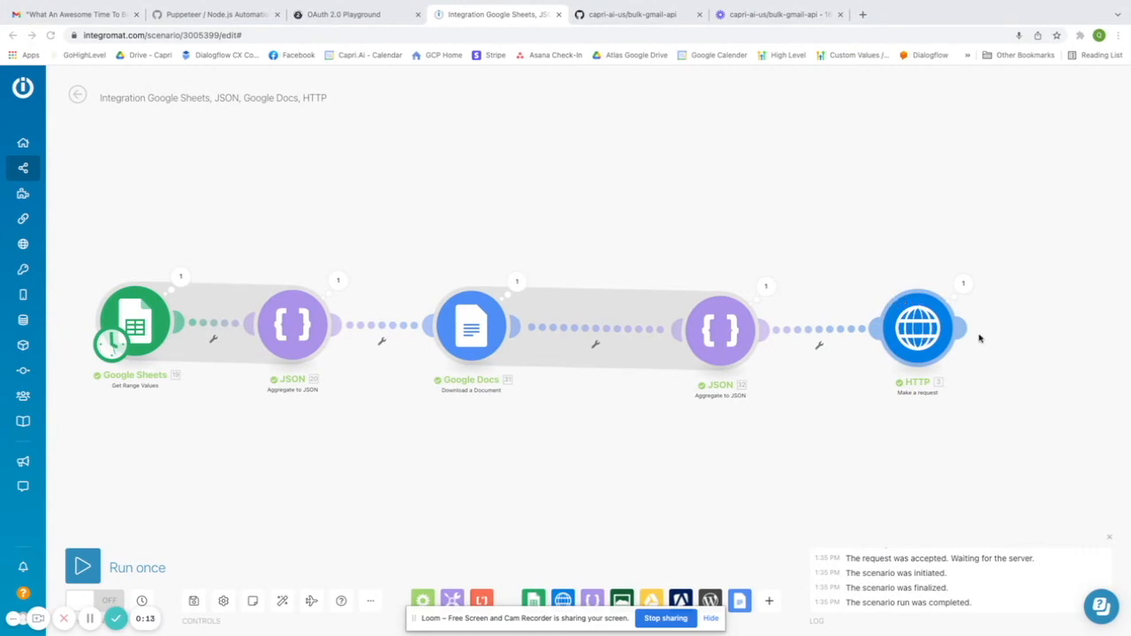
# - Replace the HTTP module's request URL with the pasted cloudfunctions trigger URL
pyautogui.click(923, 328)
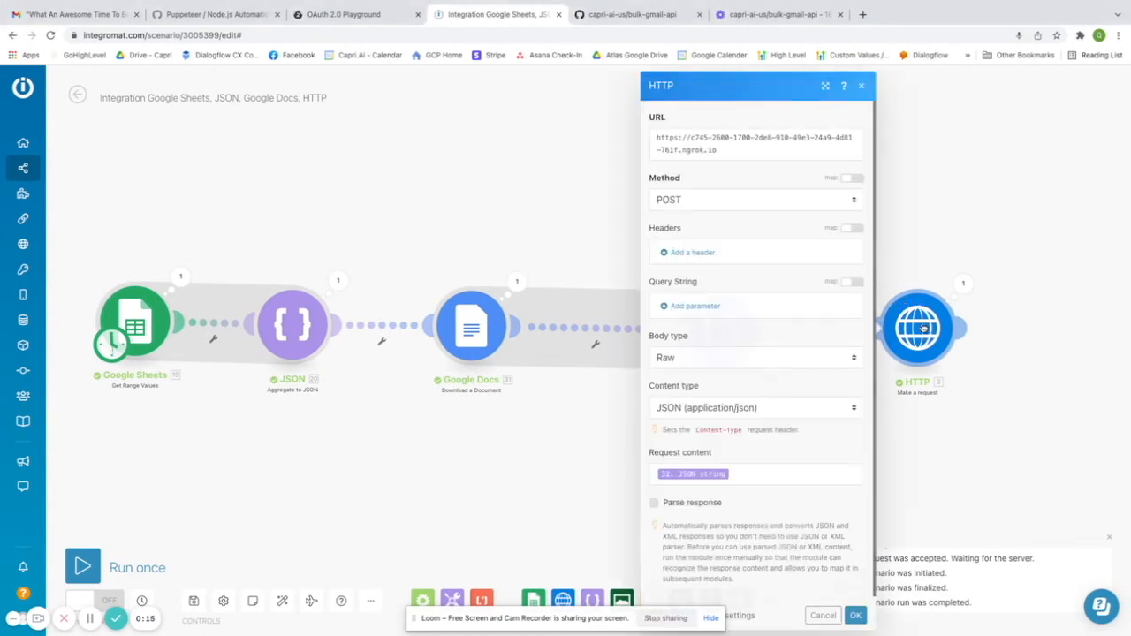
pyautogui.tripleClick(720, 151)
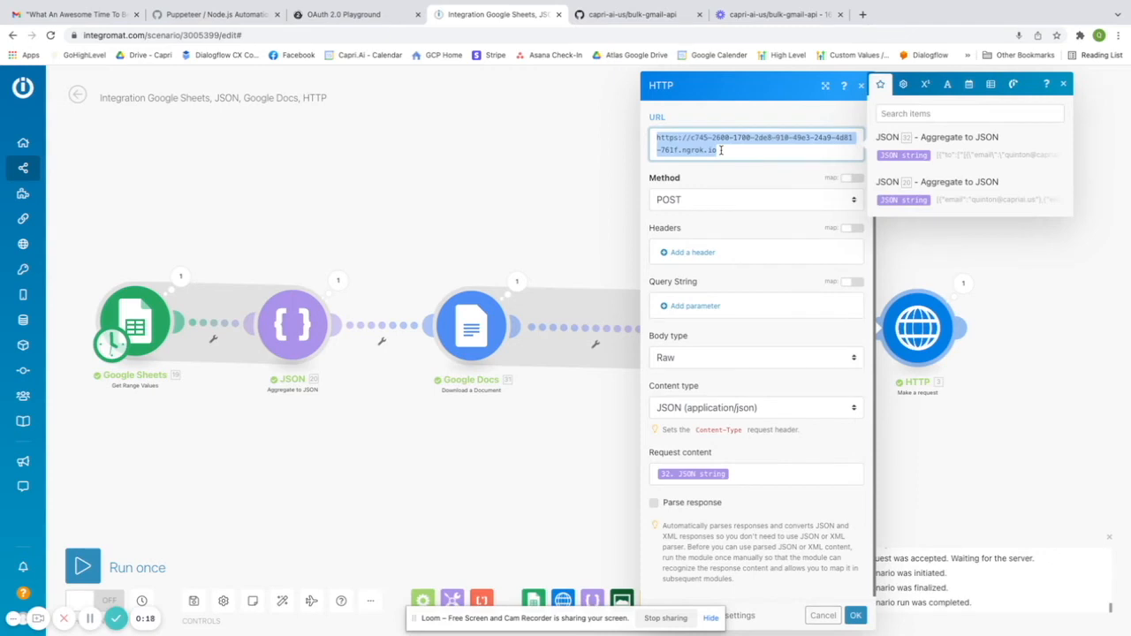
pyautogui.click(855, 615)
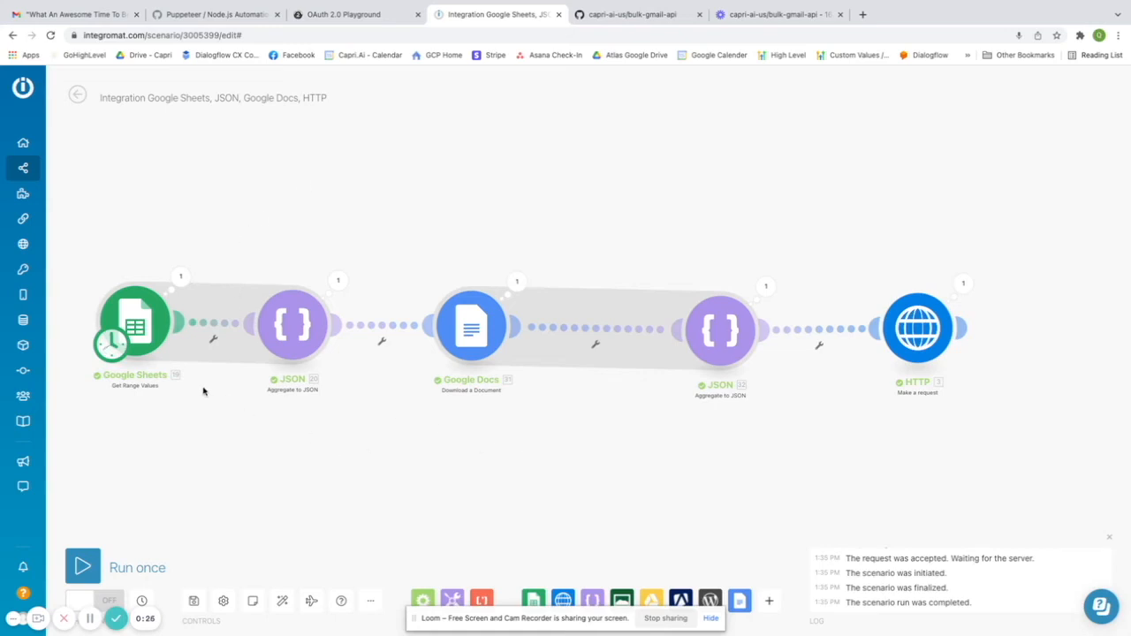
pyautogui.click(153, 339)
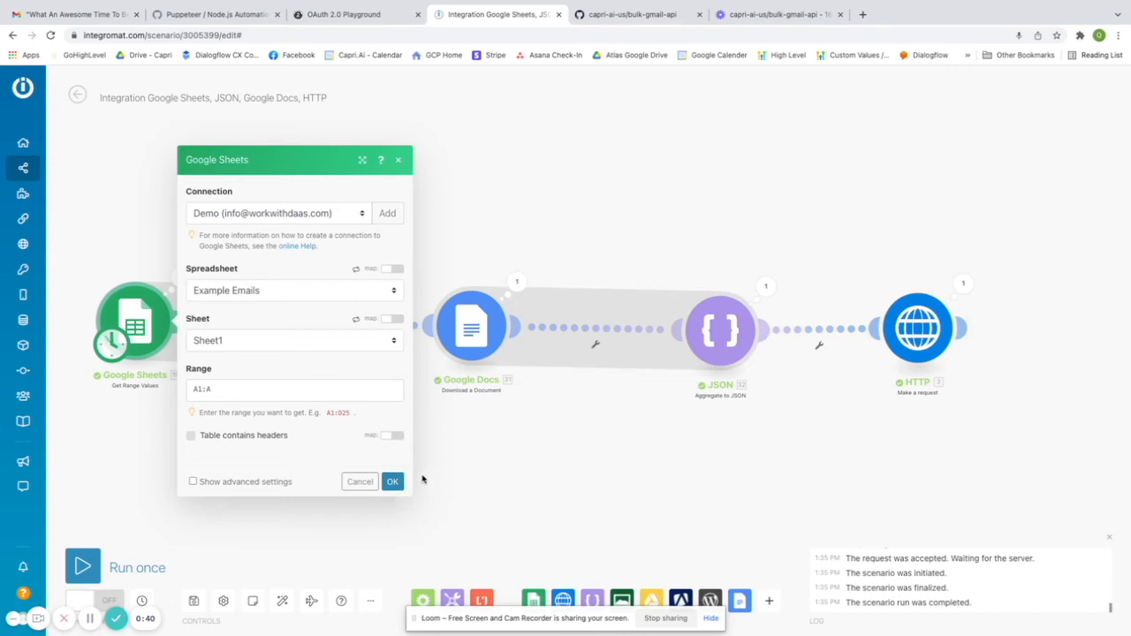
# - Inspect the first JSON module, discarding a trial Array data structure, and keep its existing settings
pyautogui.click(395, 482)
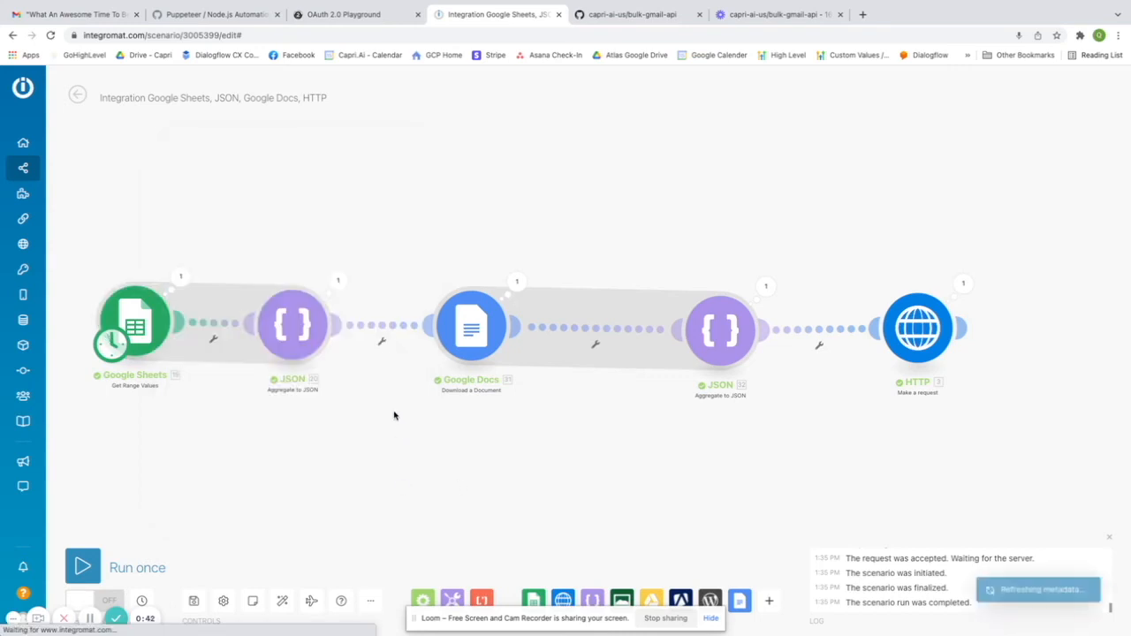
pyautogui.click(309, 345)
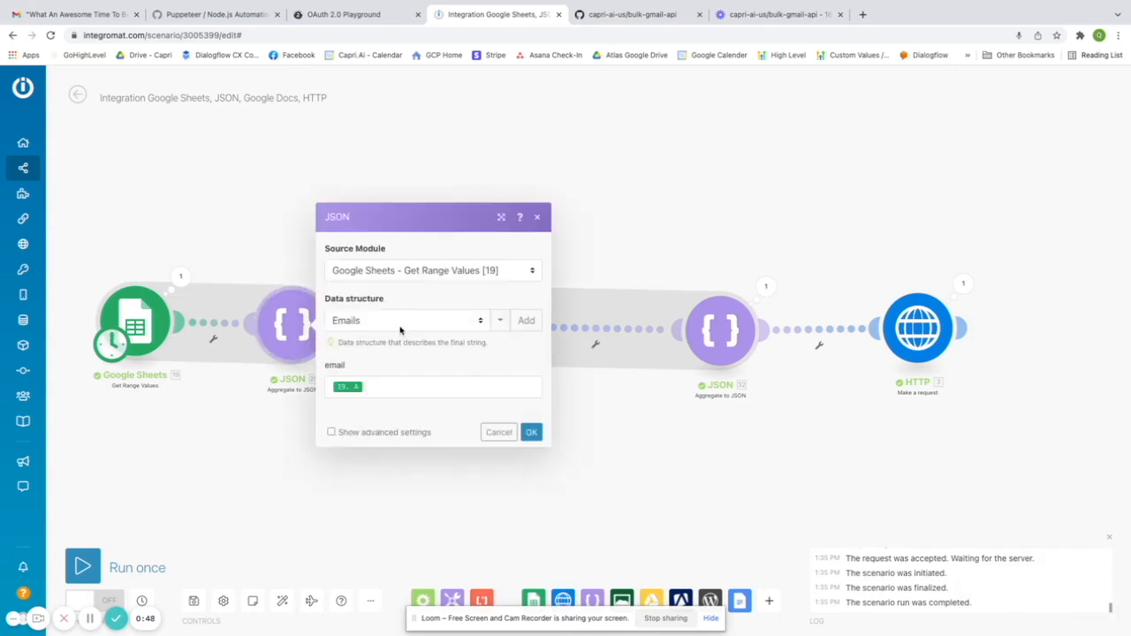
pyautogui.click(524, 321)
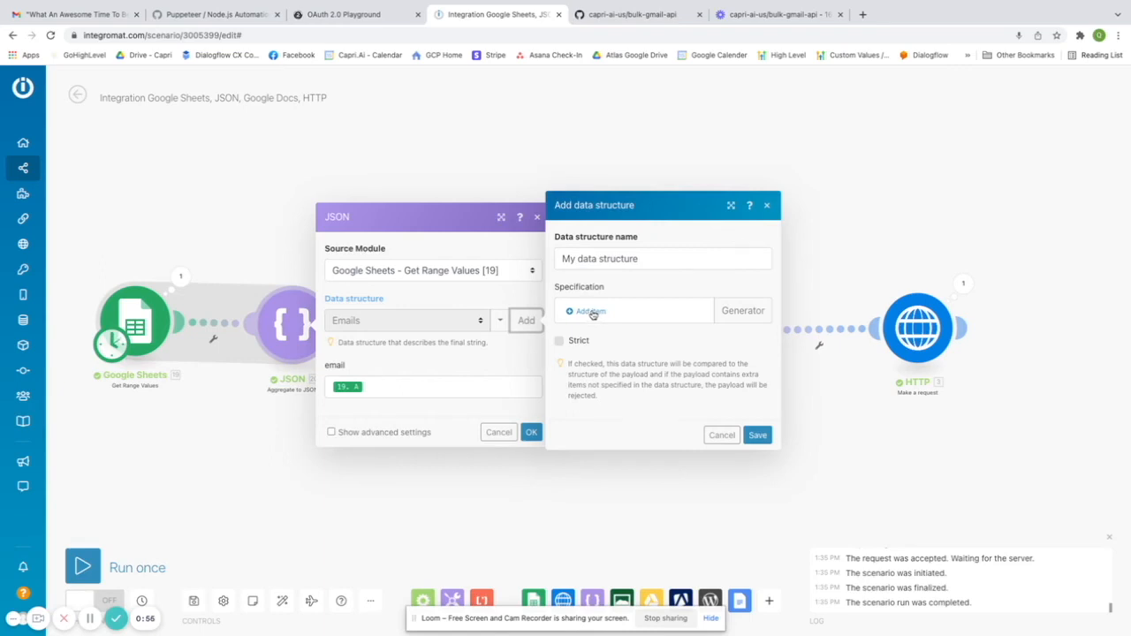
pyautogui.click(591, 312)
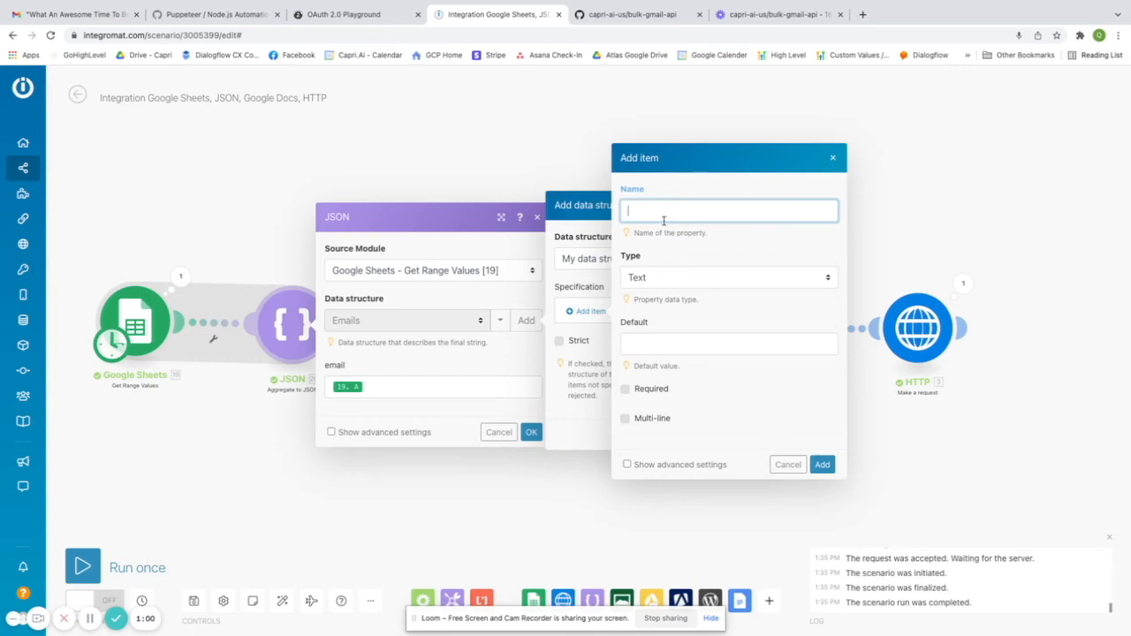
pyautogui.click(654, 279)
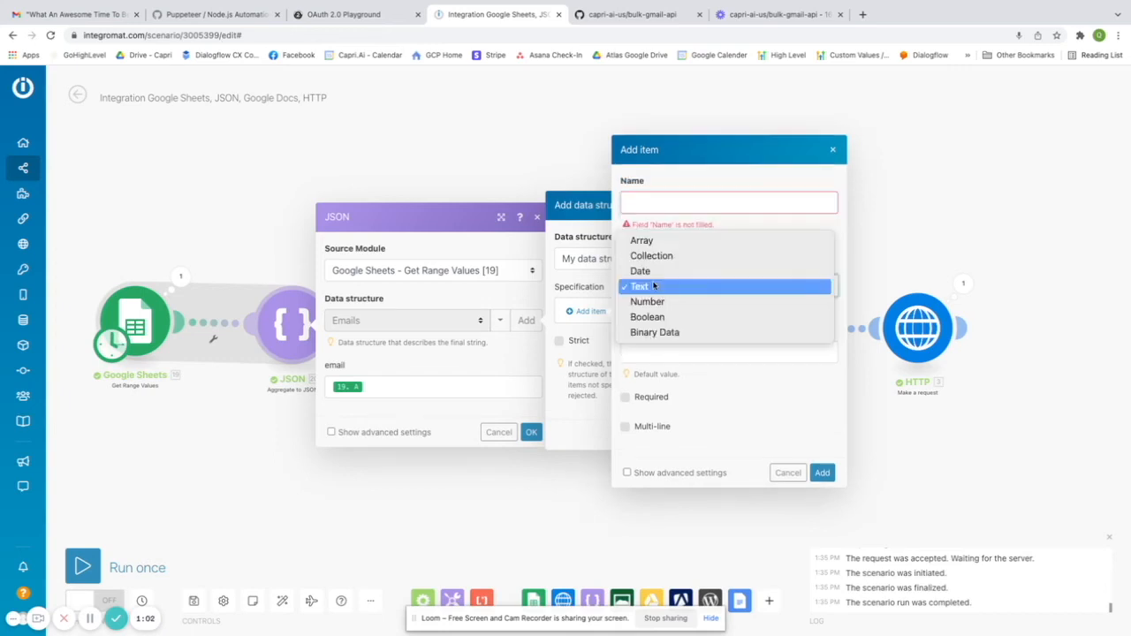
pyautogui.click(652, 242)
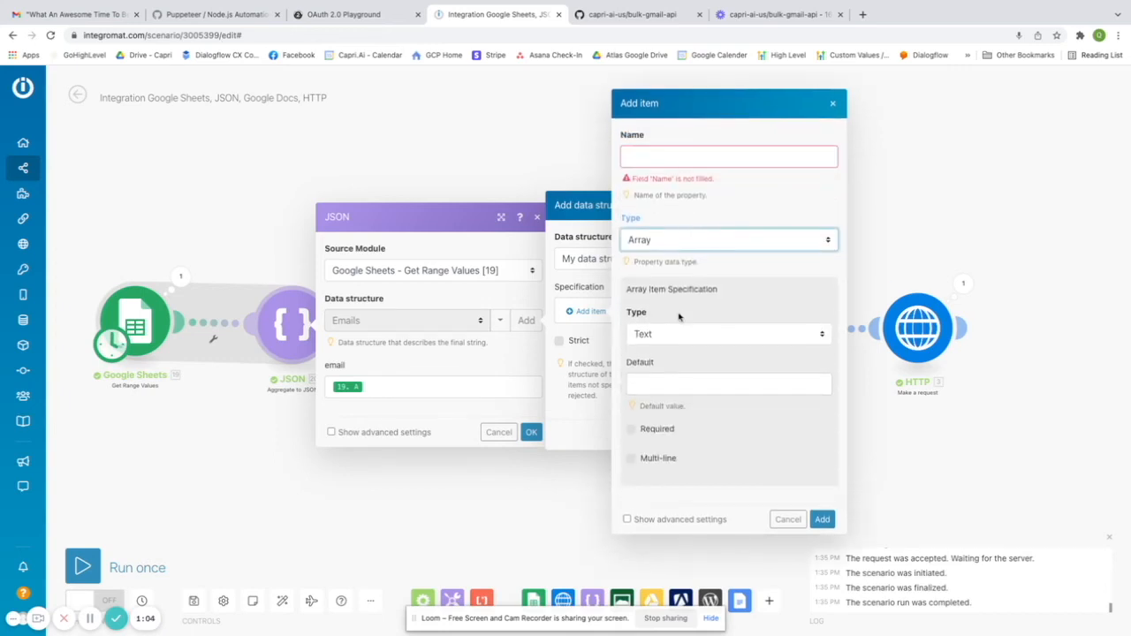
pyautogui.click(655, 159)
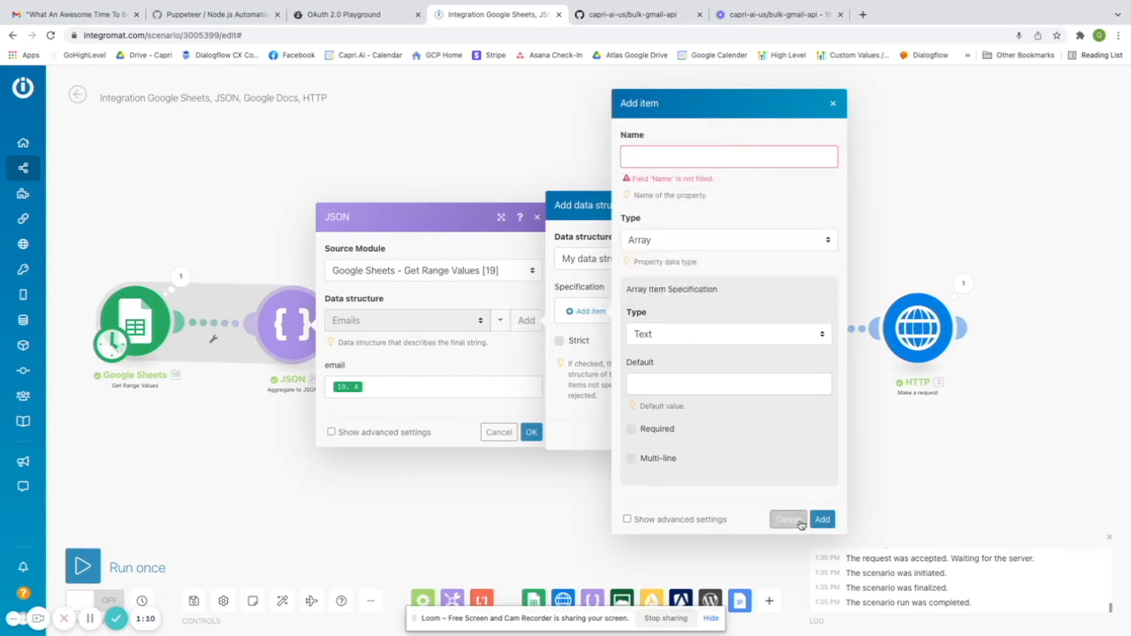
pyautogui.click(787, 520)
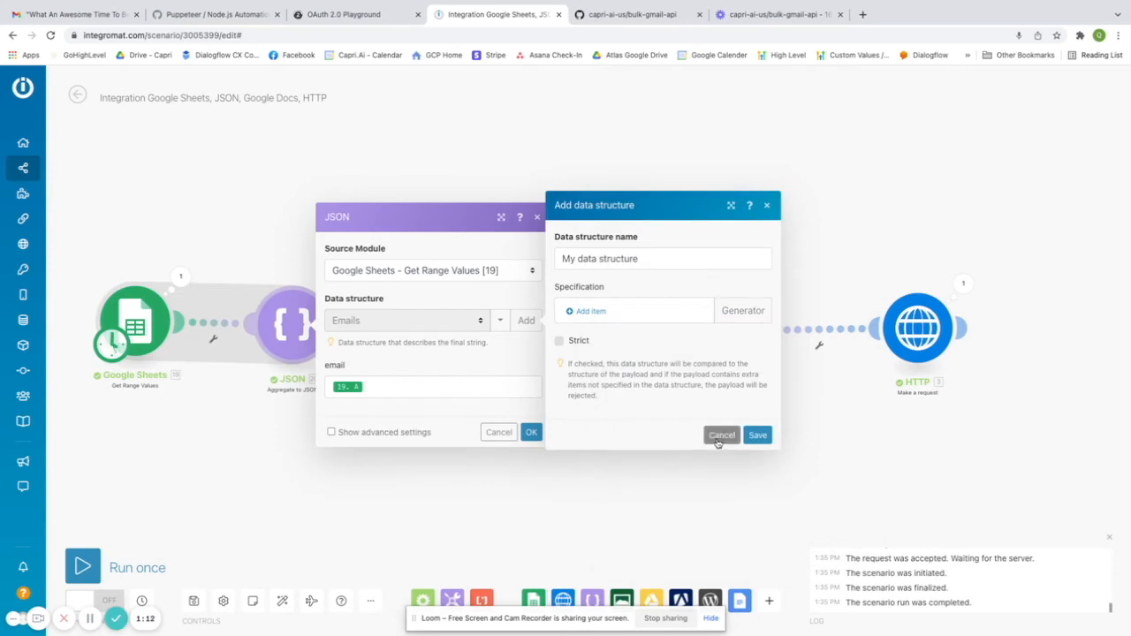
pyautogui.click(720, 435)
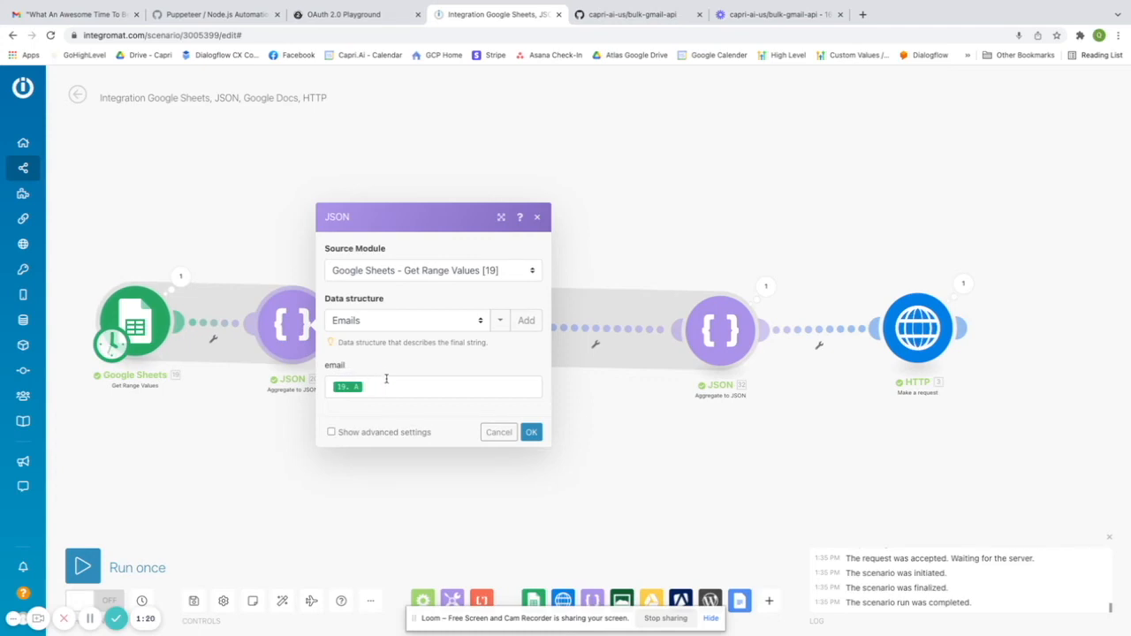
pyautogui.click(531, 432)
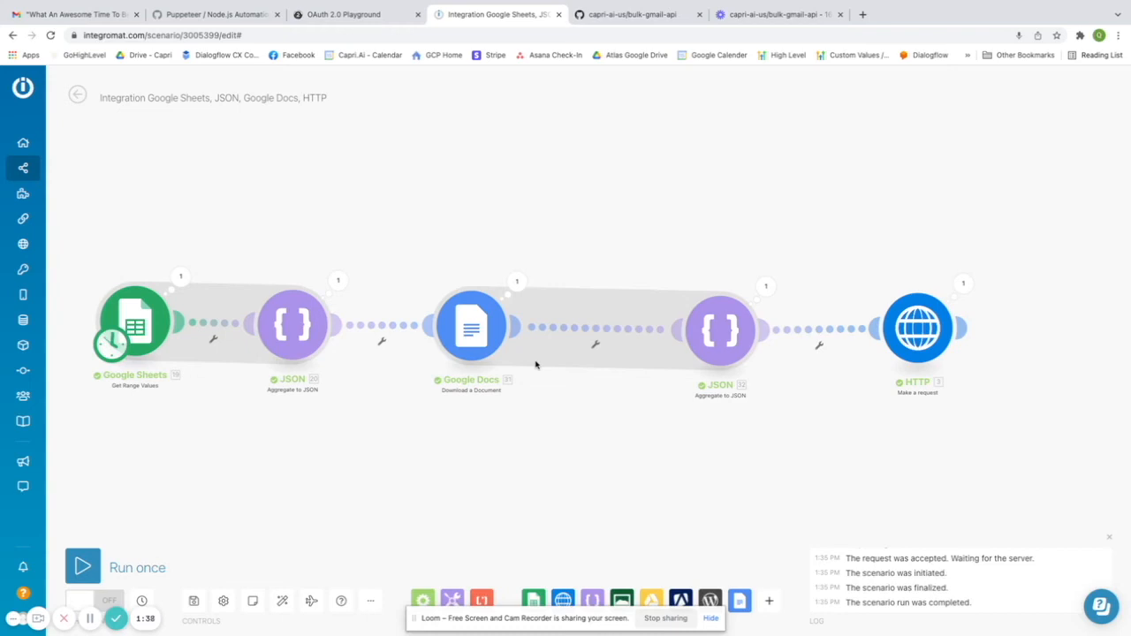
# - Check that the Google Docs module downloads as HTML Format, then view gmail-sender's trigger page
pyautogui.click(483, 341)
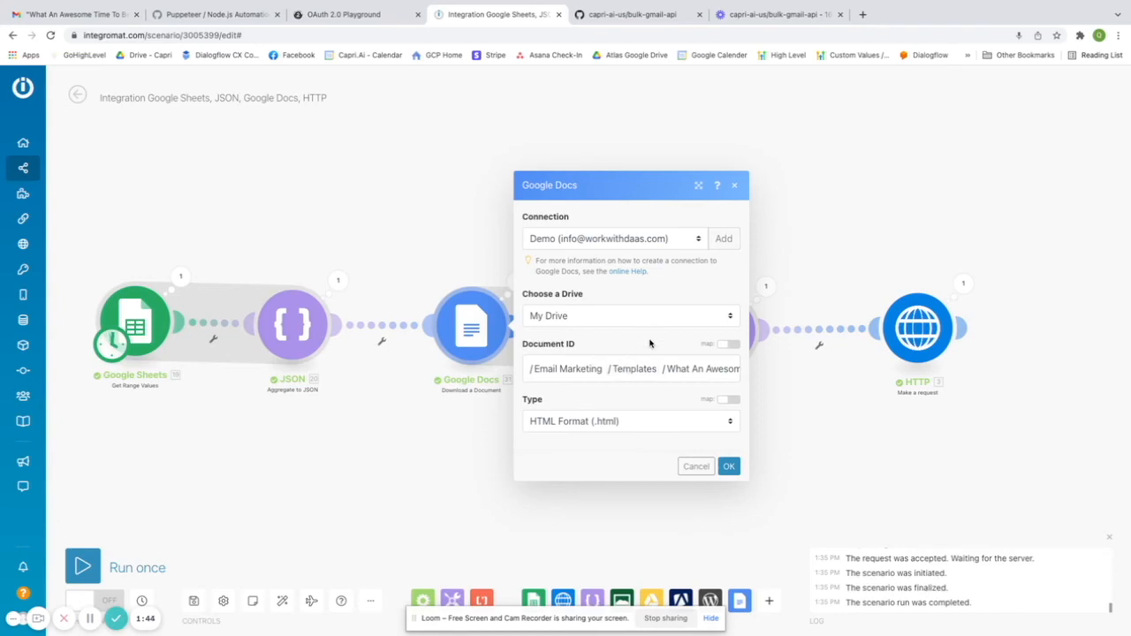
pyautogui.hotkey('ctrl', 'Left')
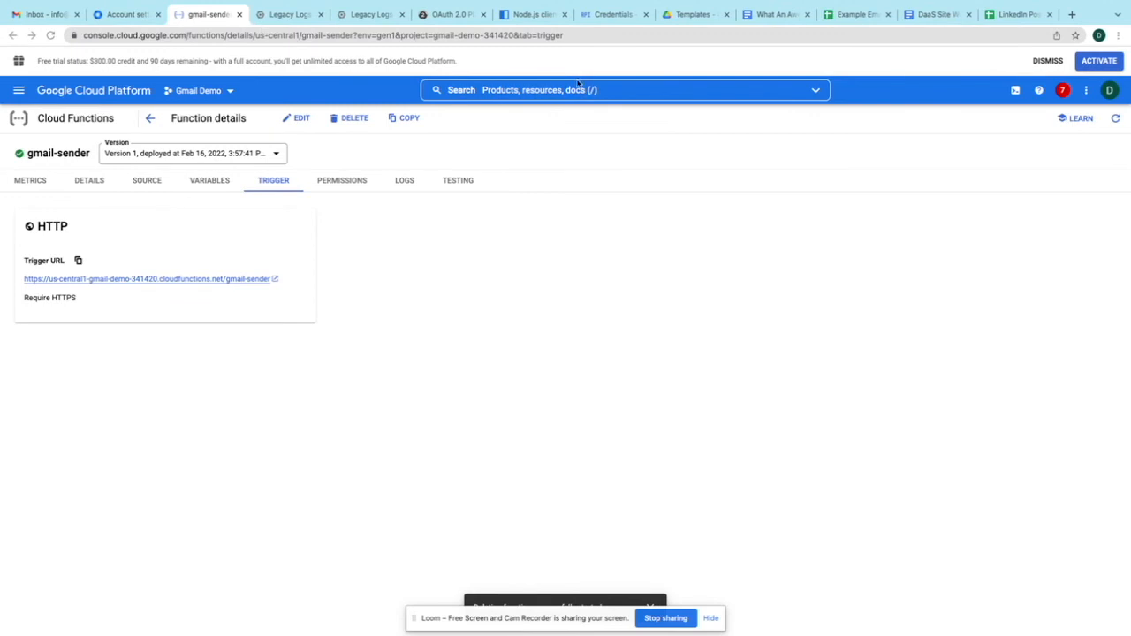
pyautogui.click(793, 14)
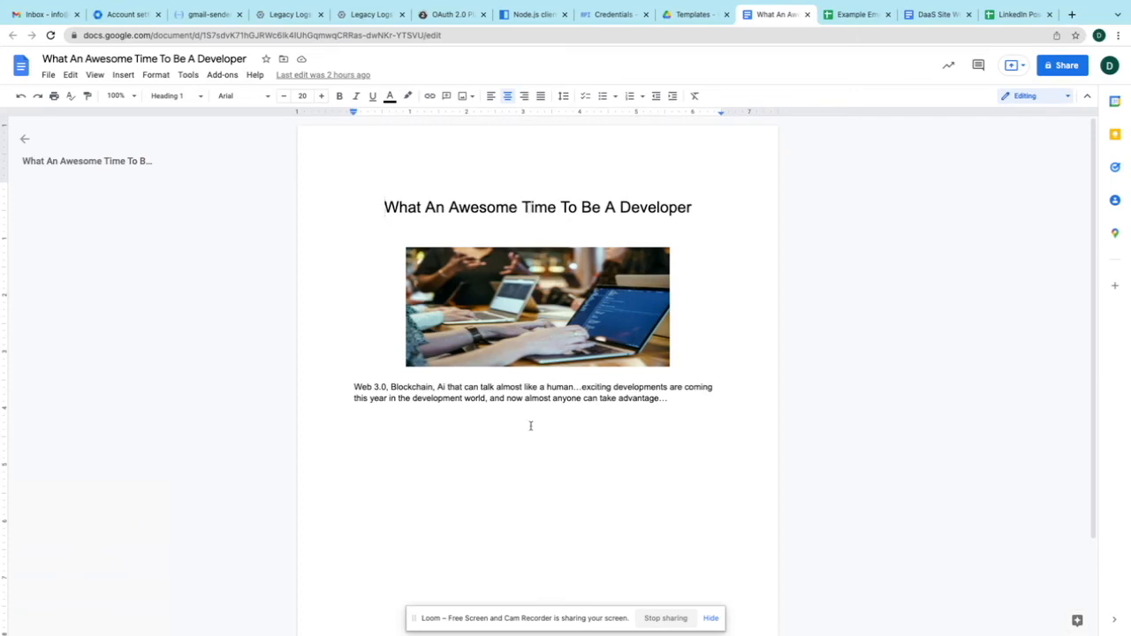
# - View the 'What An Awesome Time To Be A Developer' document, then return to the Integromat scenario
pyautogui.hotkey('ctrl', 'Right')
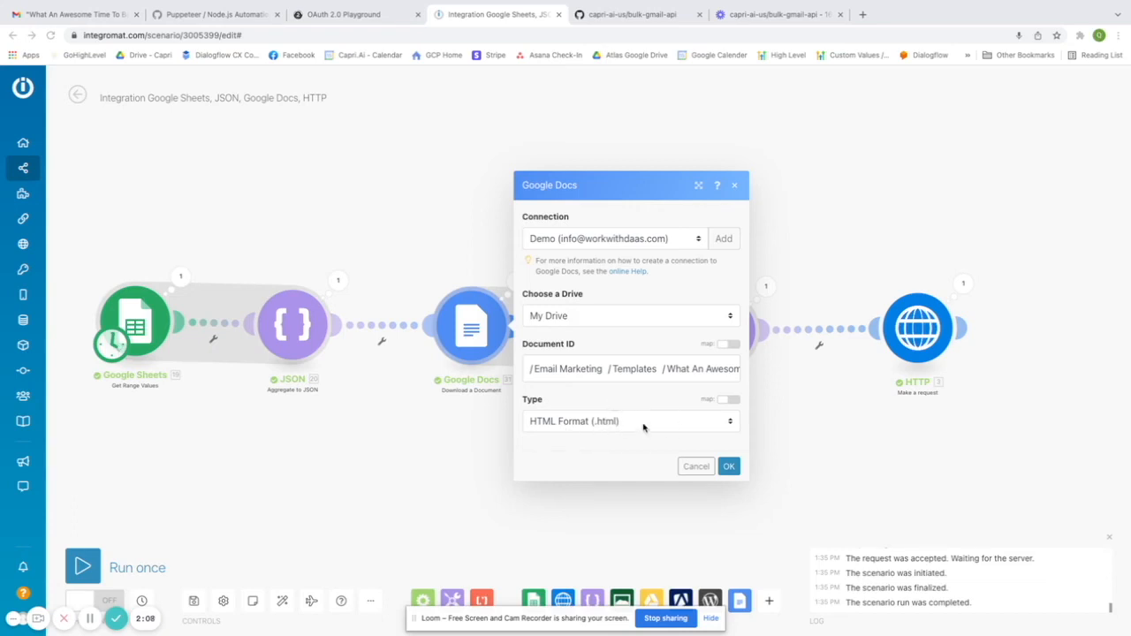
# - Close the Google Docs settings and verify the second JSON module's To, Subject and Body mappings
pyautogui.click(728, 468)
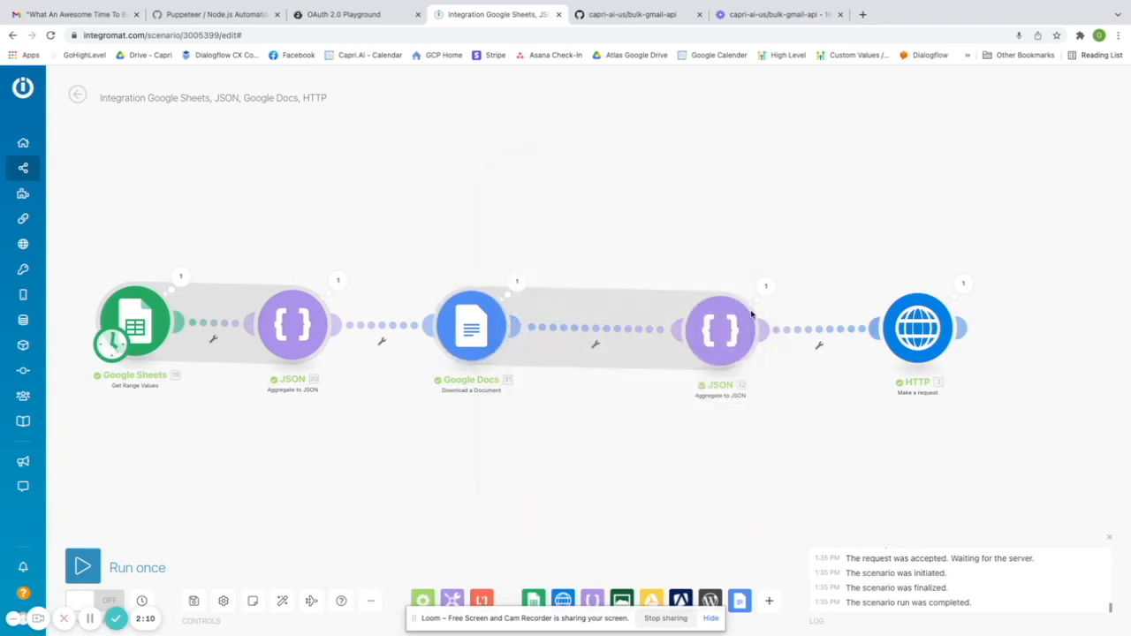
pyautogui.click(718, 345)
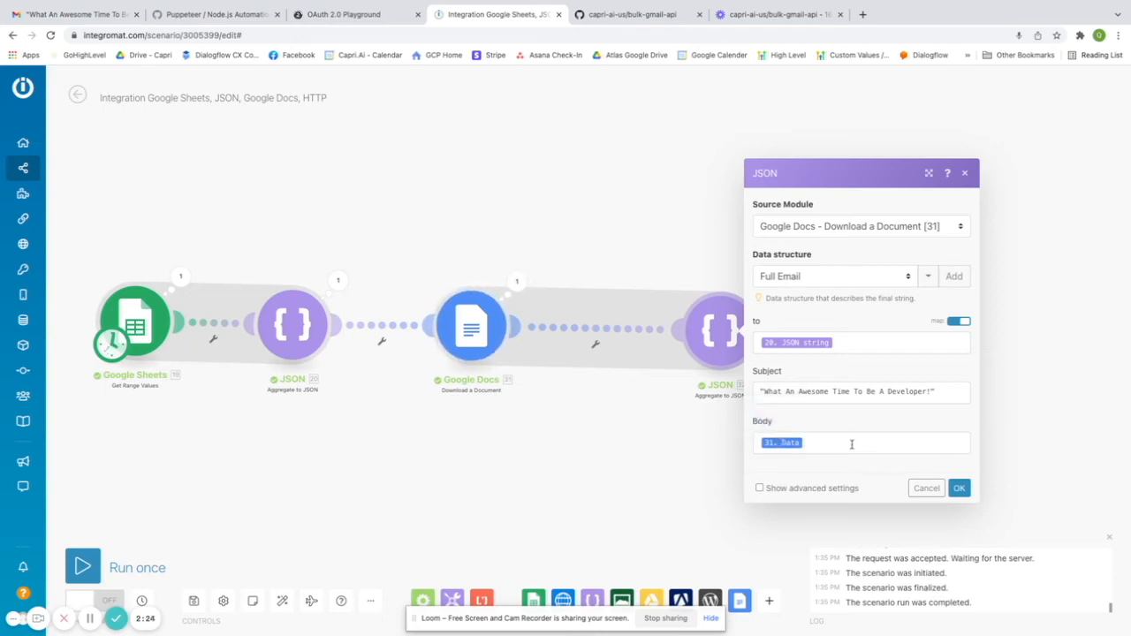
pyautogui.click(959, 487)
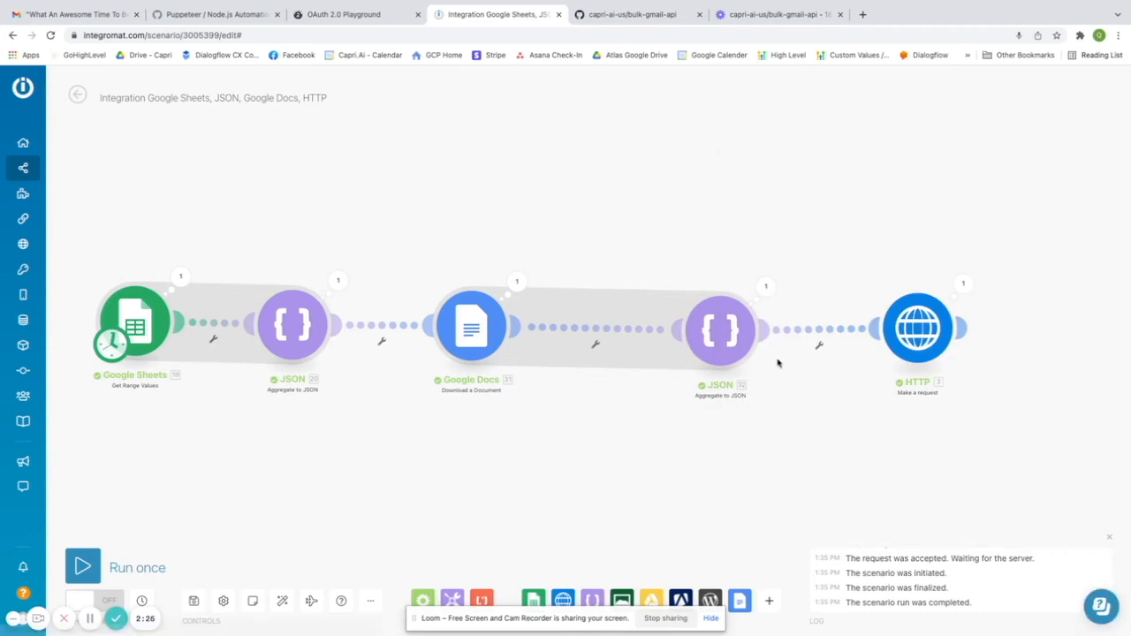
pyautogui.click(926, 347)
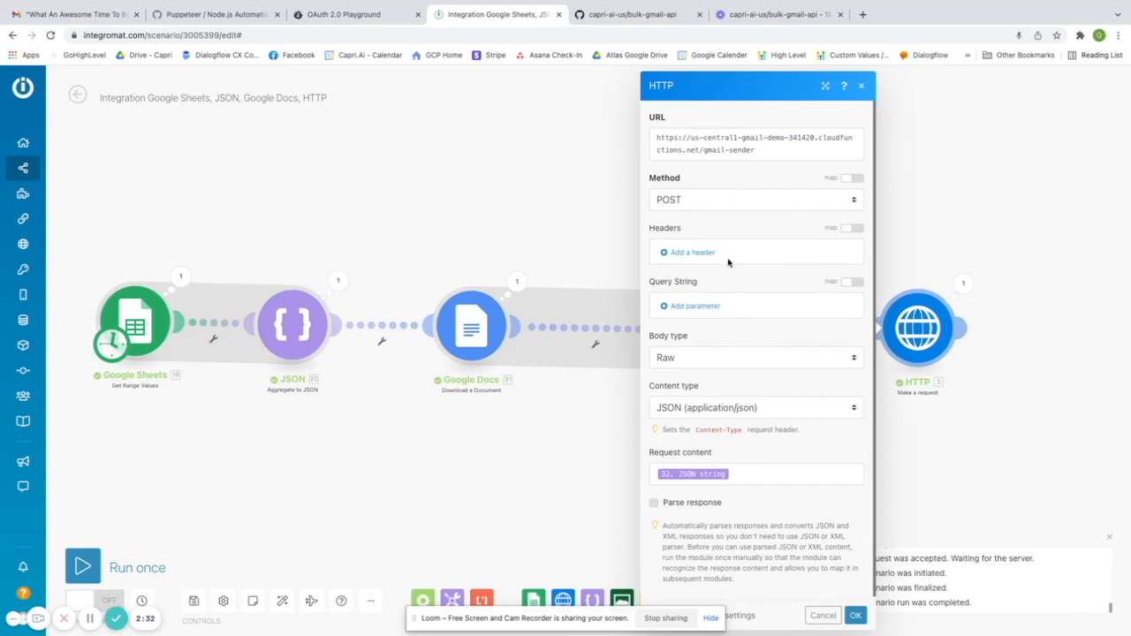
pyautogui.scroll(-1, 729, 262)
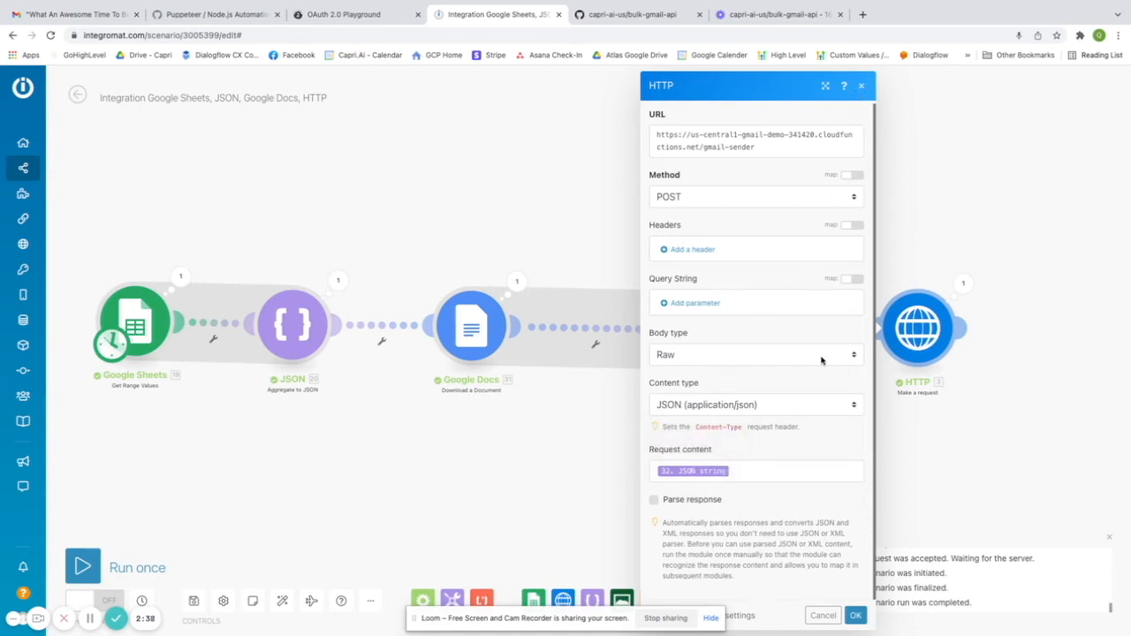
pyautogui.moveTo(947, 322)
pyautogui.click(855, 616)
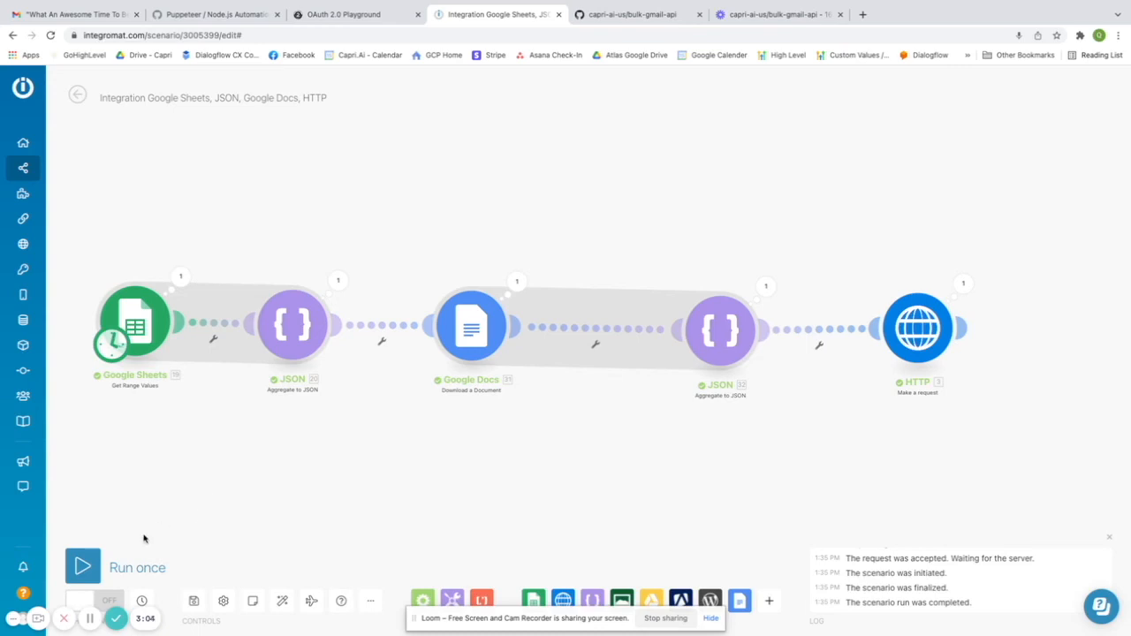
# - Run the scenario once and check the resulting gmail-sender logs in Cloud console
pyautogui.click(83, 567)
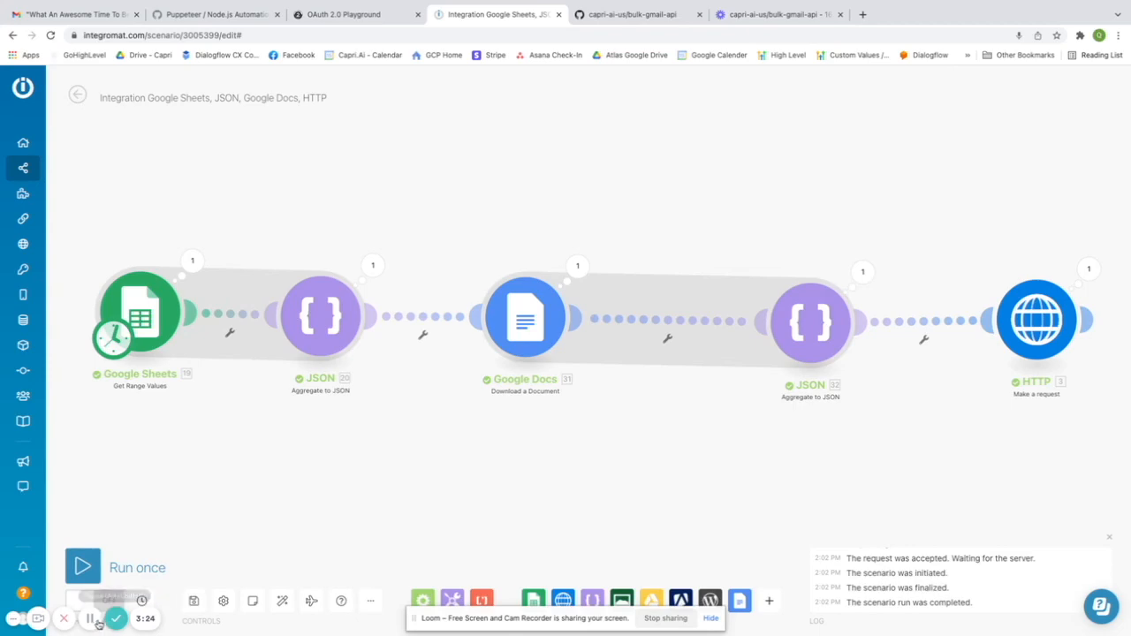
pyautogui.hotkey('ctrl', 'Left')
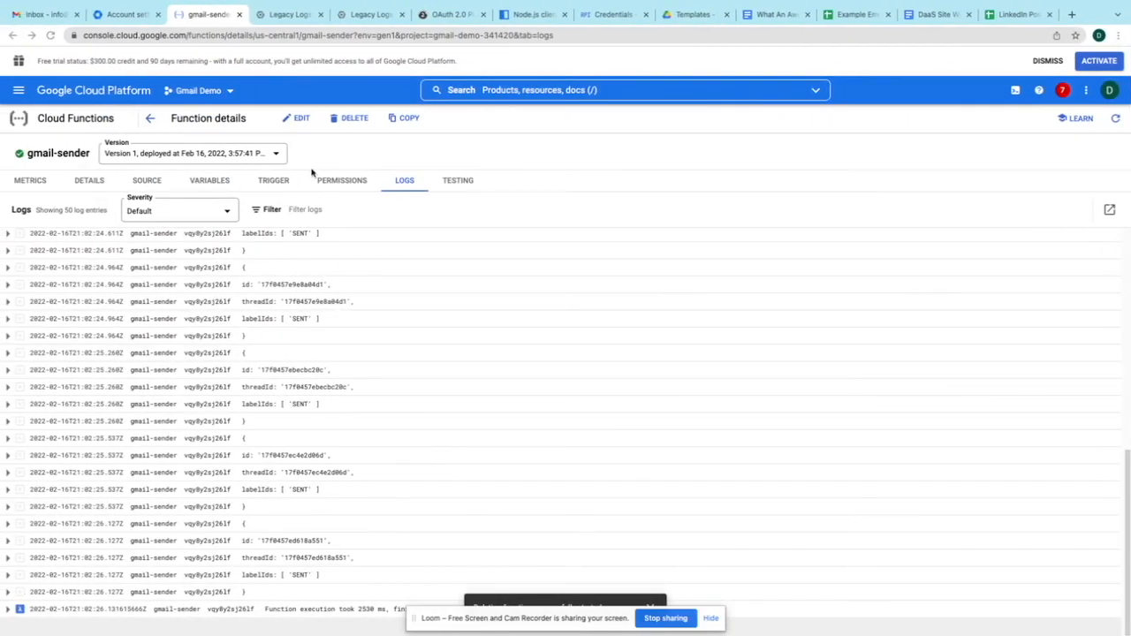
# - Reload gmail-sender's logs to confirm SENT messages and the 2530 ms execution, then return to Integromat
pyautogui.click(276, 183)
pyautogui.click(411, 188)
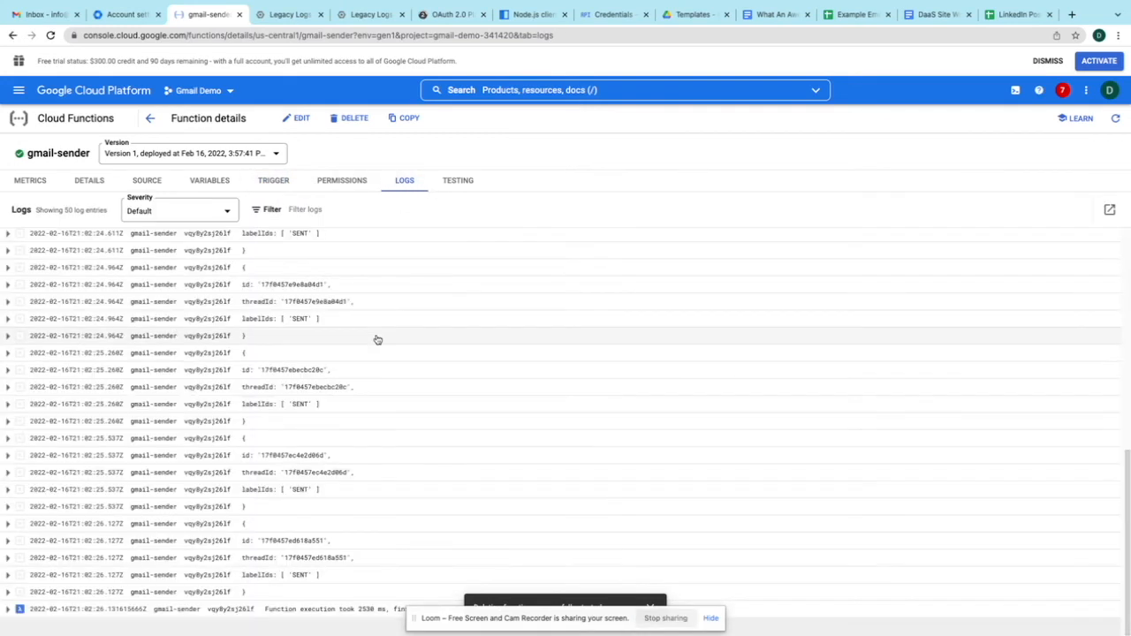
pyautogui.scroll(1, 323, 384)
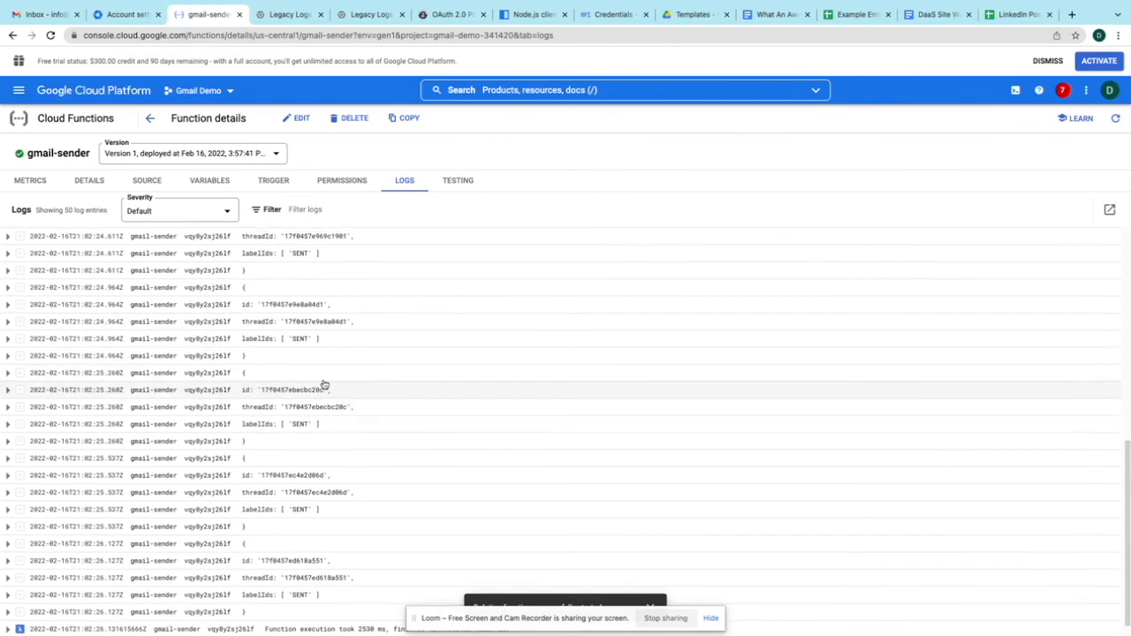
pyautogui.scroll(5, 335, 525)
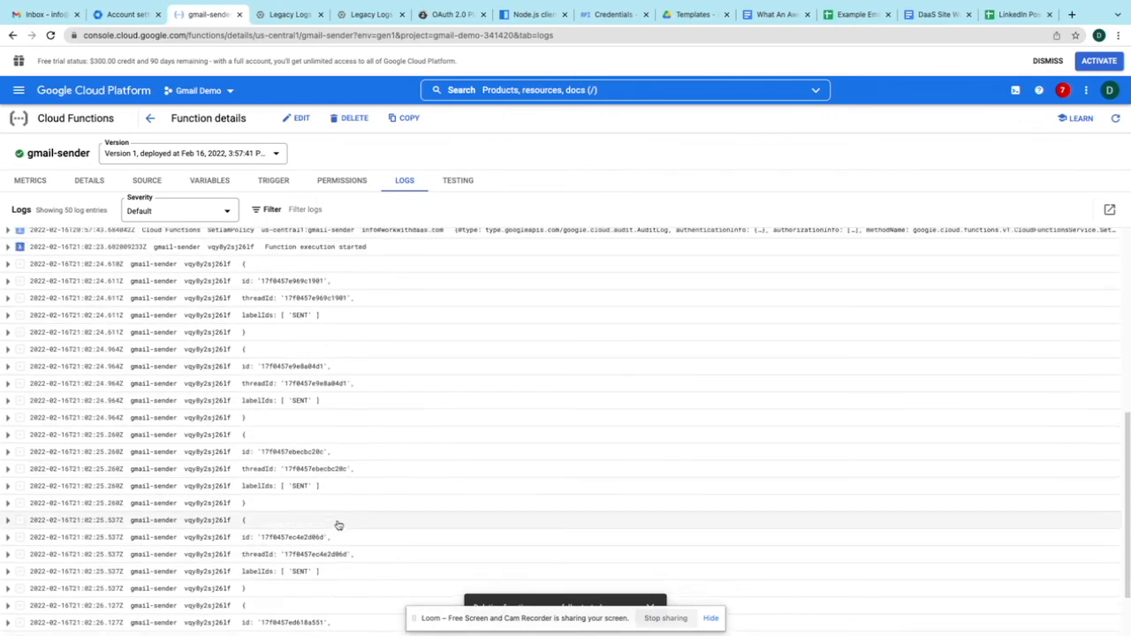
pyautogui.scroll(-5, 337, 524)
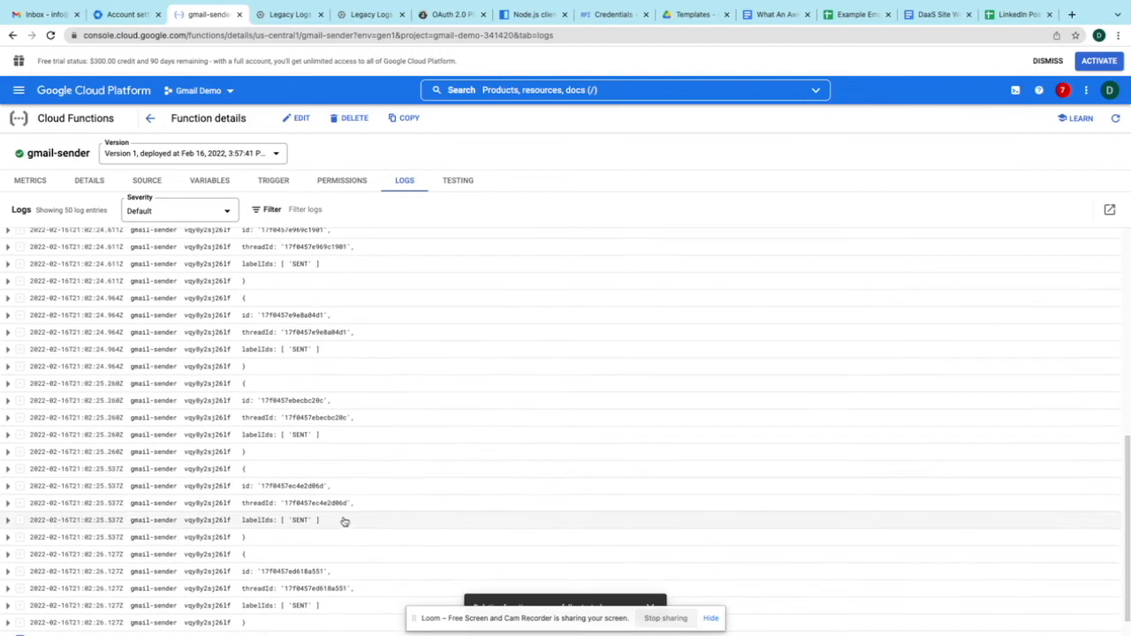
pyautogui.scroll(-2, 401, 382)
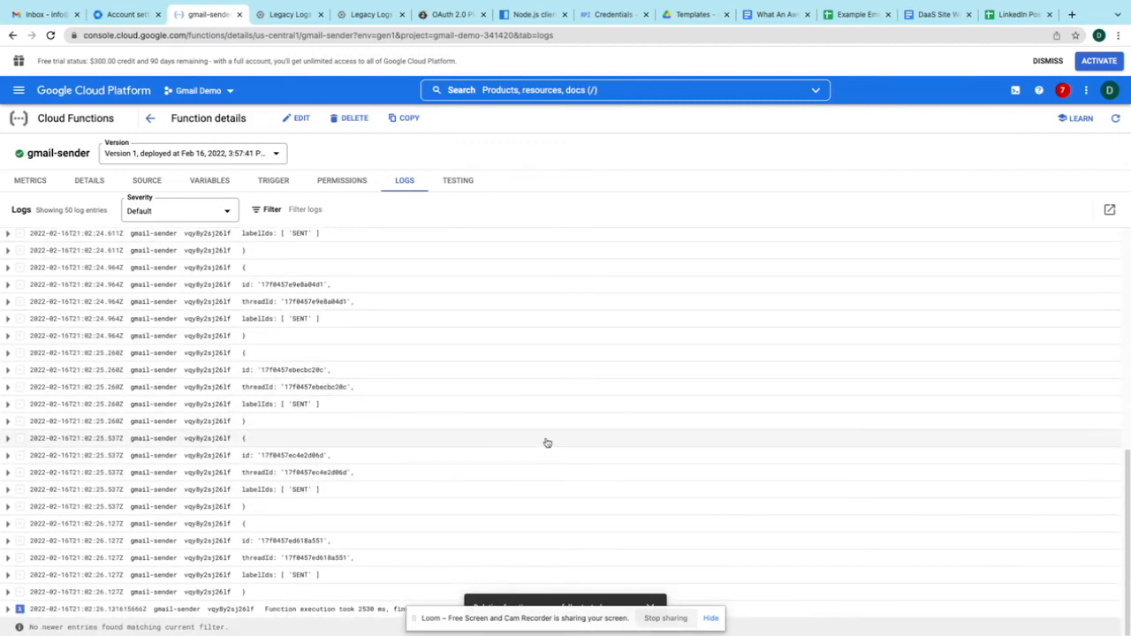
pyautogui.hotkey('ctrl', 'Right')
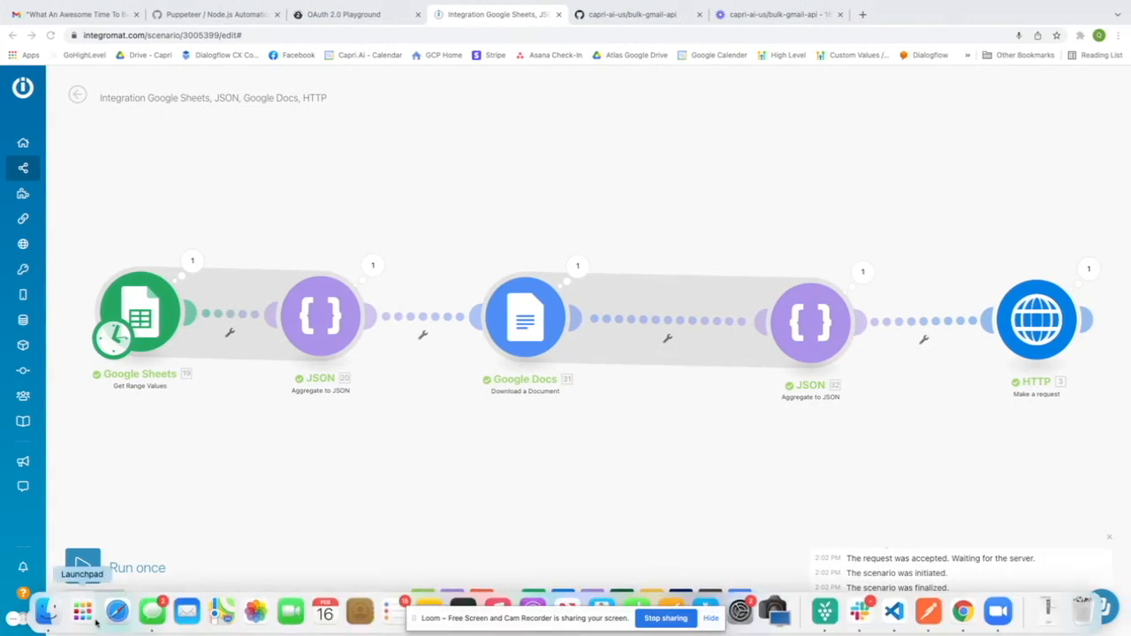
# - View the received 'What An Awesome Time To Be A Developer!' email in Gmail, then the OAuth 2.0 Playground
pyautogui.press('super+1')
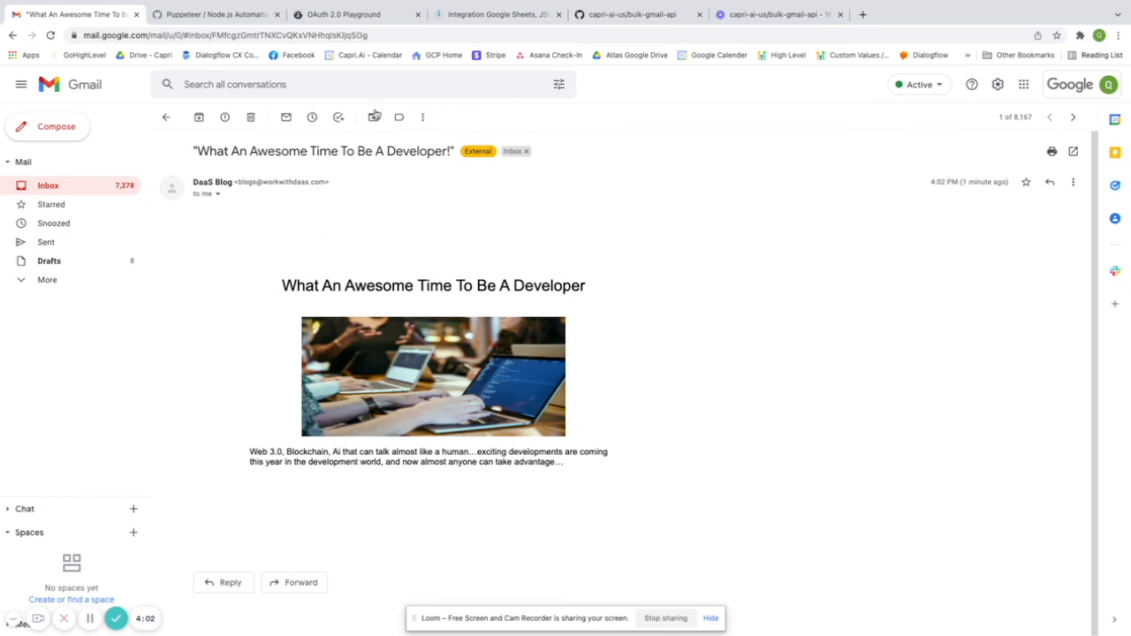
pyautogui.click(372, 16)
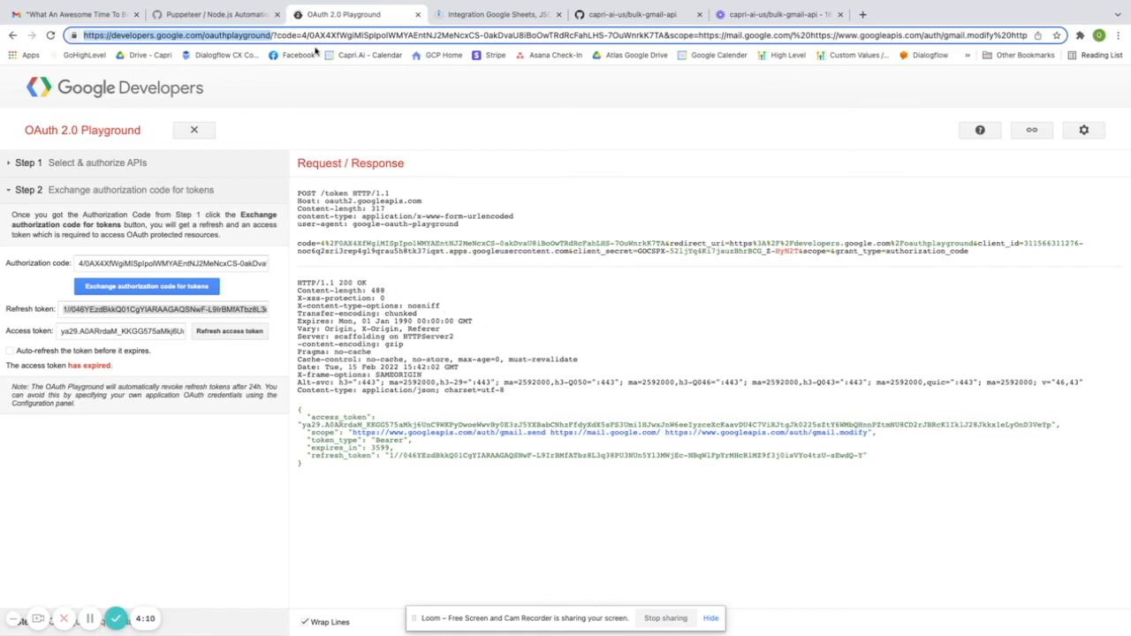
# - Revisit the received email in Gmail, then return to the Integromat scenario's completed 2:02 PM run
pyautogui.click(98, 15)
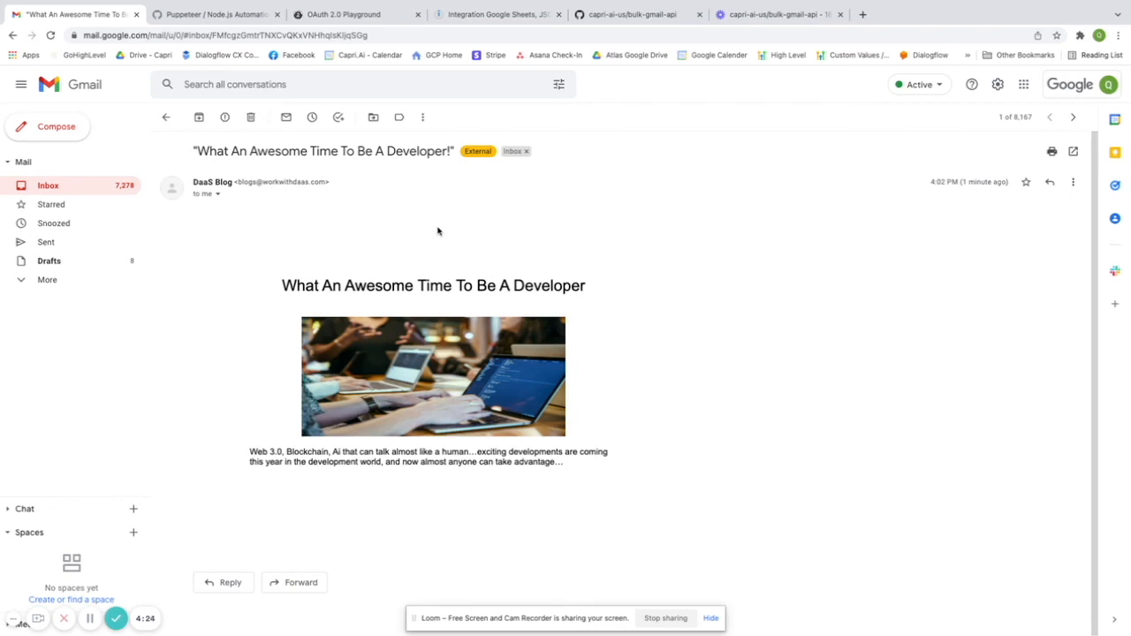
pyautogui.click(522, 16)
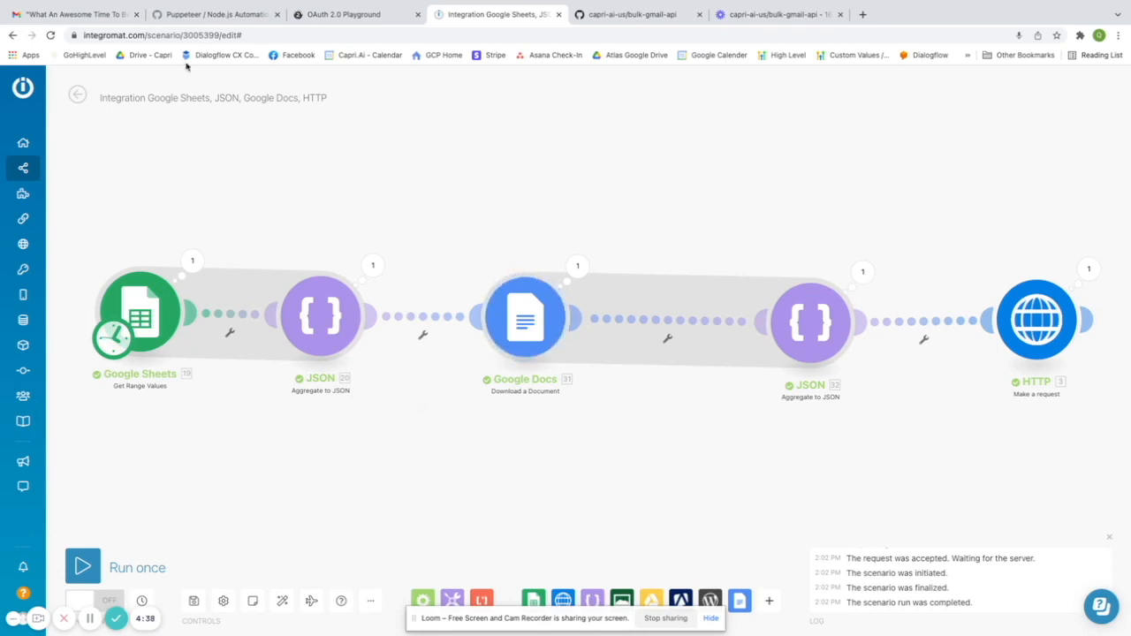
# - Bring up the five-module Integromat scenario showing one bundle processed per module
pyautogui.click(53, 15)
# - Inspect the email's sender details (mailed by workwithdaas.com, standard TLS), then close them
pyautogui.click(217, 193)
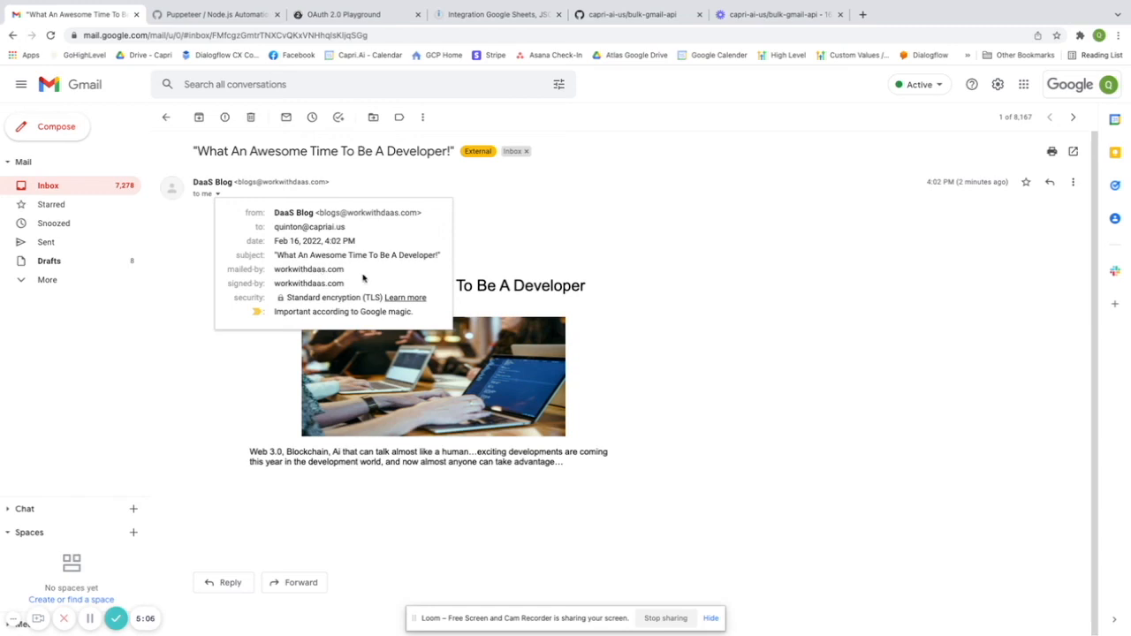
pyautogui.click(477, 263)
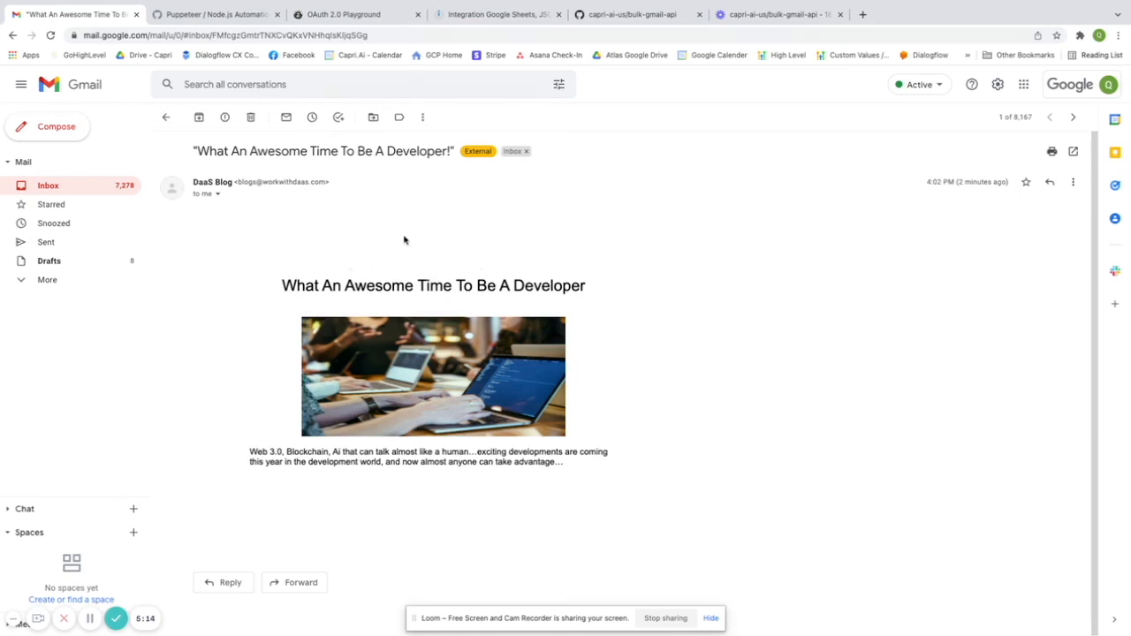
# - Go back to the 'Integration Google Sheets…' Integromat scenario
pyautogui.click(508, 16)
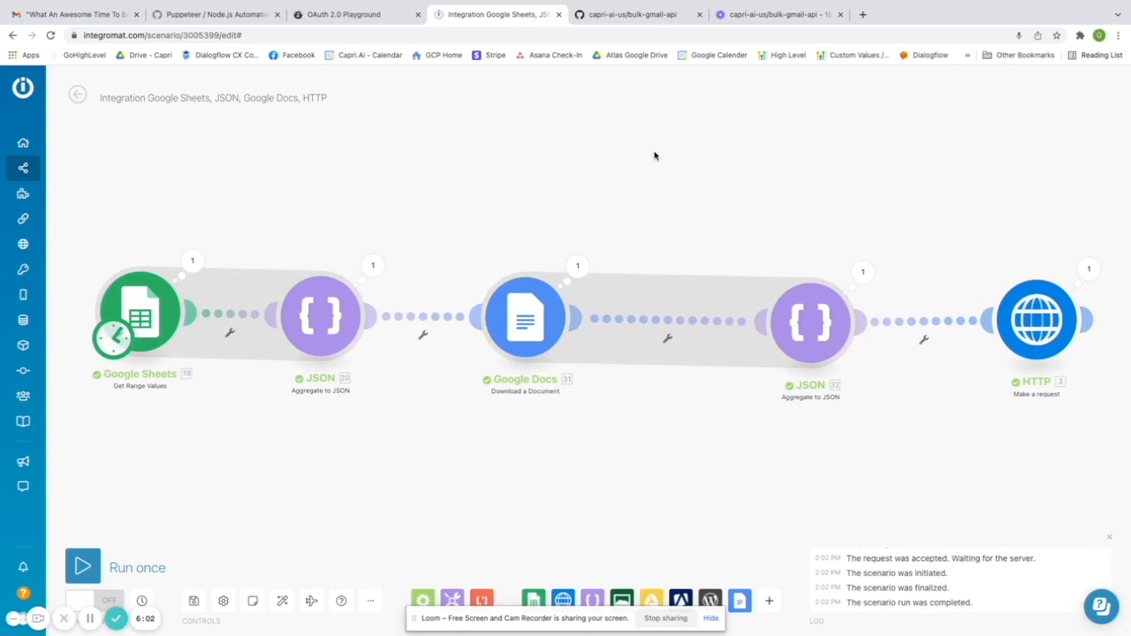
# - Review the gmail-sender function's index.js source, then bring up the 'What An Awesome Time To Be A Developer' doc
pyautogui.hotkey('ctrl', 'Left')
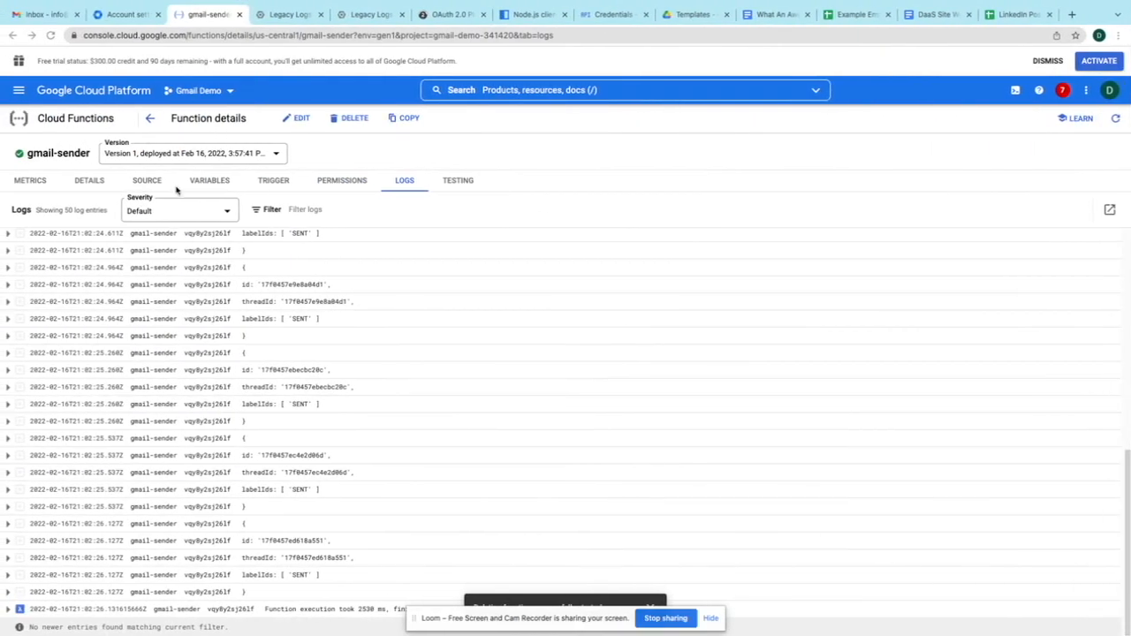
pyautogui.click(146, 181)
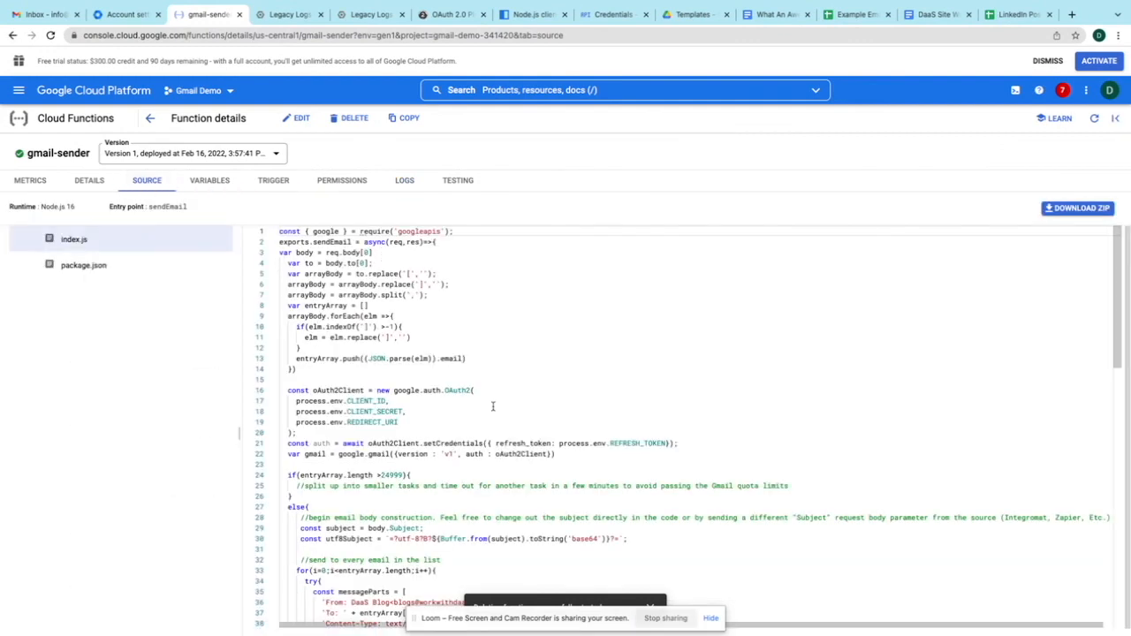
pyautogui.scroll(-3, 575, 406)
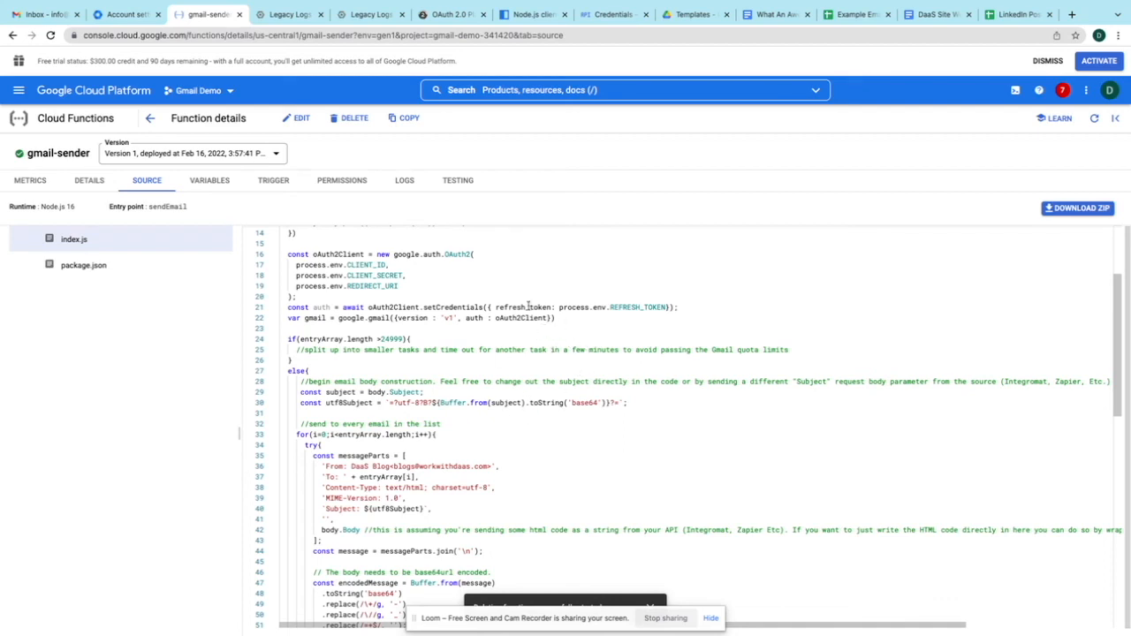
pyautogui.scroll(-1, 519, 290)
pyautogui.scroll(4, 519, 290)
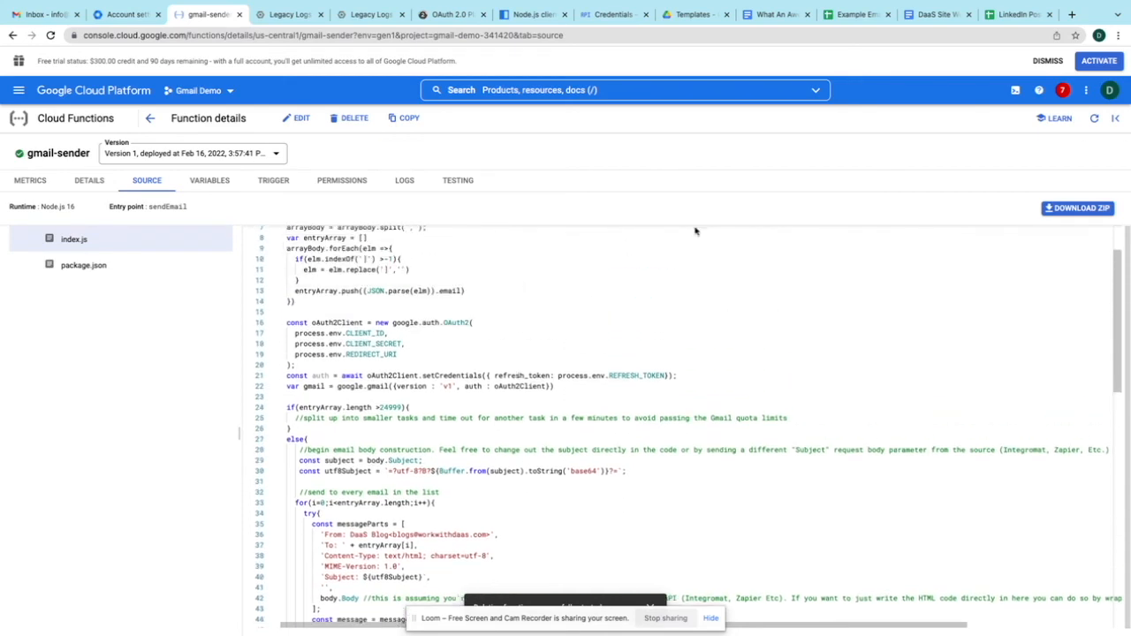
pyautogui.click(776, 14)
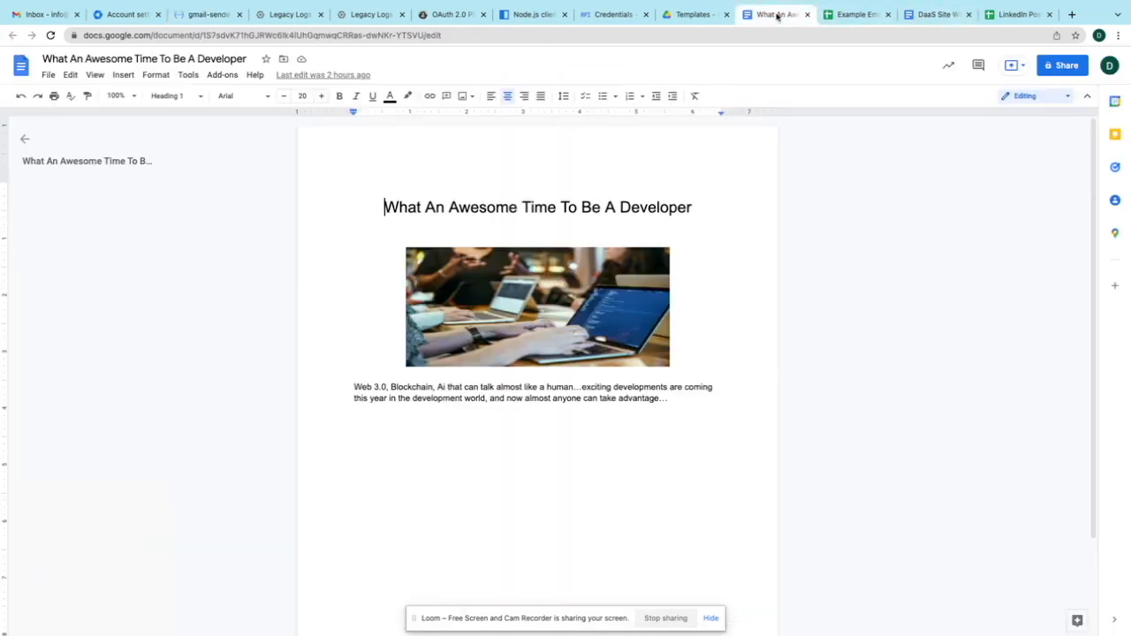